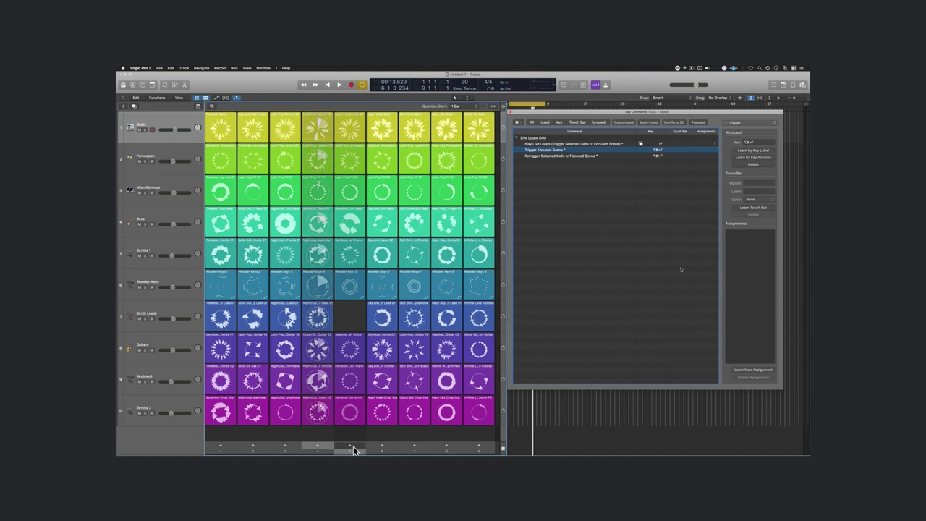
Step: Select scene 4 in the Live Loops grid and move the scene focus back to scene 1
key(Left)
click(324, 452)
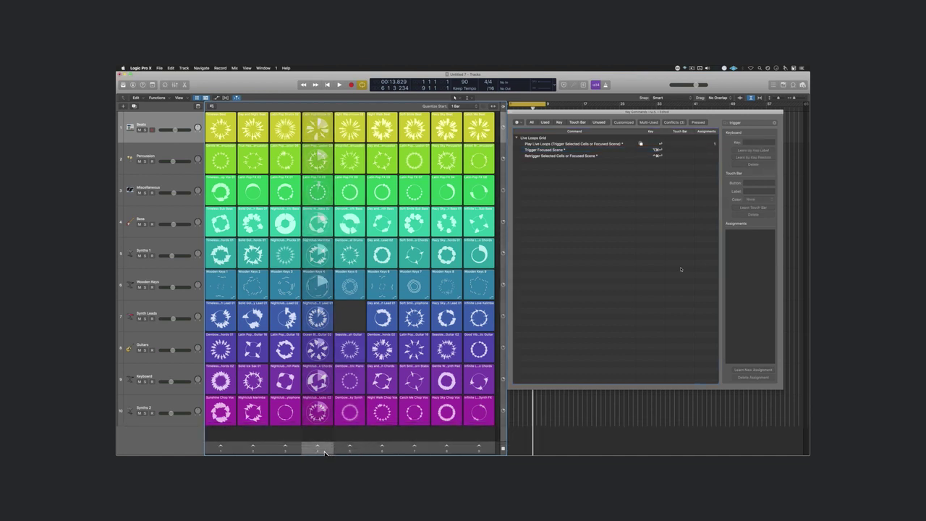
key(Left)
key(Left)
key(Left)
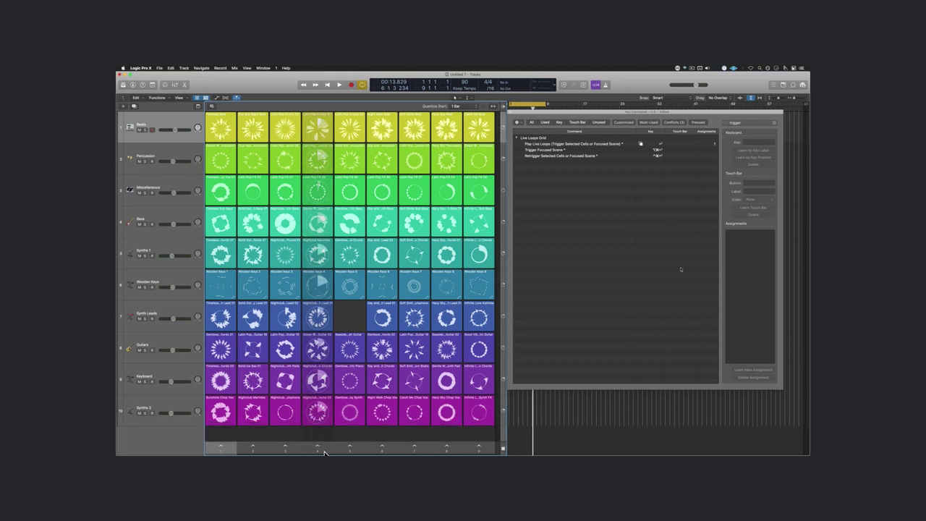
Step: Step the scene focus back and forth through the first scenes of the grid, ending on scene 1
key(Right)
key(Right)
key(Right)
key(Right)
key(Left)
key(Left)
key(Left)
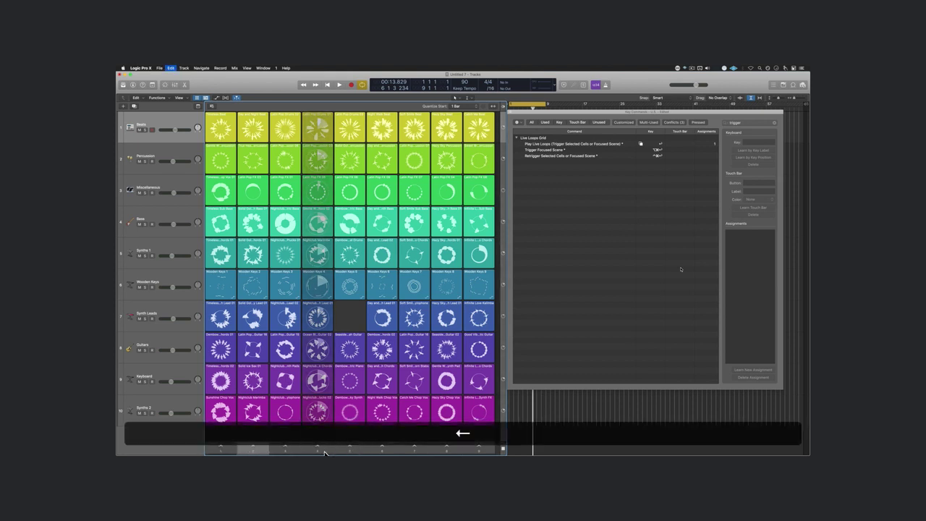
key(Left)
key(Right)
key(Right)
key(Right)
key(Left)
key(Left)
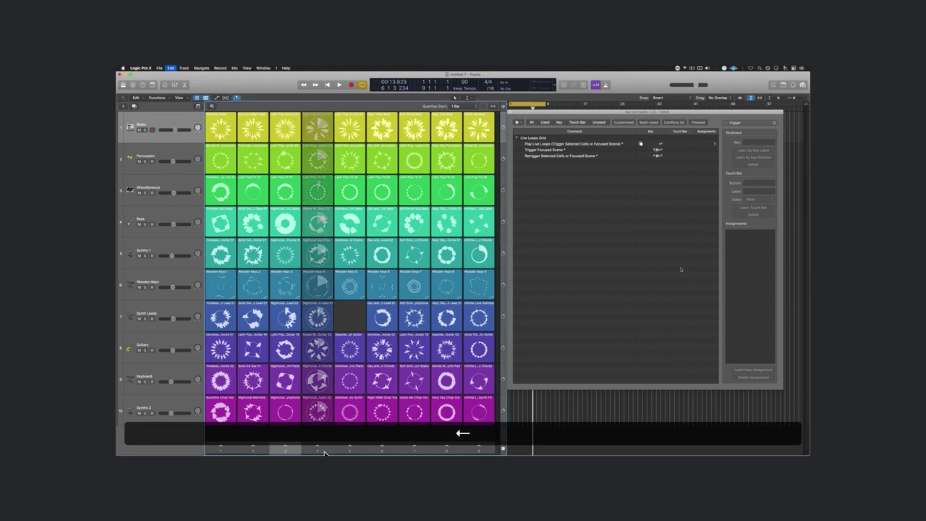
key(Left)
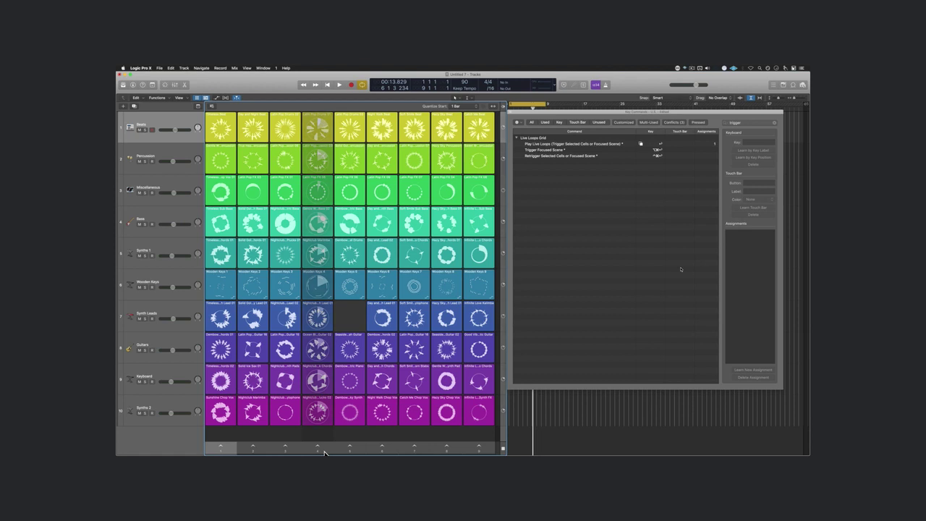
Step: Play scene 1 with Trigger Focused Scene, toggle its playback, and stop all cells
key(alt+super)
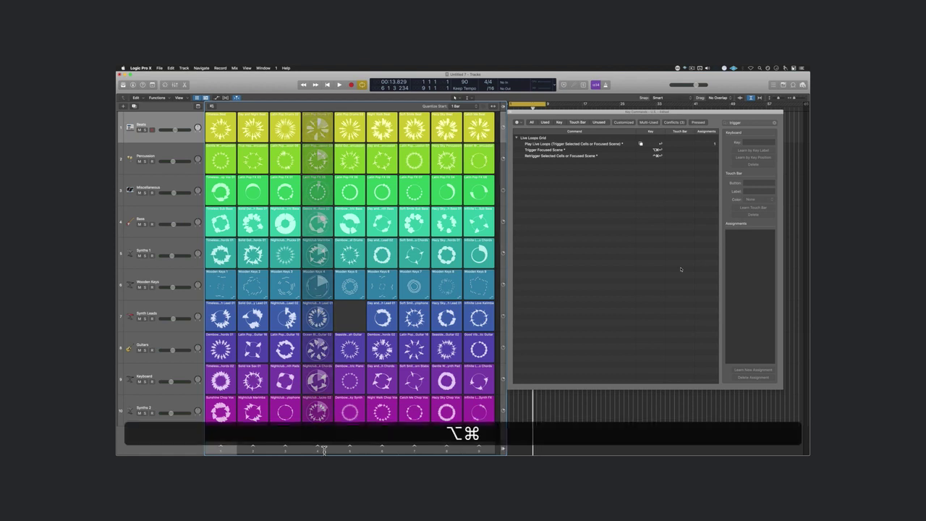
key(alt+super+Return)
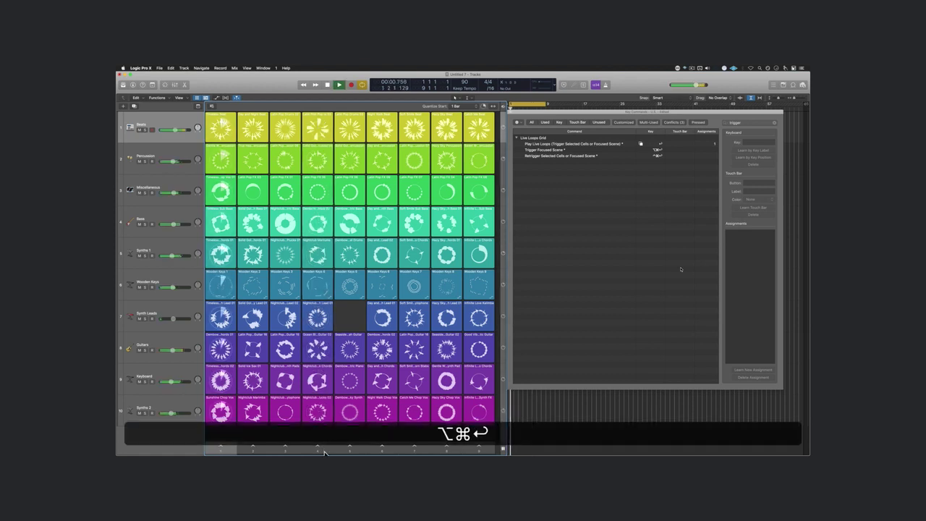
key(Return)
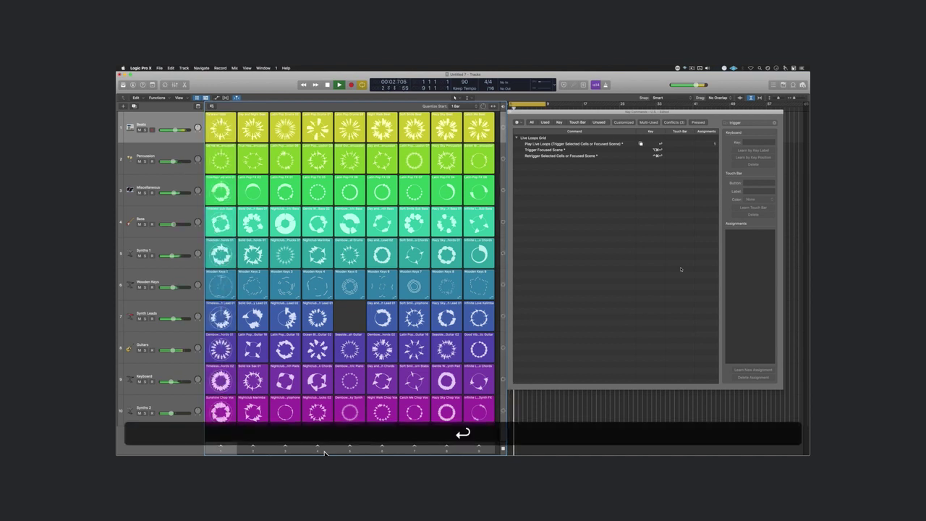
key(alt+super+Return)
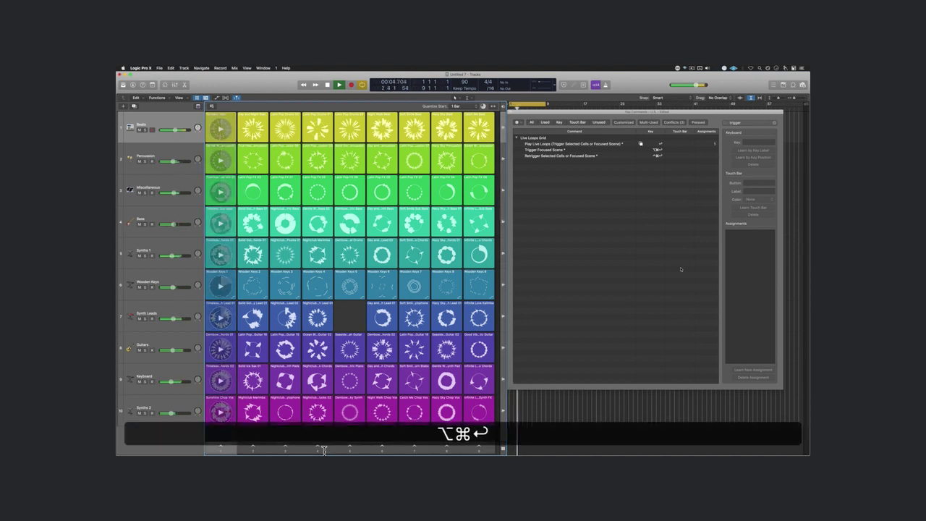
key(super+Return)
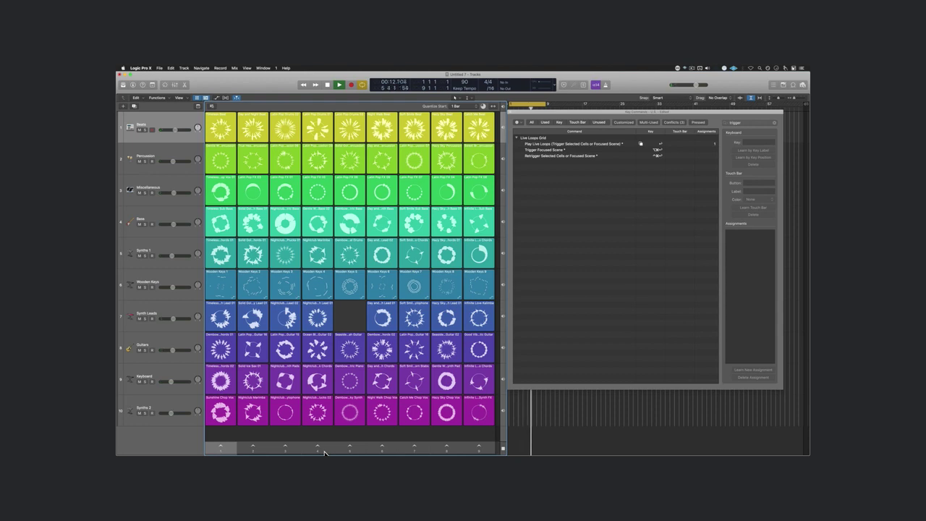
key(Right)
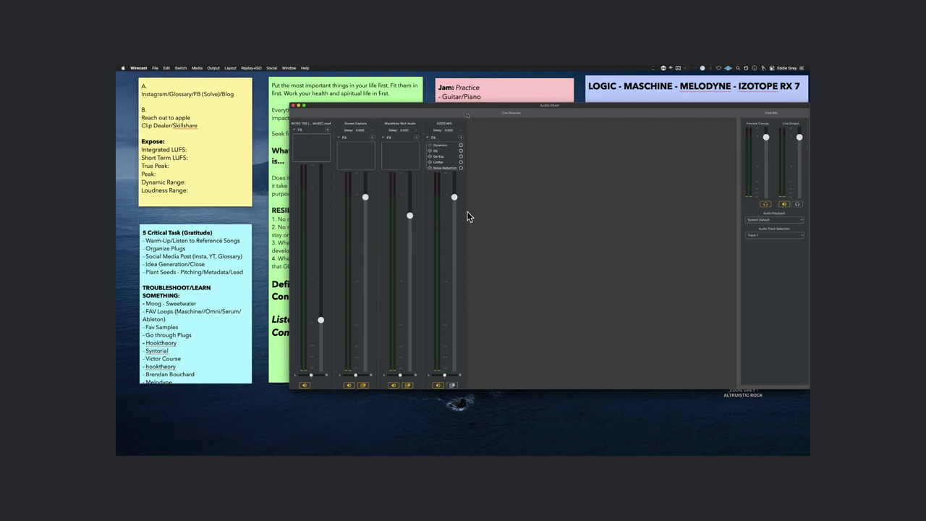
Step: Switch to Wirecast and raise the microphone channel's level in the Audio Mixer
drag(454, 197, 453, 180)
drag(337, 108, 310, 106)
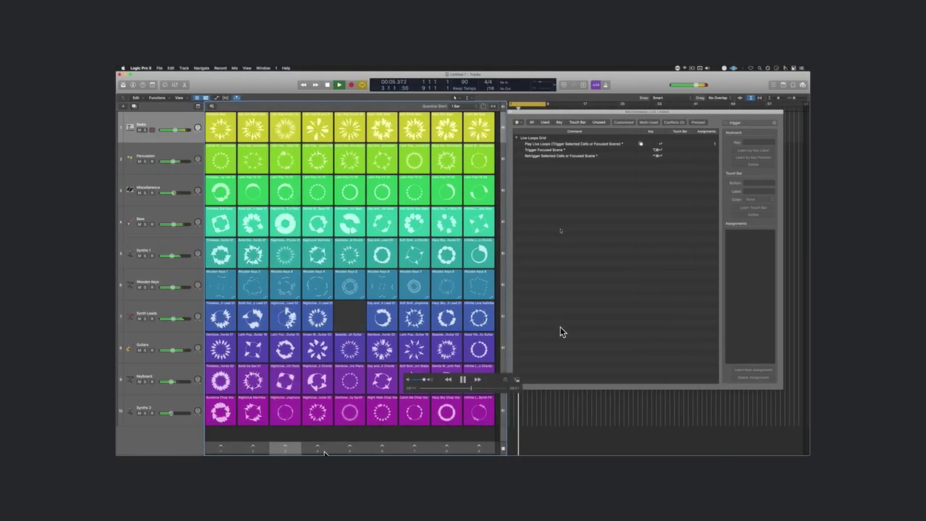
Step: Return to Logic Pro X and move the scene focus between neighbouring scenes, ending on scene 3
key(Left)
key(Right)
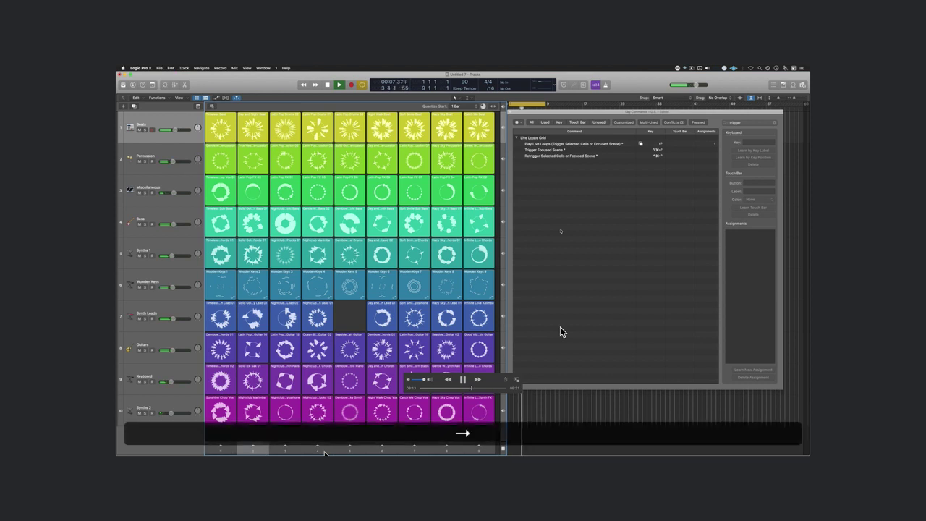
key(Right)
key(Right)
key(Right)
key(Left)
key(Left)
key(Left)
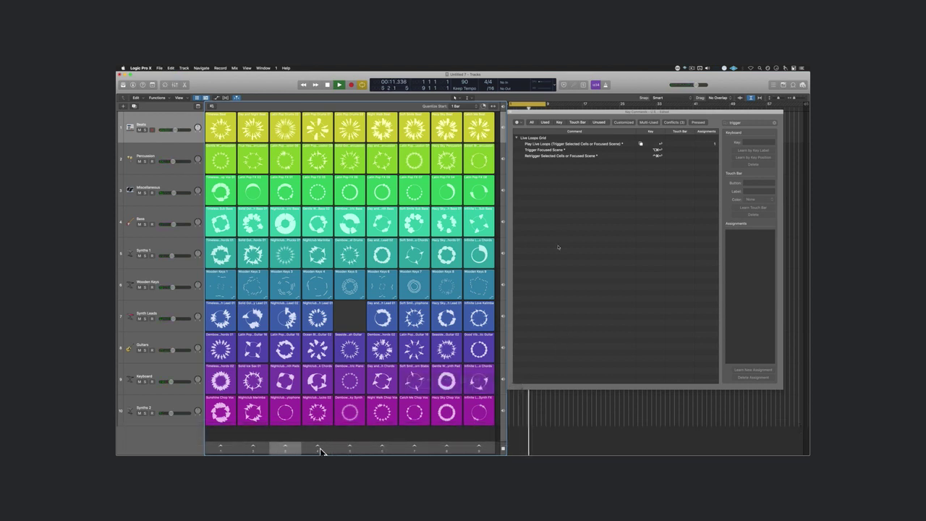
Step: Move the scene focus to scene 5 and trigger it
click(343, 443)
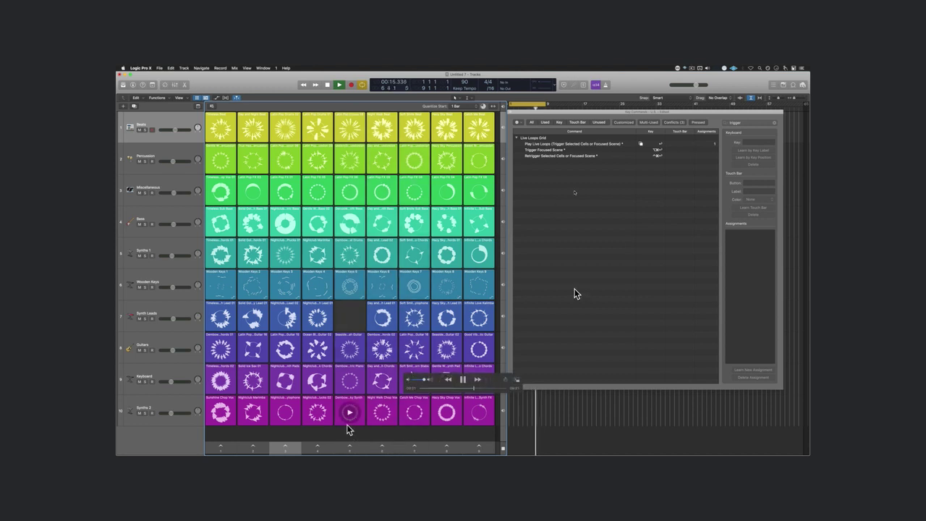
key(Right)
key(Right)
key(Return)
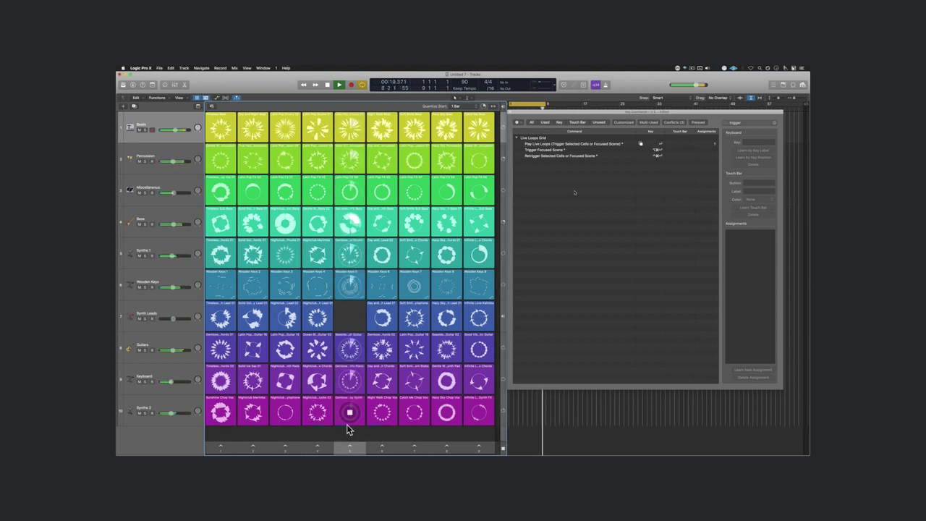
Step: Trigger scene 6, and trigger scene 5 again to queue it
key(Right)
key(Return)
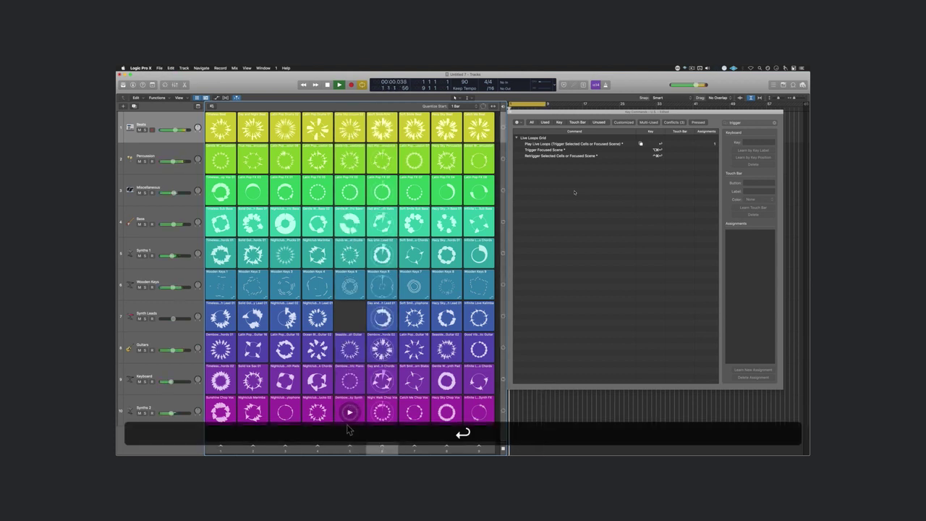
key(Left)
key(Return)
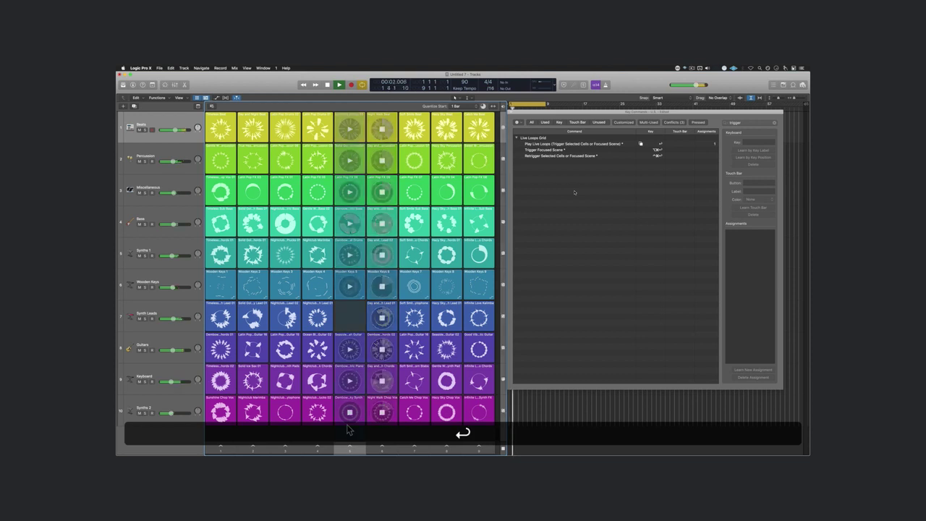
Step: Focus and trigger scenes 7, 8 and 9 one after another
key(Right)
key(Right)
key(Return)
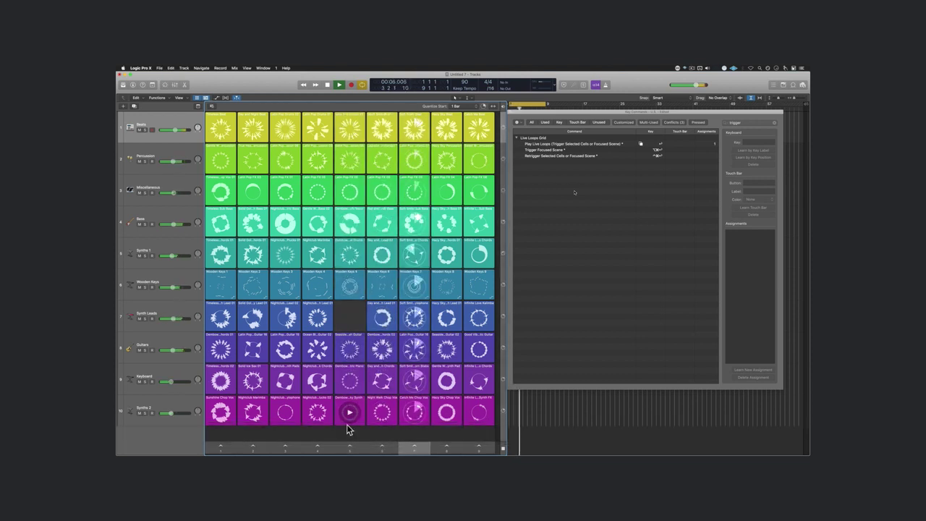
key(Right)
key(Return)
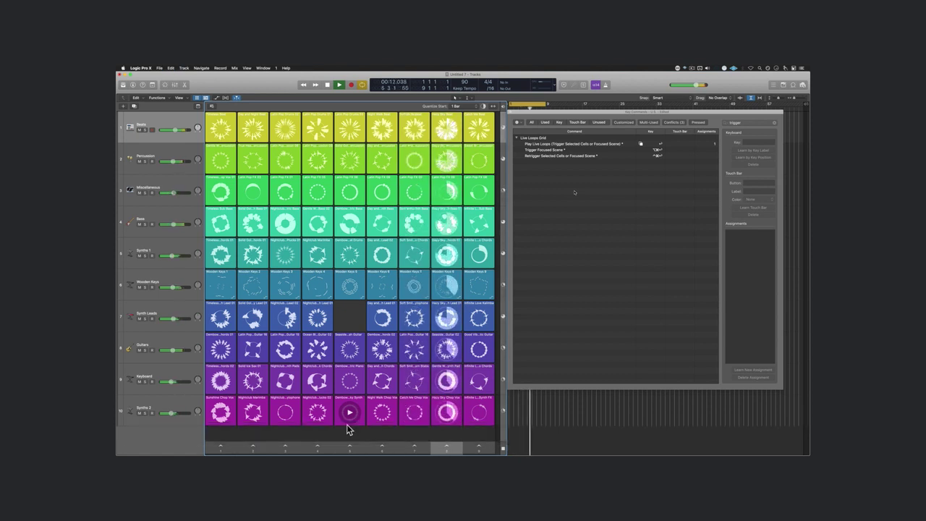
key(Right)
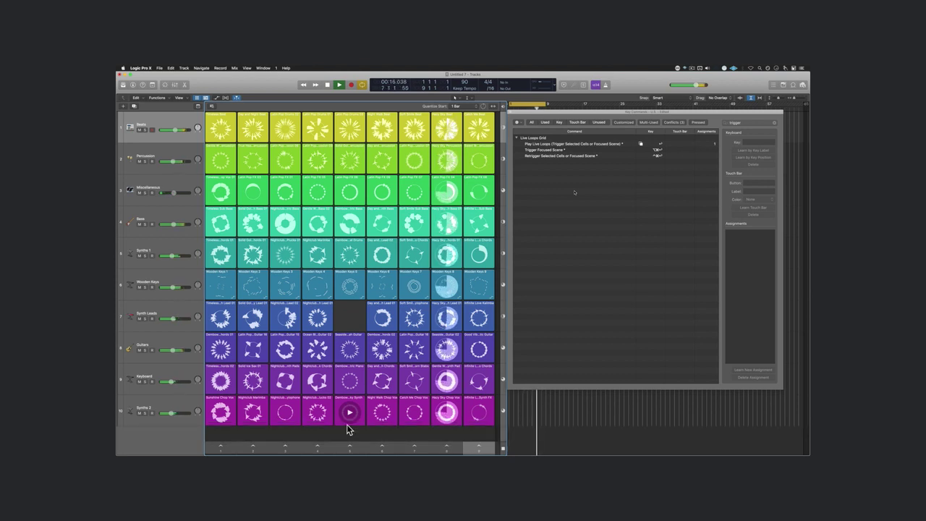
key(Return)
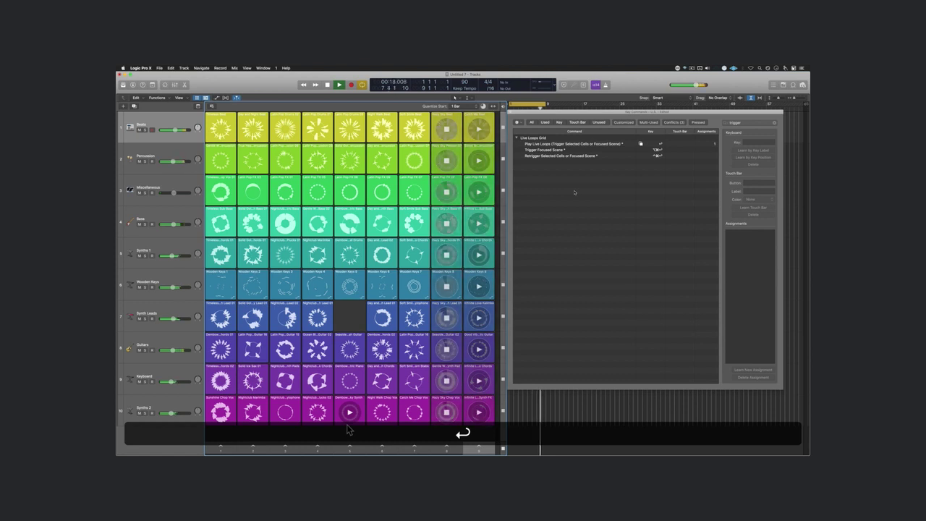
Step: Move from the scene row up into the grid, select the Beats cell in scene 3, and trigger it
key(Left)
key(Left)
key(Left)
key(Up)
key(Left)
key(Left)
key(Left)
key(Return)
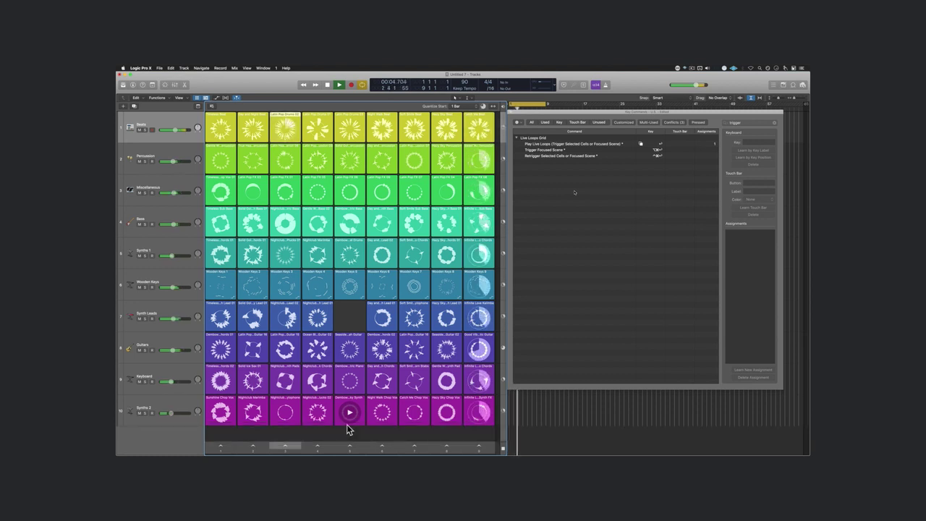
Step: Trigger the Percussion cell in scene 3, select the Miscellaneous cell below it, and stop all cells
key(Down)
key(Return)
key(Down)
key(Left)
key(super+Return)
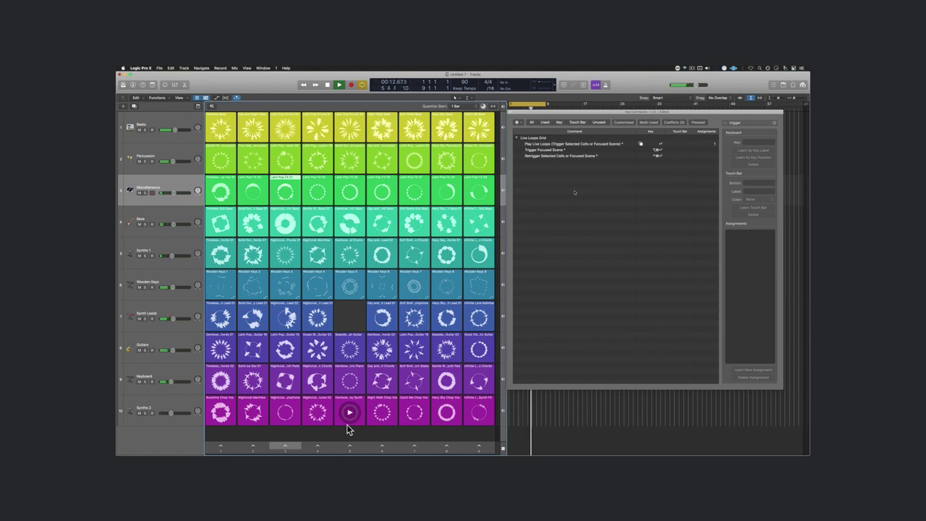
Step: Move the cell selection around the grid in all directions, ending on the Synths 1 cell in scene 4
click(316, 447)
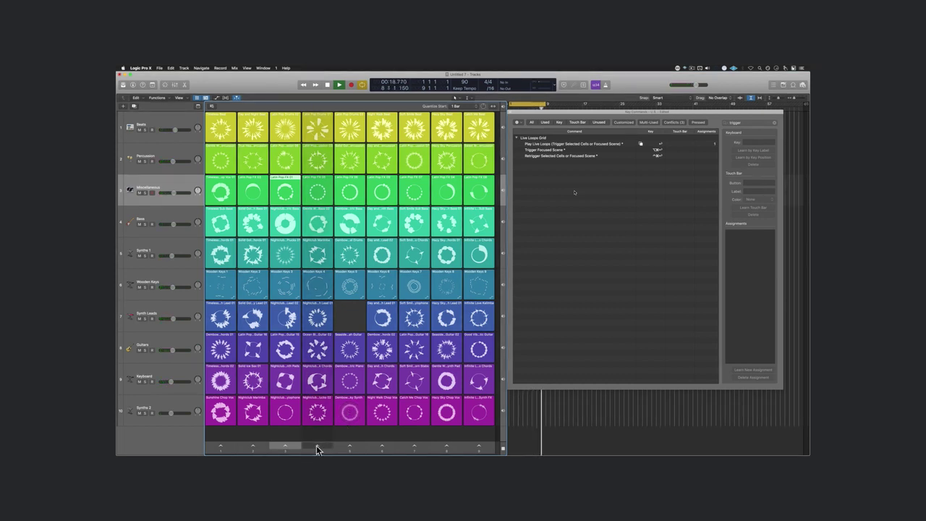
key(Up)
key(Right)
key(Right)
key(Right)
key(Down)
key(Down)
key(Down)
key(Left)
key(Left)
key(Left)
key(Up)
key(Up)
key(Up)
key(Left)
key(Left)
key(Down)
key(Down)
key(Down)
key(Down)
key(Right)
key(Right)
key(Right)
key(Up)
key(Up)
key(Up)
key(Right)
key(Right)
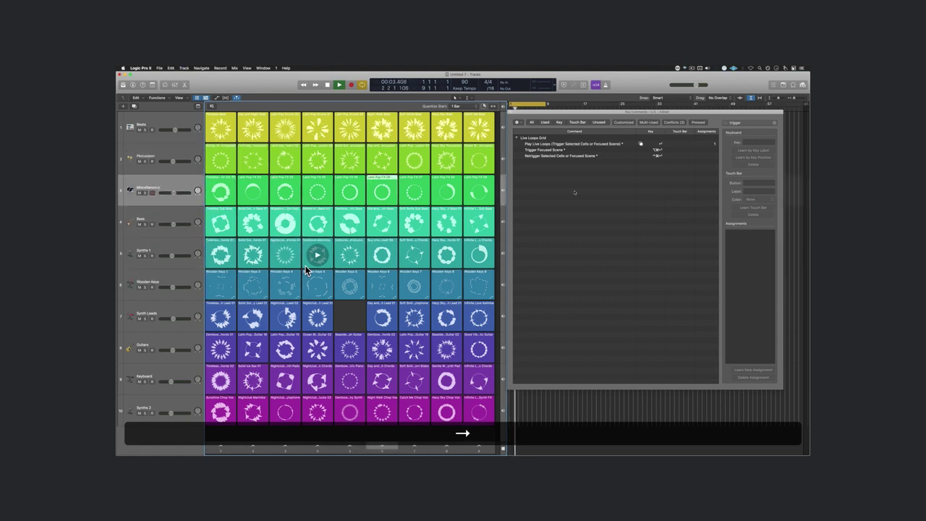
key(Down)
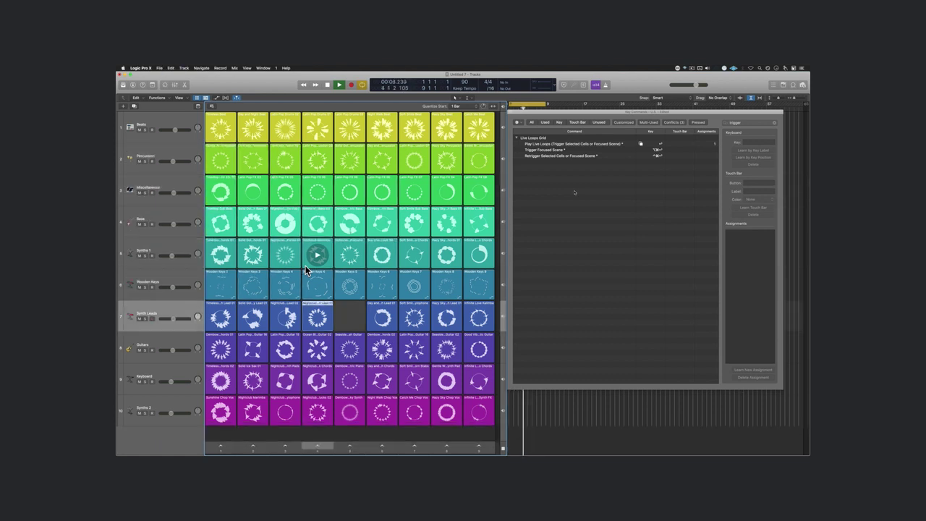
key(Up)
key(Up)
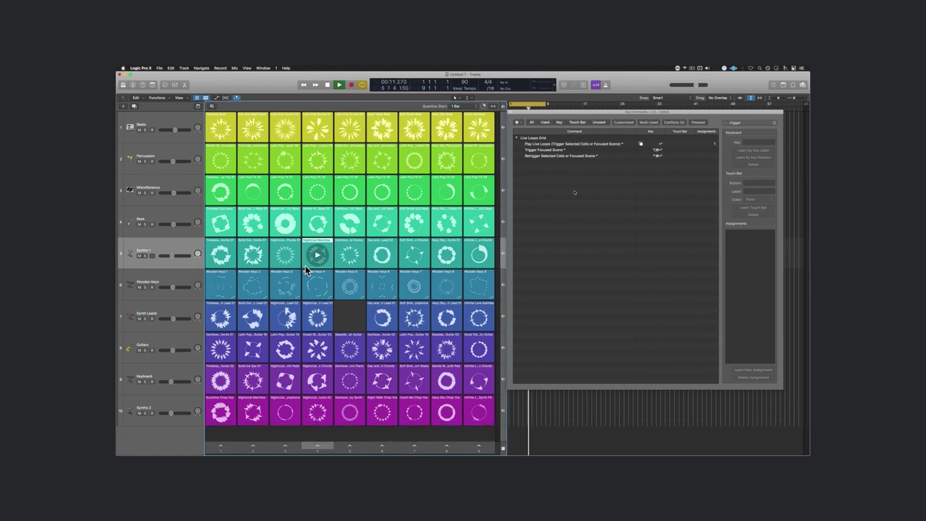
Step: Trigger scene 1 and show the inspector with the selected cell's parameters
click(222, 448)
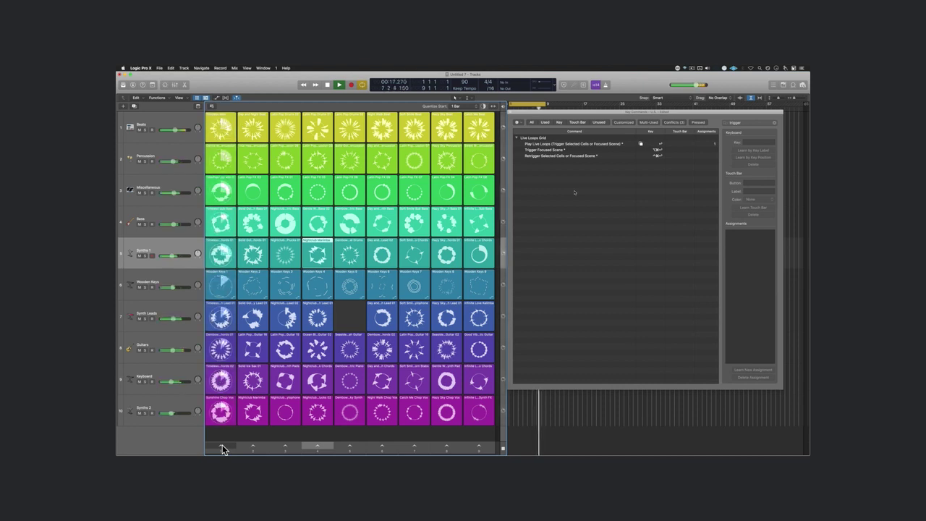
key(i)
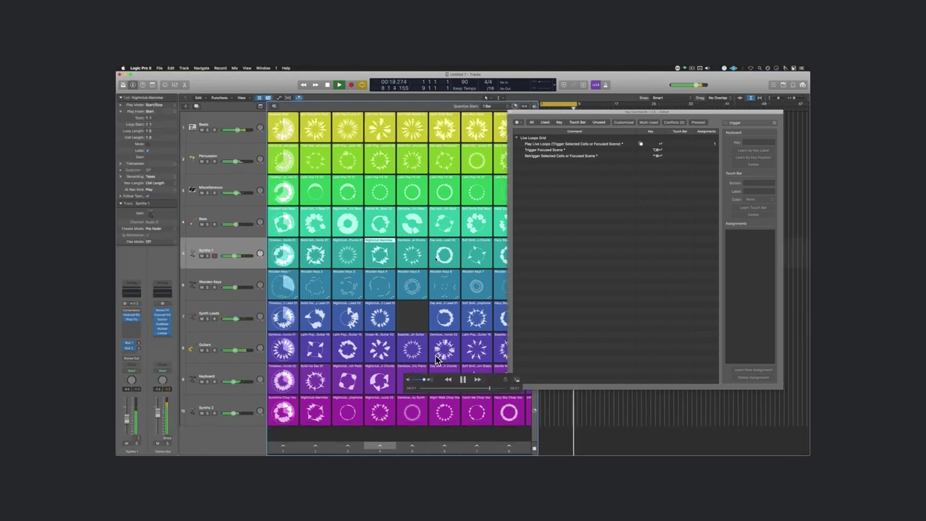
Step: Move the cell selection up to the Beats cell in scene 5 and trigger it while scene 1 plays
key(Up)
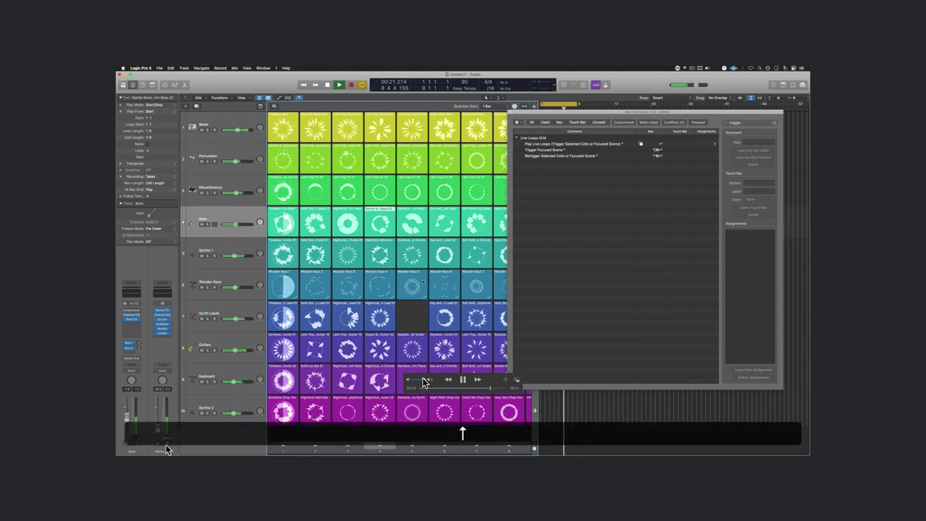
key(Up)
key(Right)
key(Left)
key(Up)
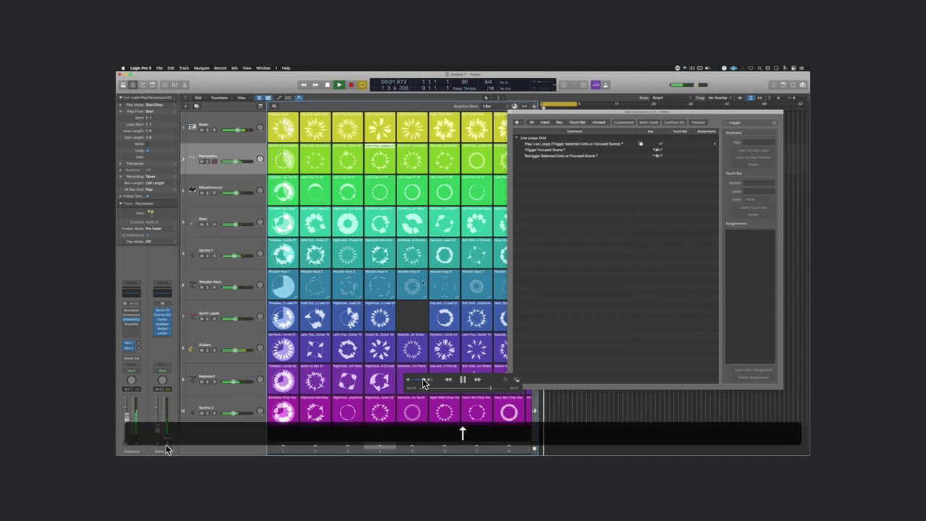
key(Up)
key(Right)
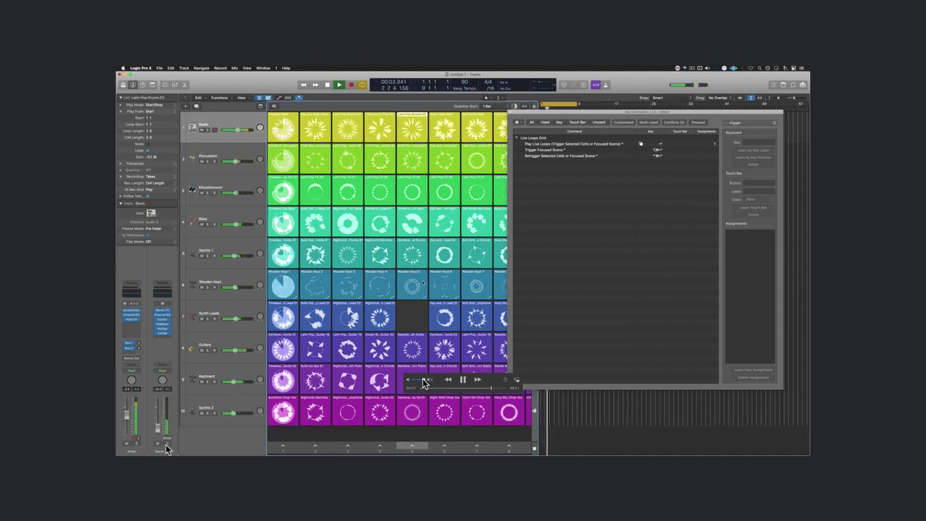
key(Return)
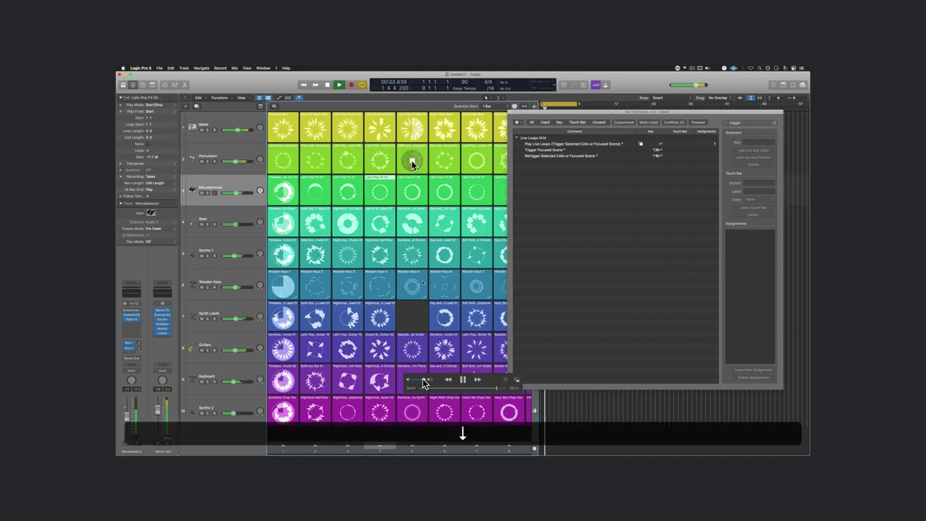
click(462, 381)
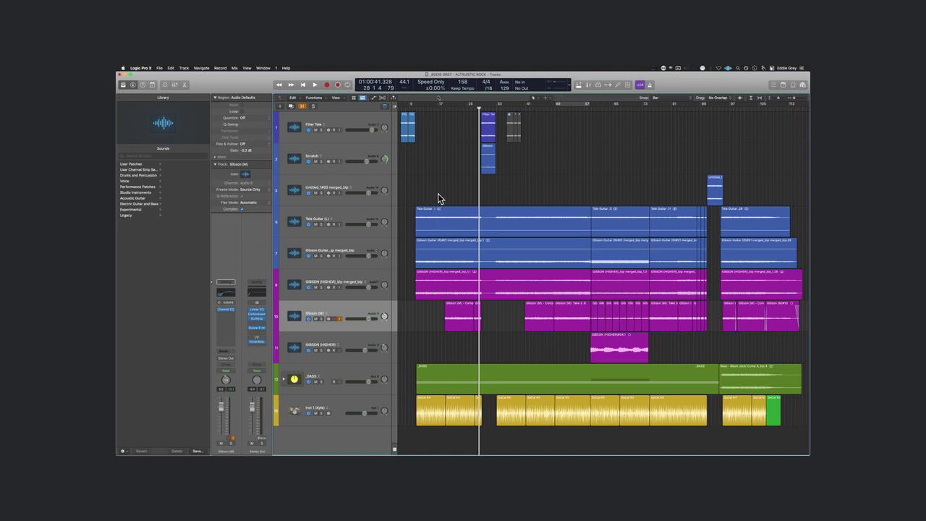
Step: Place the playhead at bar 6 of the rock arrangement, leaving no regions selected
drag(423, 172, 803, 394)
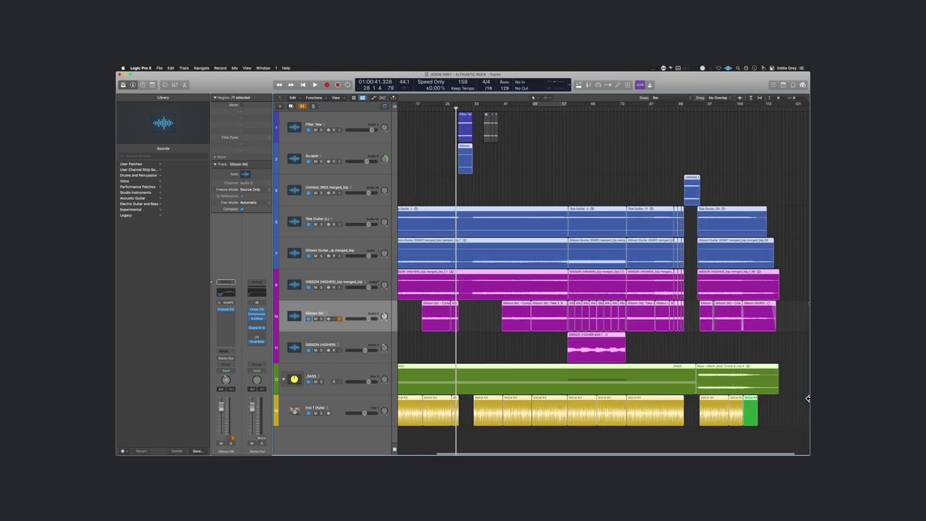
scroll(480, 280, left, 3)
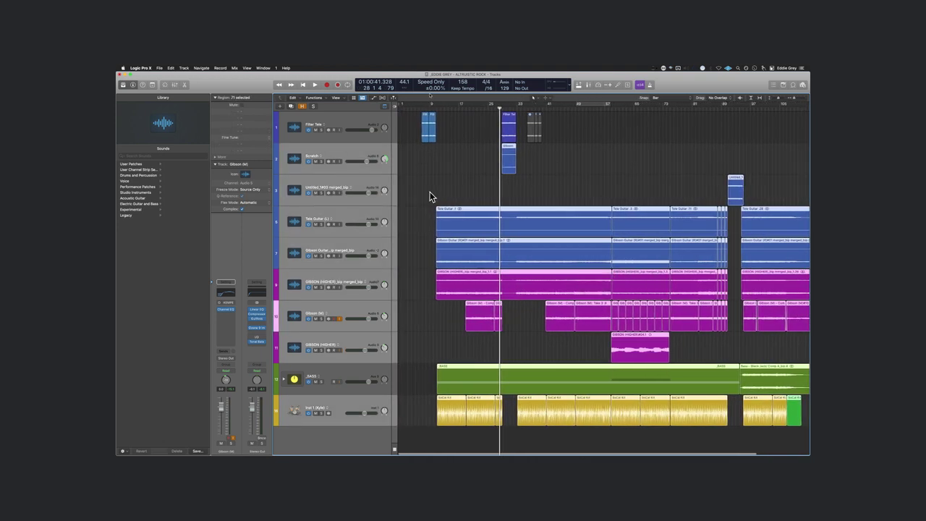
shift+click(419, 181)
click(445, 180)
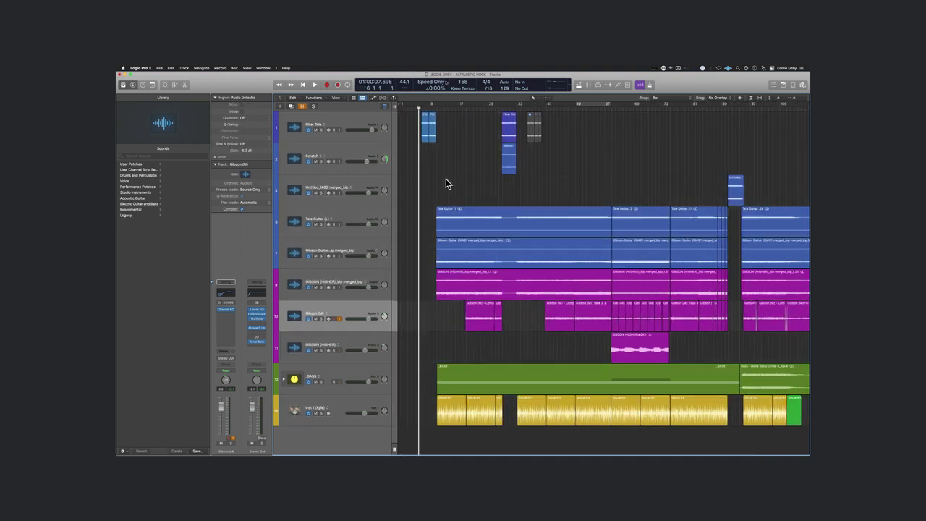
Step: Show the Live Loops grid beside the Tracks area and hide the inspector and library
key(alt+b)
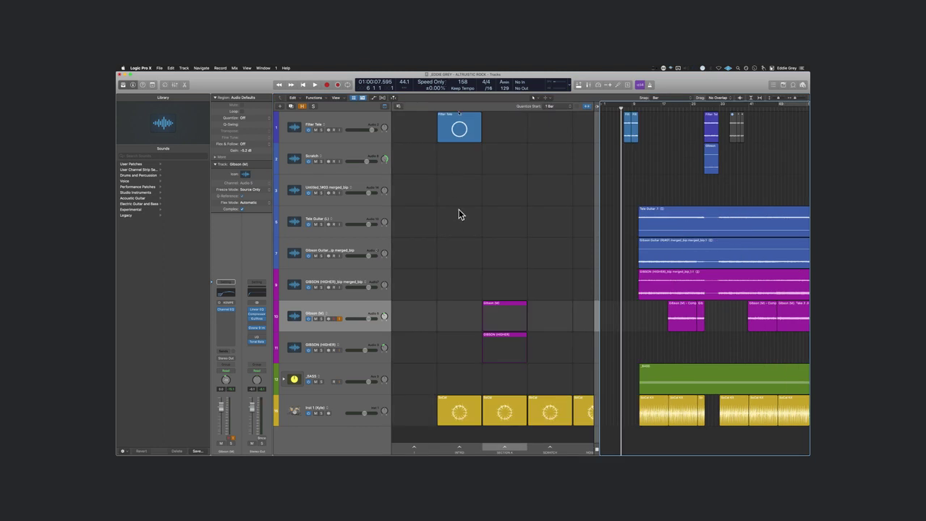
key(i)
key(y)
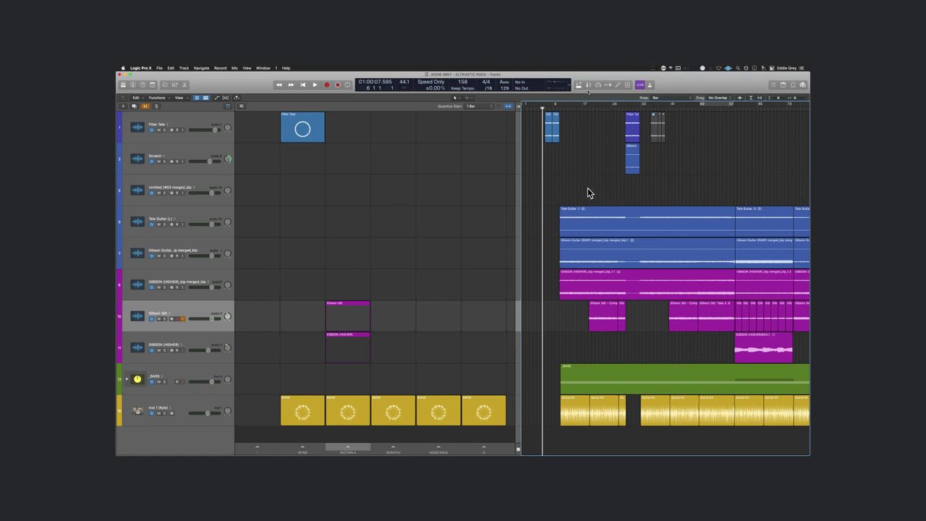
Step: Hide the Live Loops grid, play the arrangement from bar 6 and stop in bar 28
key(alt+b)
key(space)
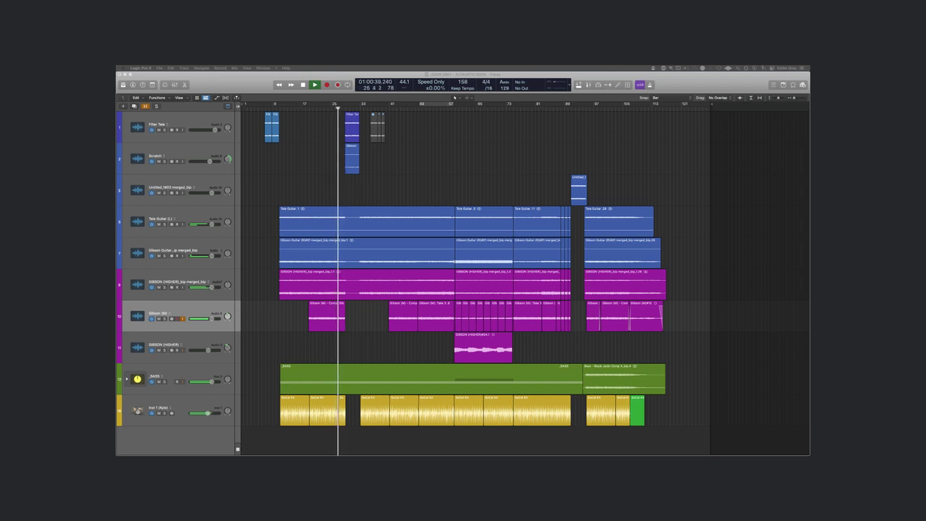
click(421, 197)
key(space)
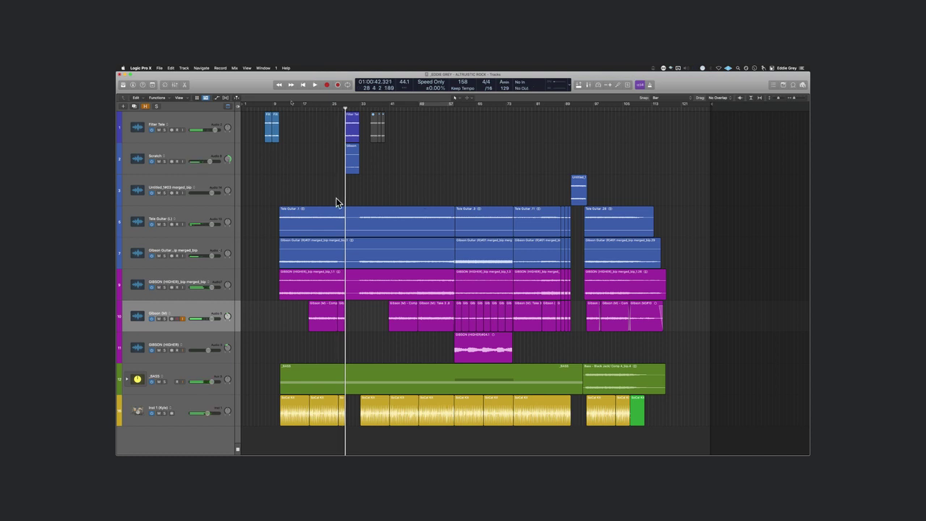
Step: Zoom the arrangement in horizontally on its opening section and select the yellow drum track
click(286, 332)
key(super+Right)
key(super+Right)
key(super+Right)
key(super+Right)
key(super+Right)
scroll(282, 384, left, 8)
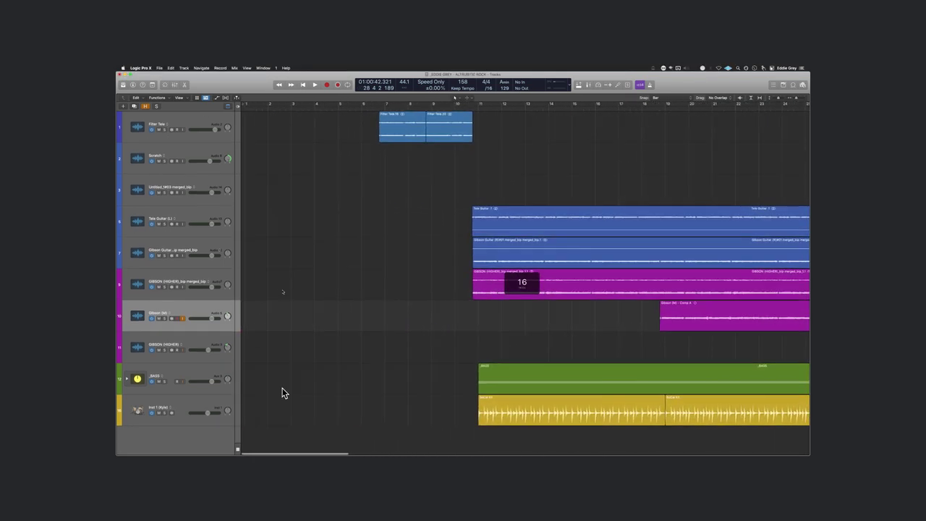
scroll(283, 392, right, 3)
key(super+Left)
key(super+Left)
scroll(196, 414, right, 1)
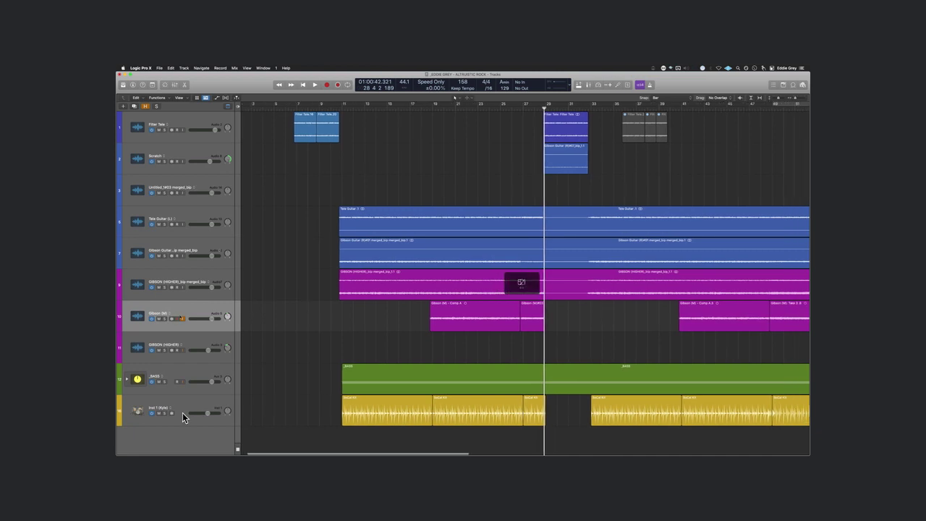
scroll(195, 413, right, 1)
click(187, 404)
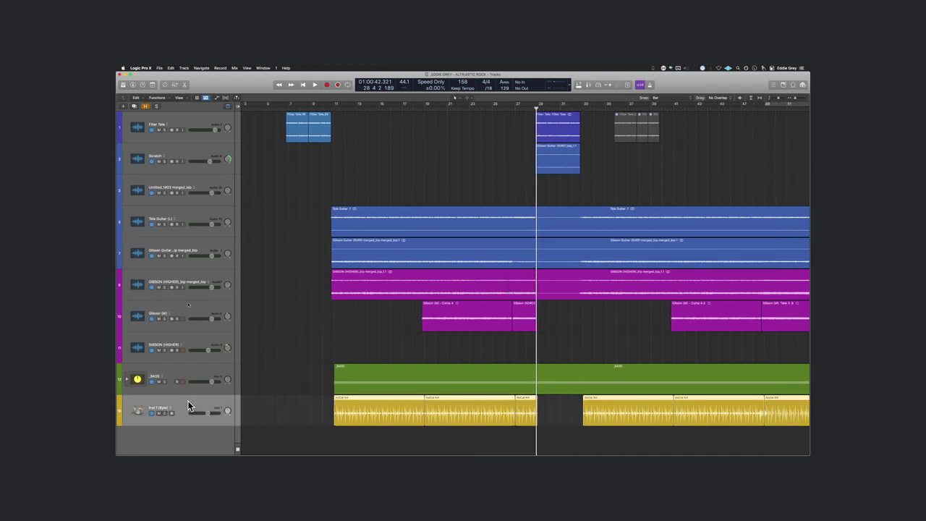
key(alt+super+n)
key(Right)
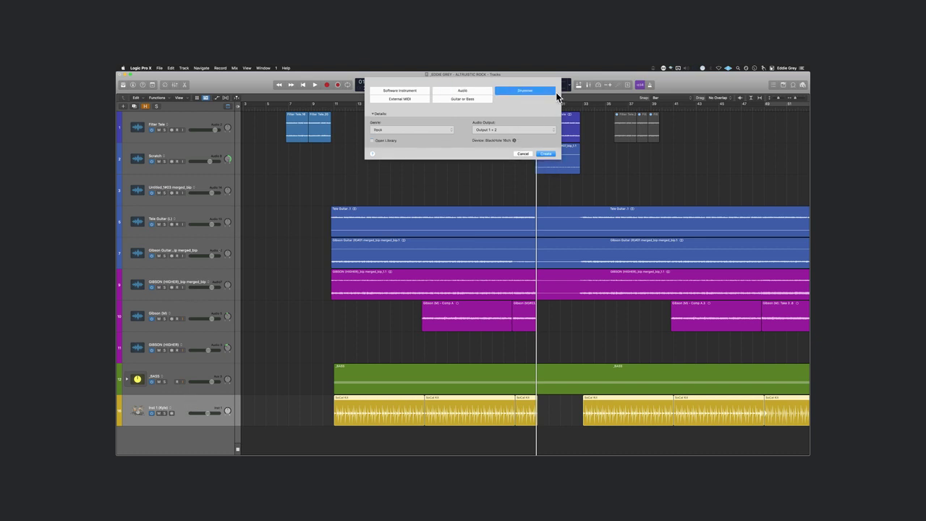
click(522, 153)
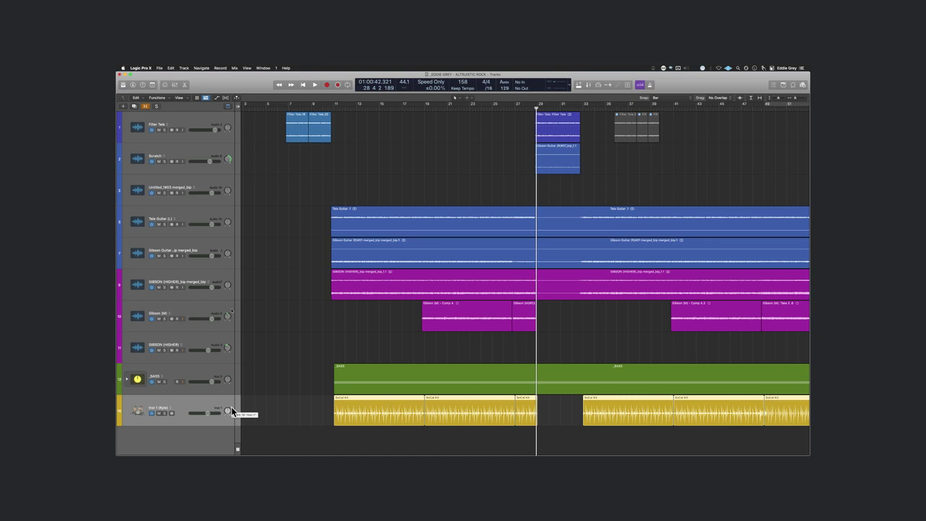
Step: Place the playhead at bar 11, show the inspector and open the Compressor on the drum track's channel strip
click(335, 354)
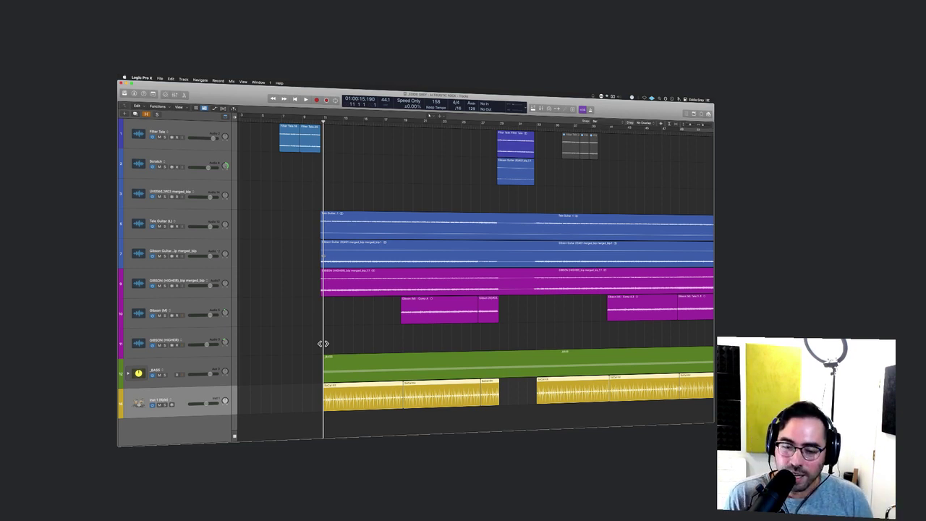
key(i)
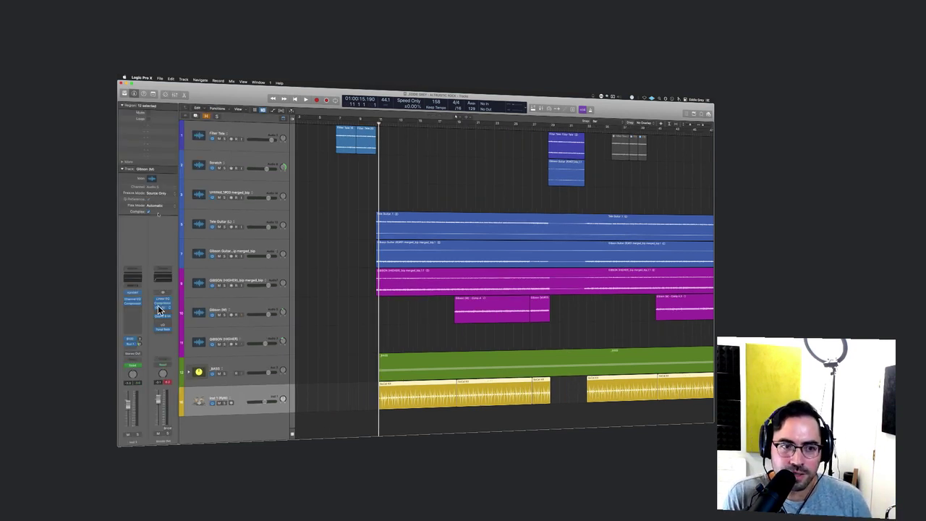
click(133, 307)
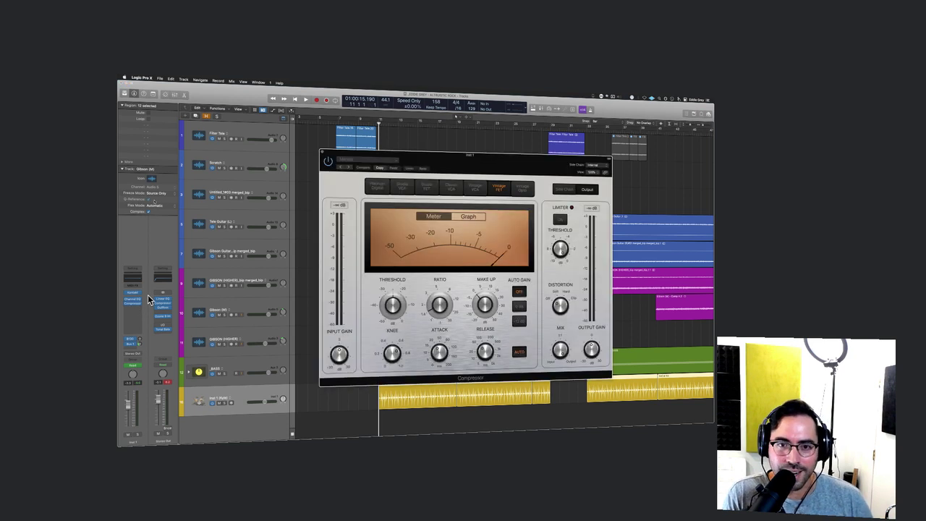
drag(459, 167, 434, 135)
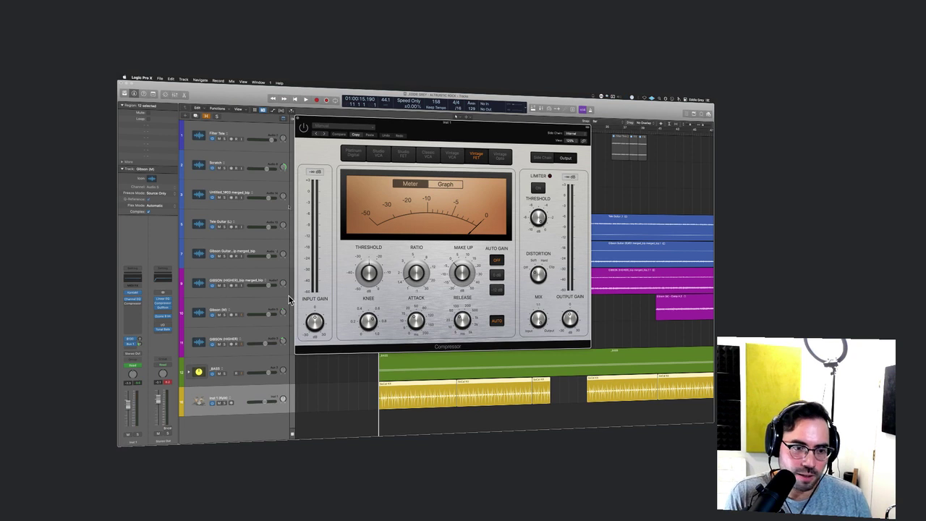
Step: Solo the drum track, show the aux channel strip fed by its Bus 1 send, and listen to the drums
key(s)
key(space)
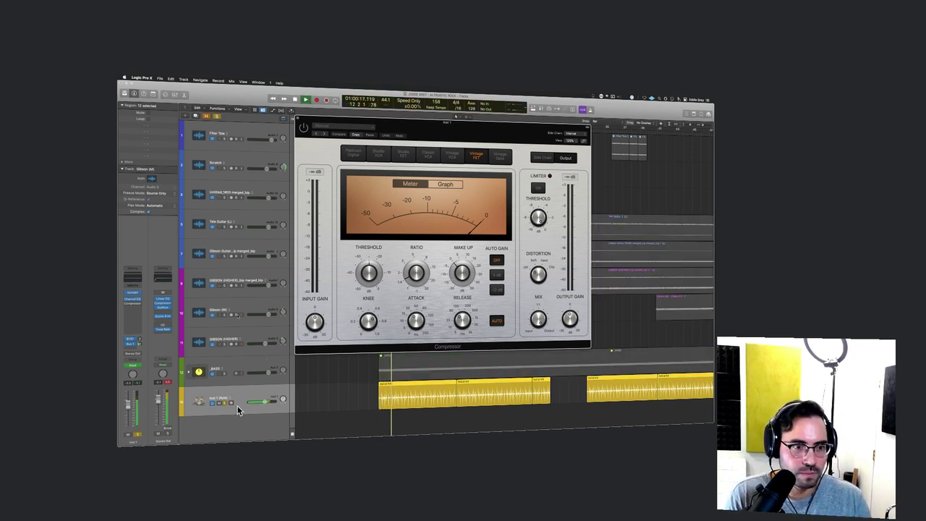
click(135, 350)
click(133, 351)
key(space)
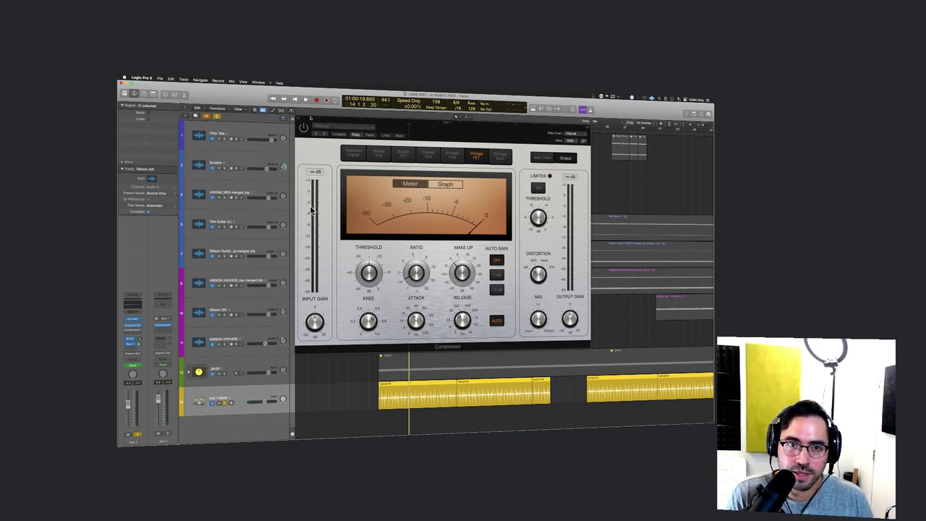
key(space)
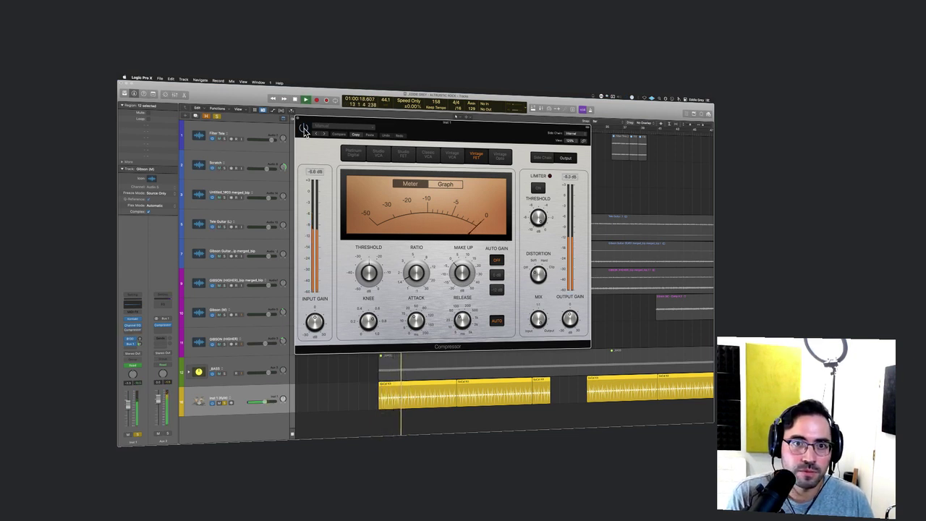
key(space)
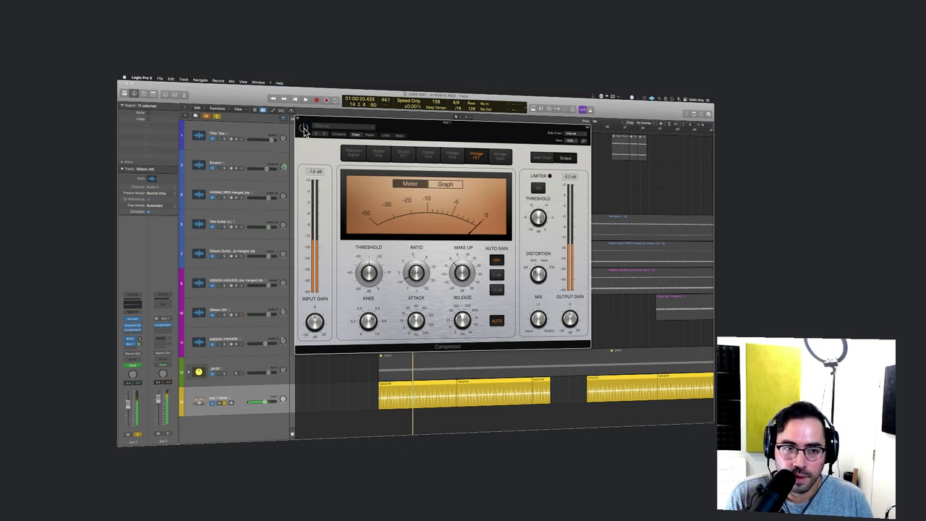
Step: Compare the soloed drums with and without the Bus 1 send by replaying them from bar 11
click(132, 346)
click(157, 325)
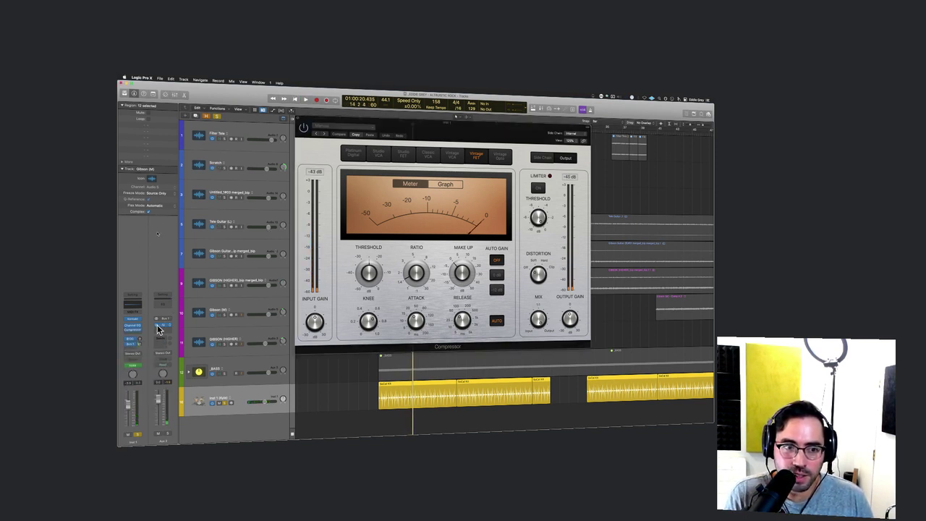
key(space)
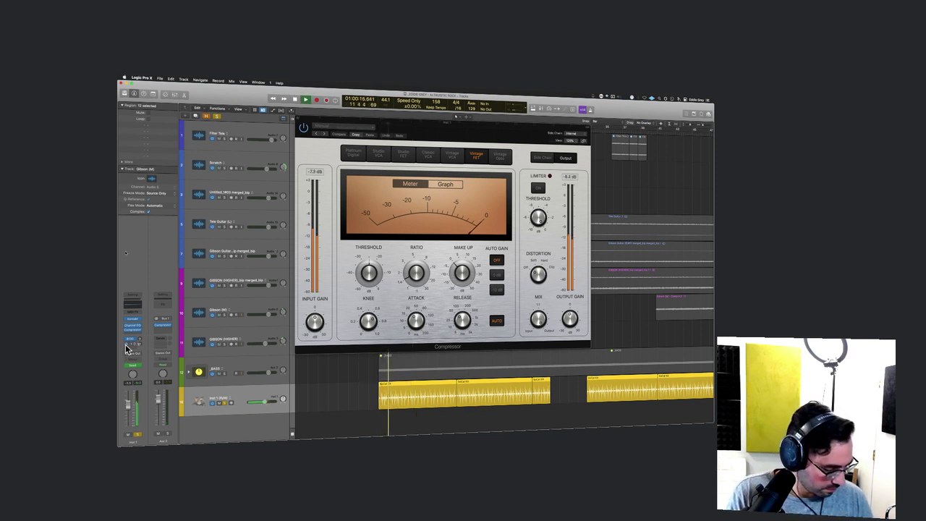
key(space)
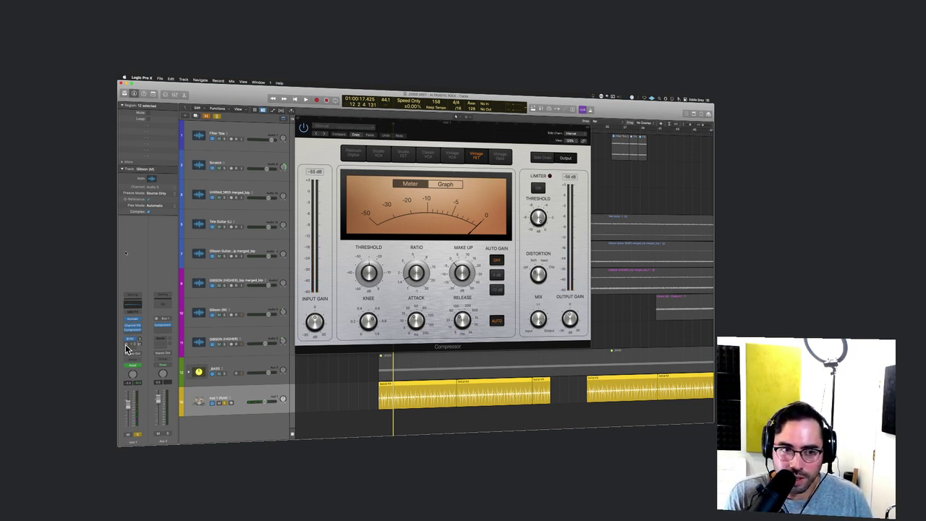
key(space)
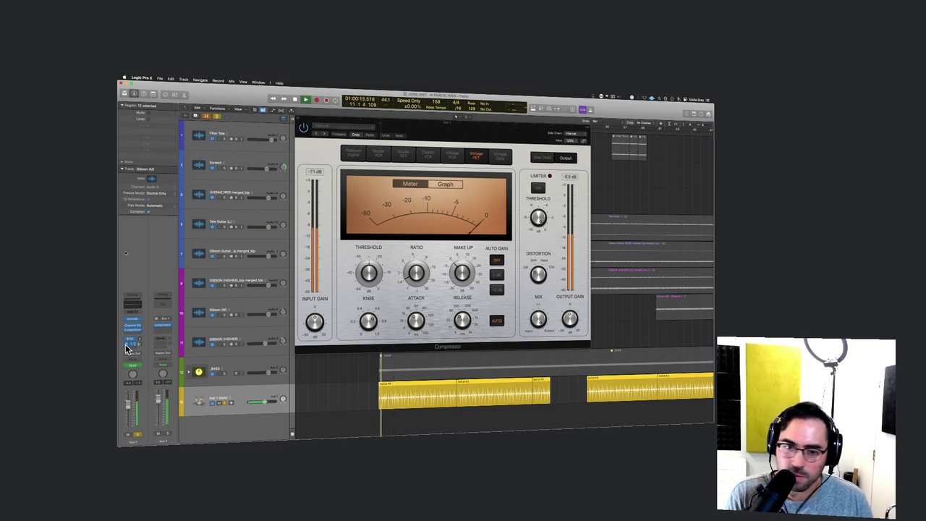
key(space)
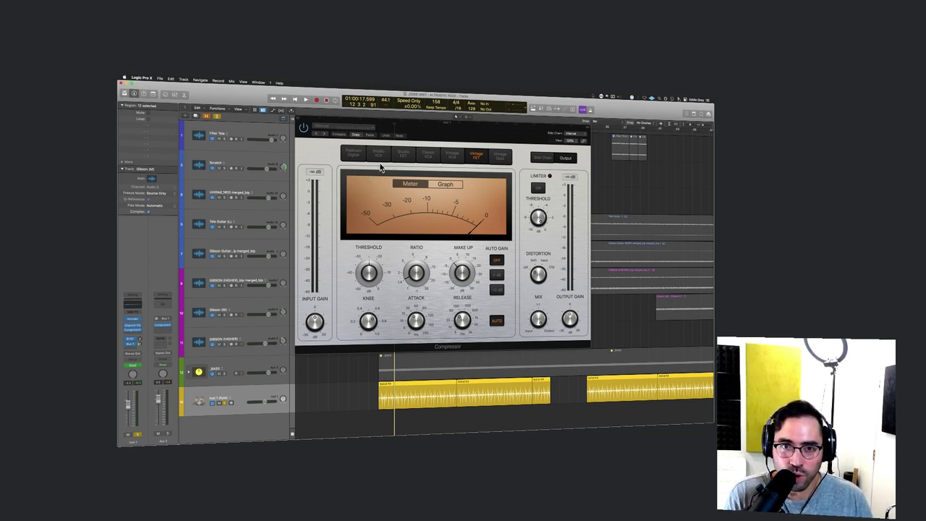
Step: Close the Compressor window and insert a stereo Smash And Grab v2 below the compressor on the Bus 1 aux channel
click(297, 121)
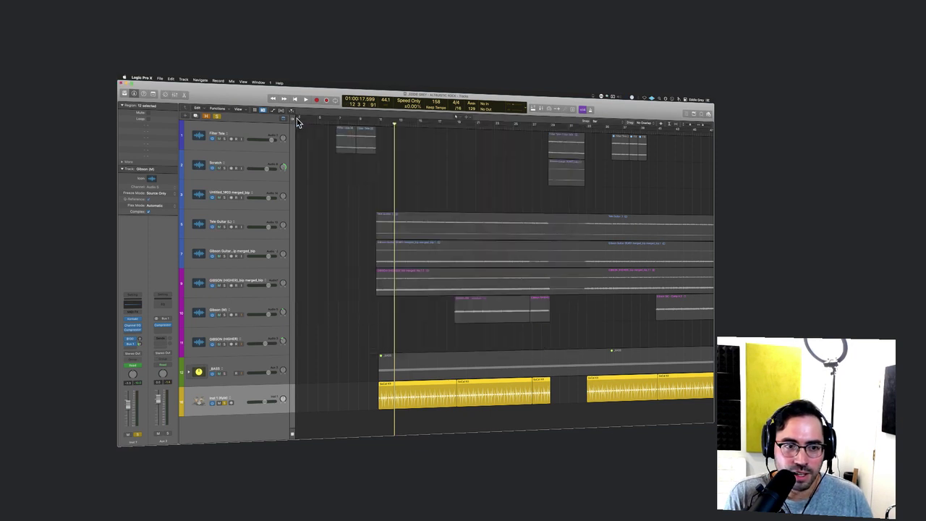
click(167, 332)
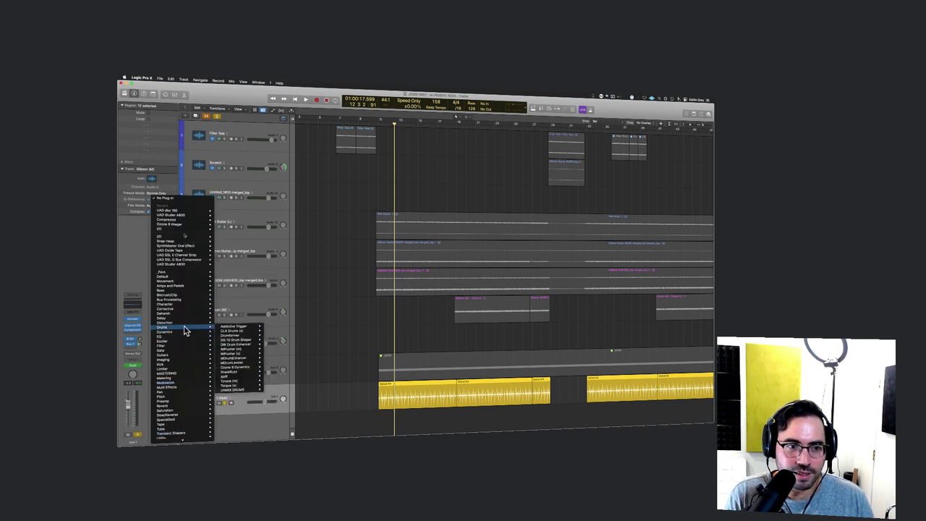
mouse_move(185, 332)
mouse_move(264, 365)
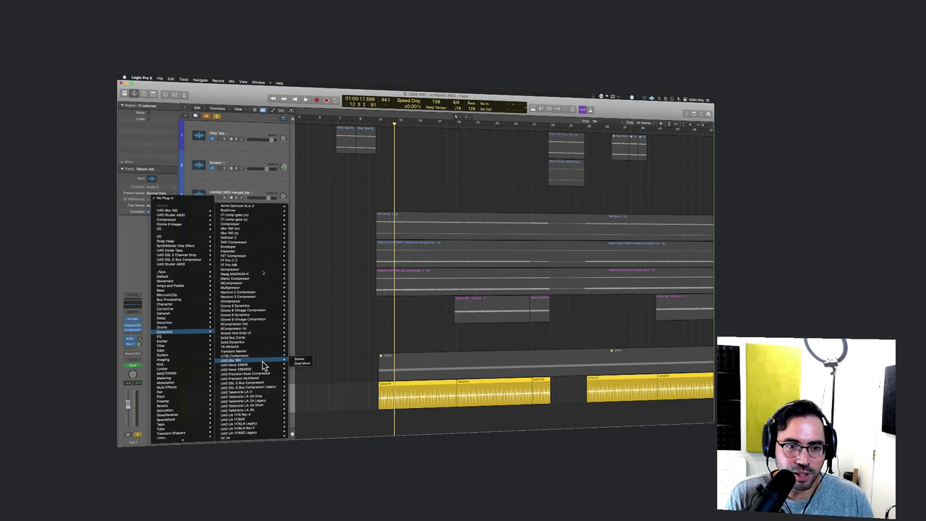
mouse_move(264, 332)
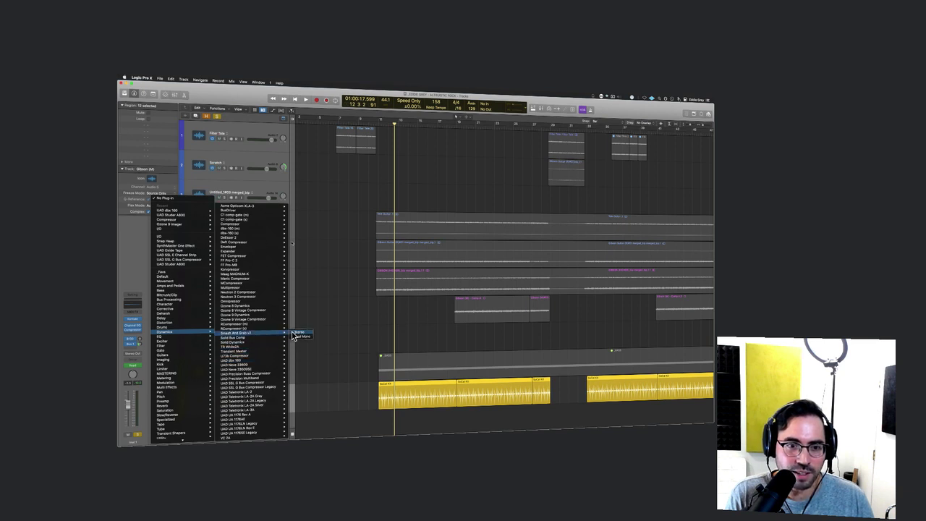
click(293, 333)
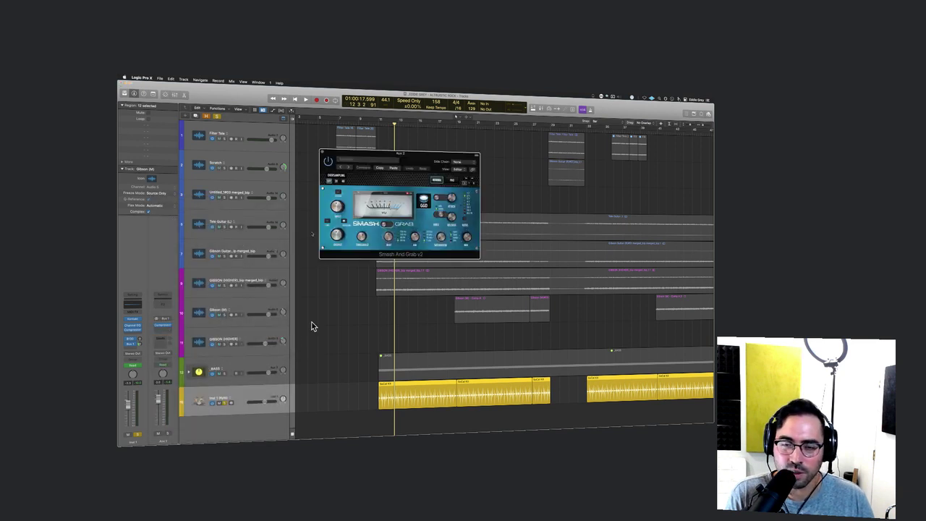
drag(429, 163, 484, 155)
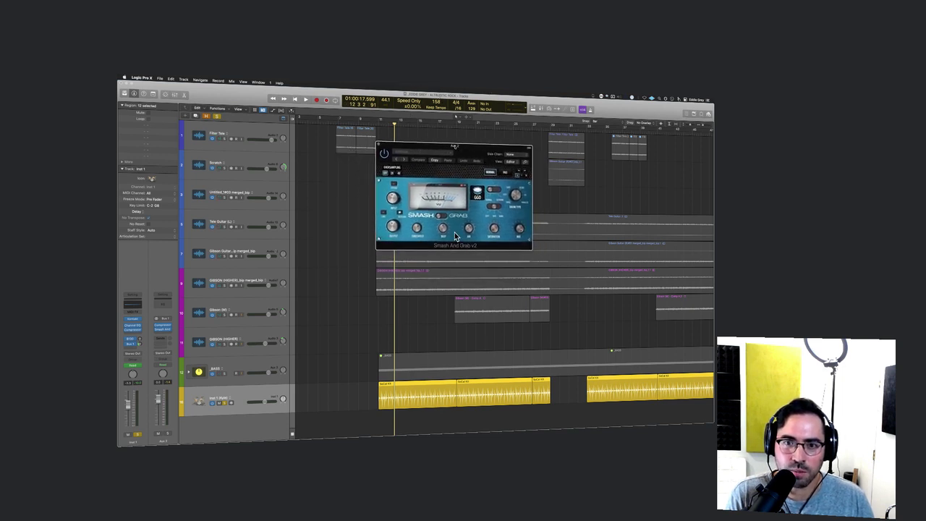
Step: Compare the Normal and Pro layouts of the Smash And Grab plug-in, ending on Normal
click(505, 173)
click(490, 174)
click(505, 173)
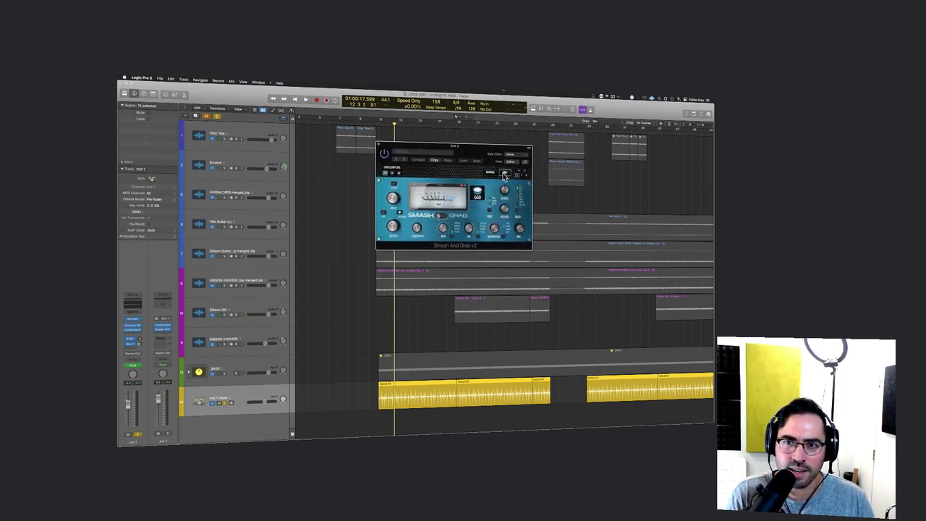
click(490, 173)
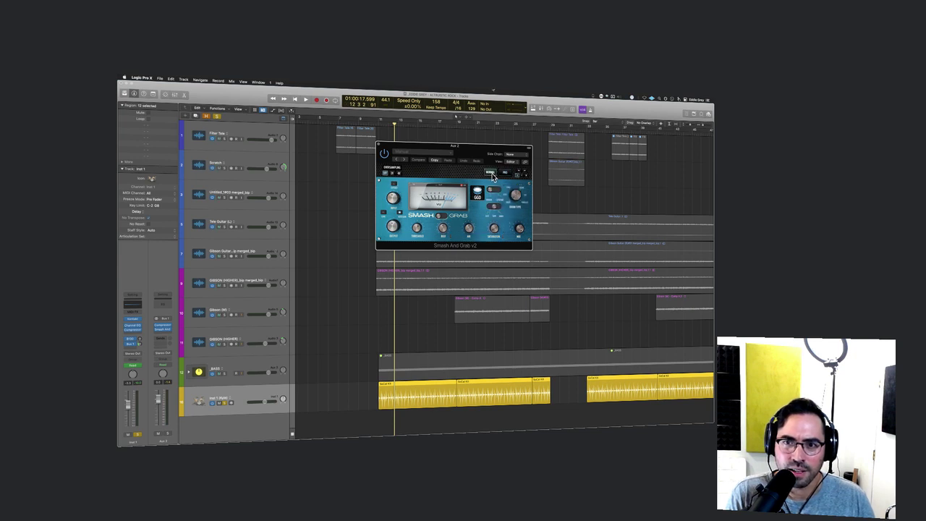
click(504, 174)
click(492, 174)
Step: Switch the plug-in's mode to Grab and back to Smash
click(440, 217)
click(440, 217)
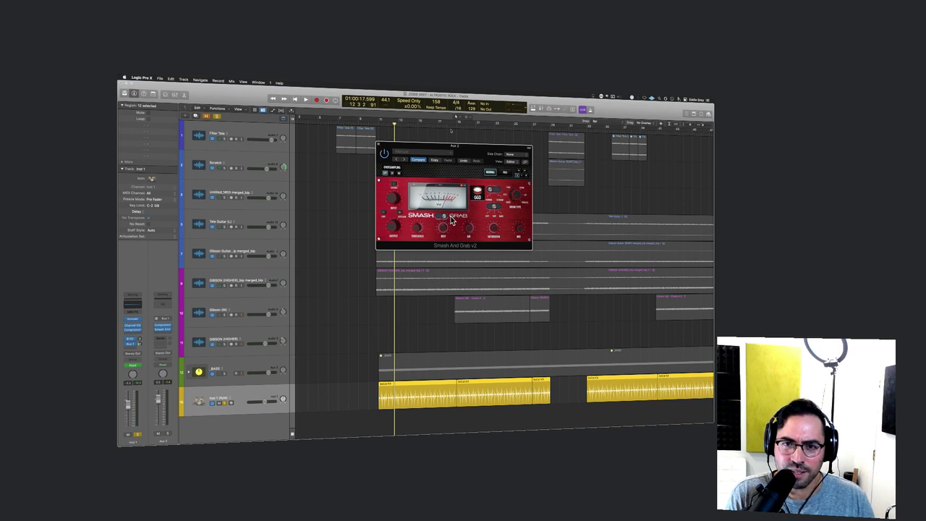
click(439, 217)
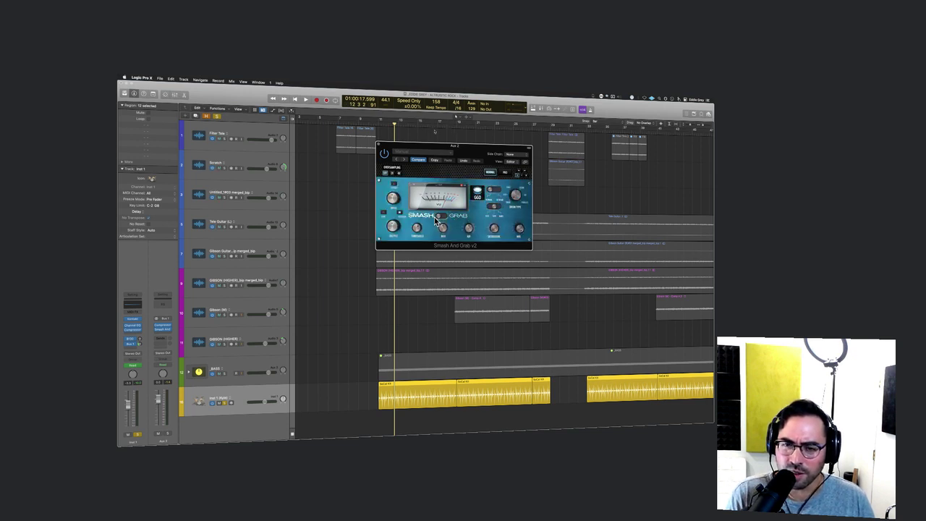
Step: Toggle the plug-in's Smash/Grab mode switch and audition the soloed drums through Smash And Grab
click(439, 217)
click(441, 218)
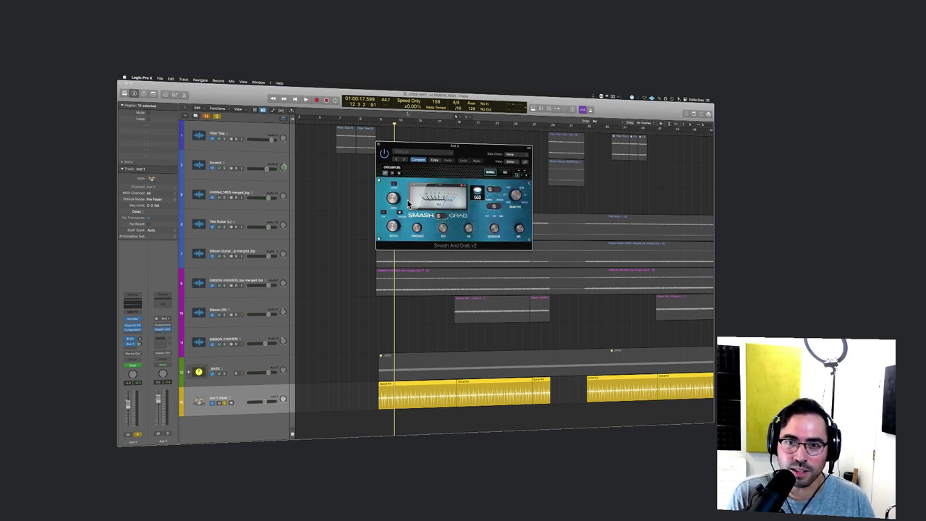
key(space)
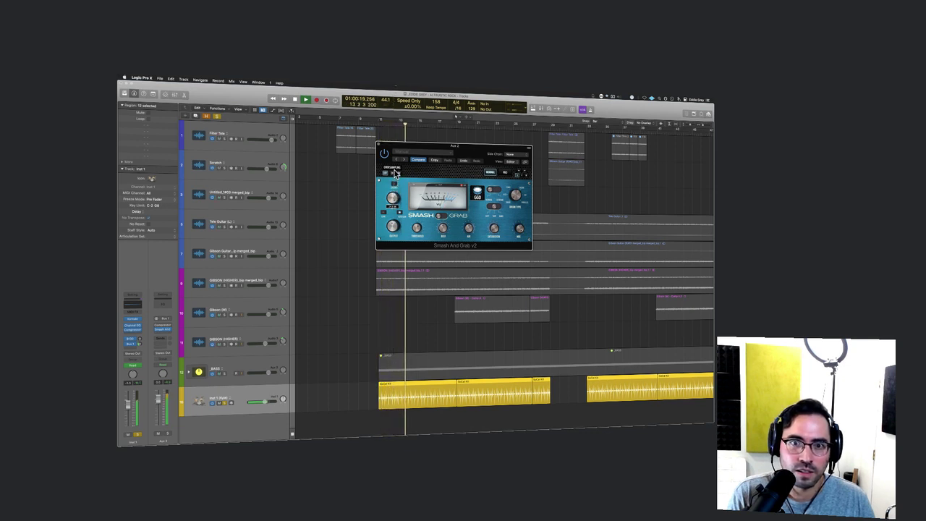
key(space)
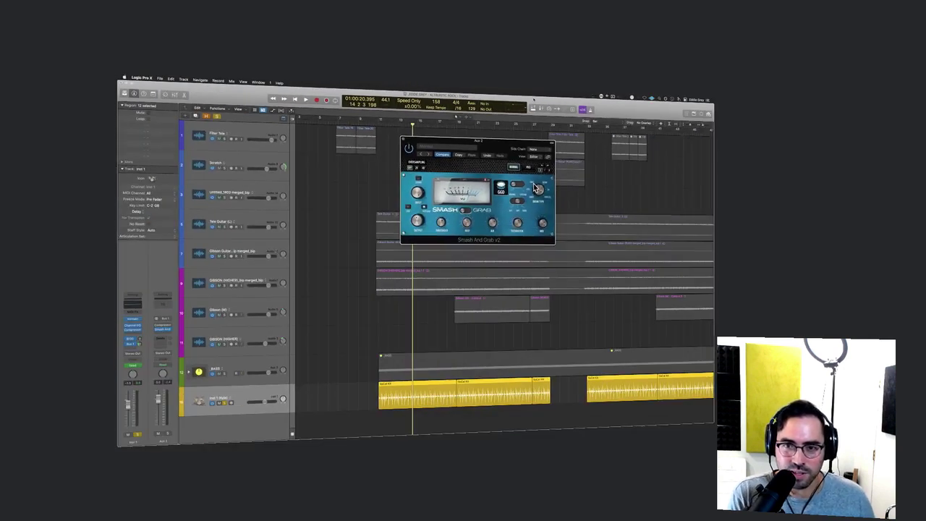
Step: Fine-tune the Smash And Grab threshold slightly while the soloed drums play
key(space)
mouse_move(441, 225)
mouse_down()
mouse_move(446, 260)
mouse_move(444, 225)
mouse_up()
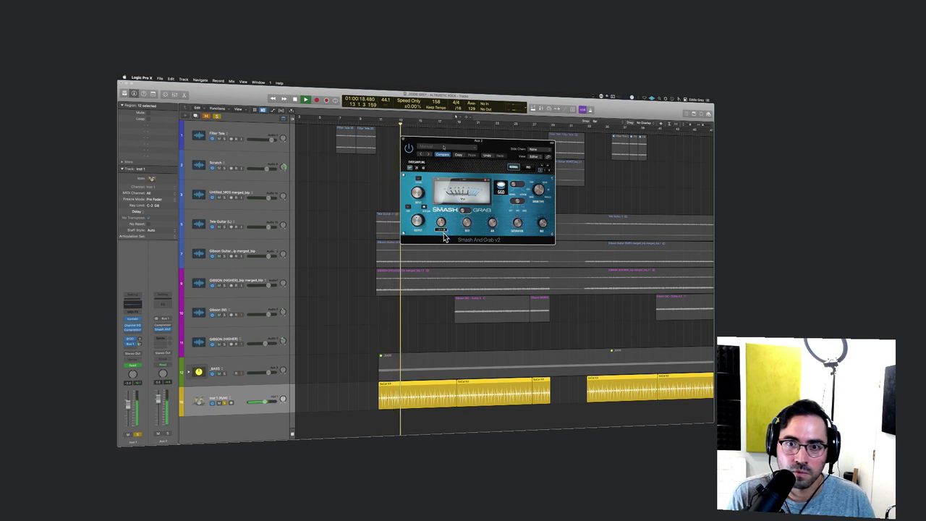
key(space)
Step: Compare the soloed drums with and without the Bus 1 send, and close the Smash And Grab window
click(127, 344)
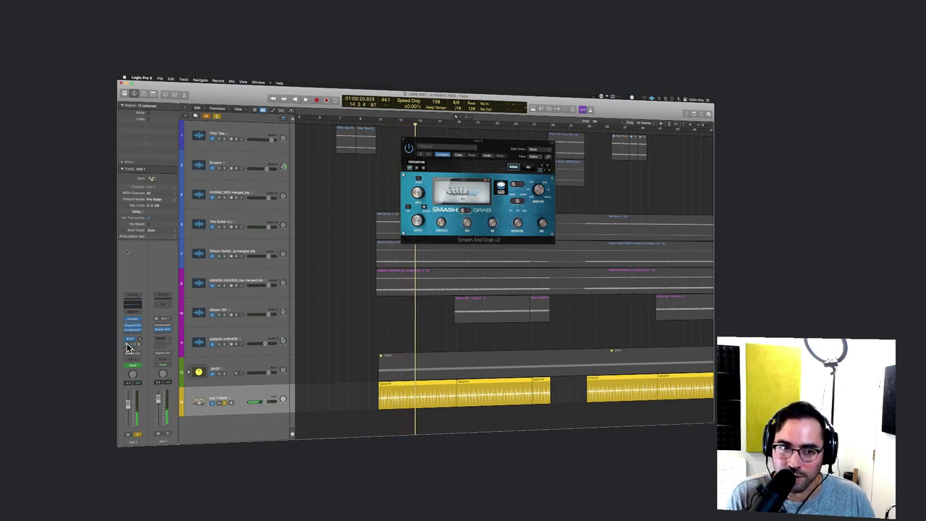
key(space)
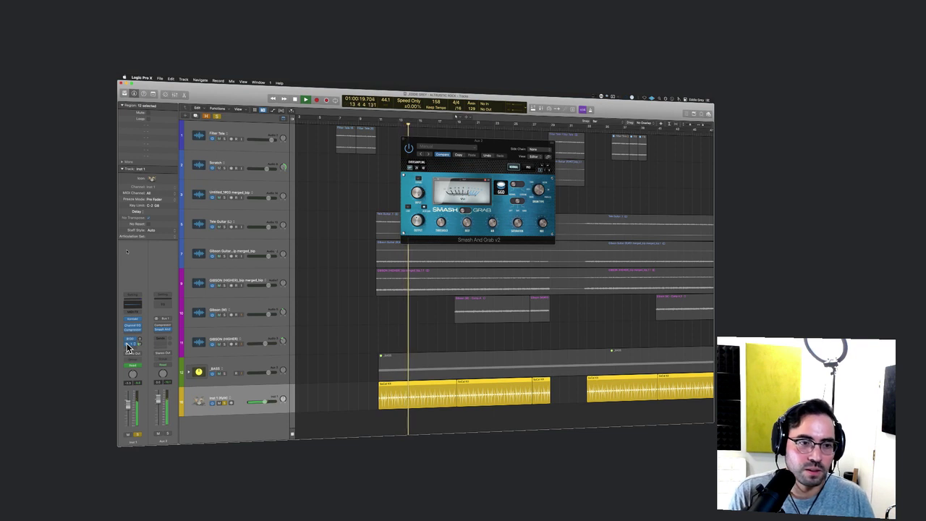
key(space)
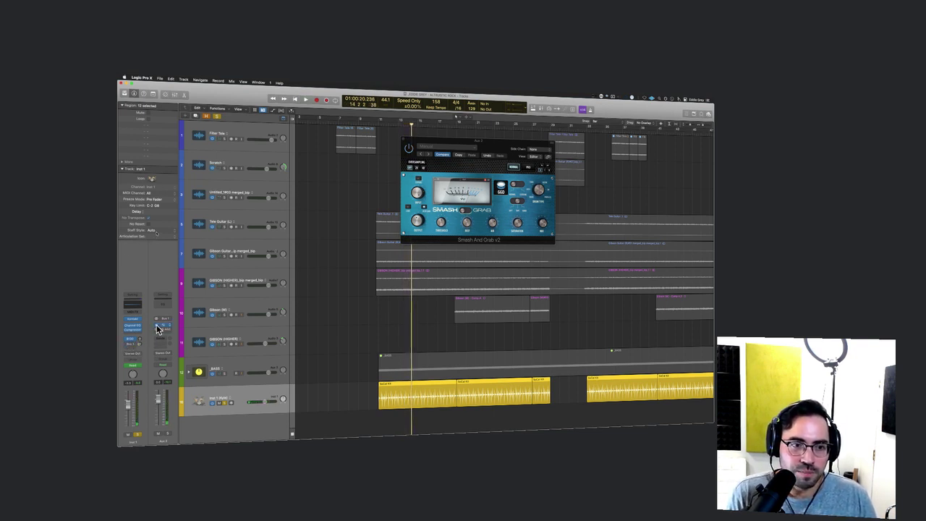
click(404, 142)
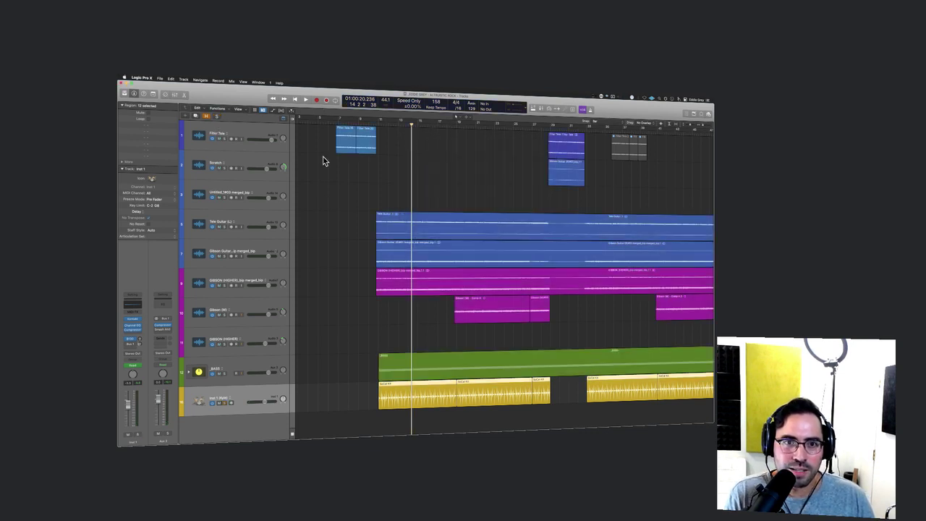
Step: Solo the Filter Tele track and select the three guitar regions to examine where they start relative to bar 11
click(337, 121)
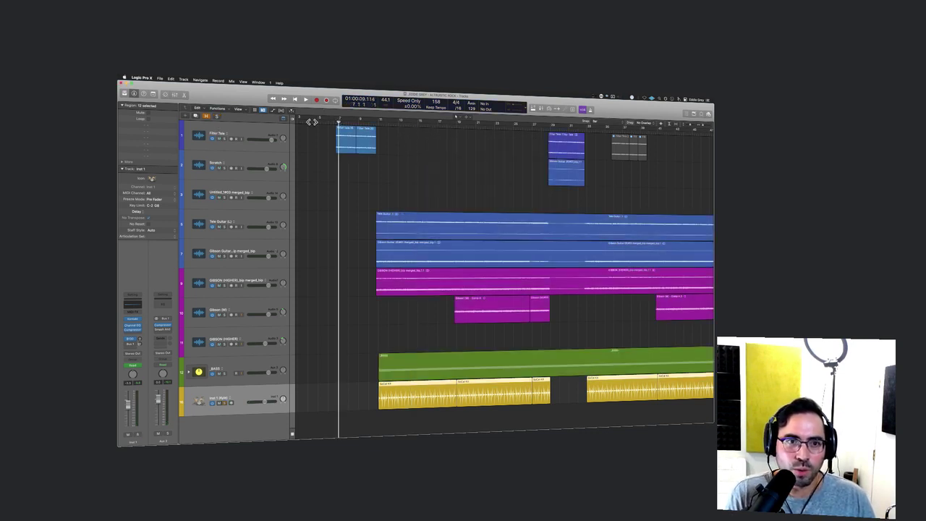
click(224, 139)
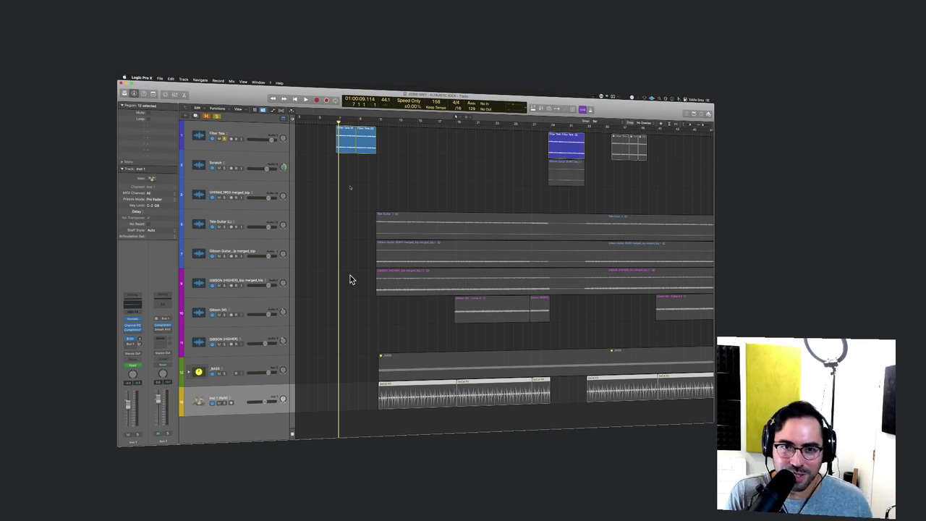
key(super+Right)
key(super+Right)
key(super+Right)
key(super+Right)
key(super+Right)
key(super+Right)
key(super+Right)
drag(325, 168, 377, 325)
drag(305, 190, 374, 337)
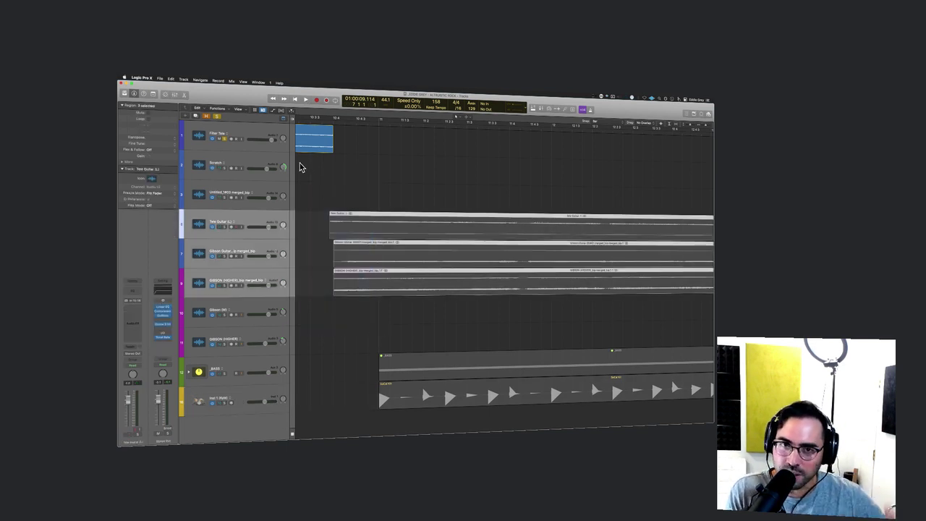
click(377, 123)
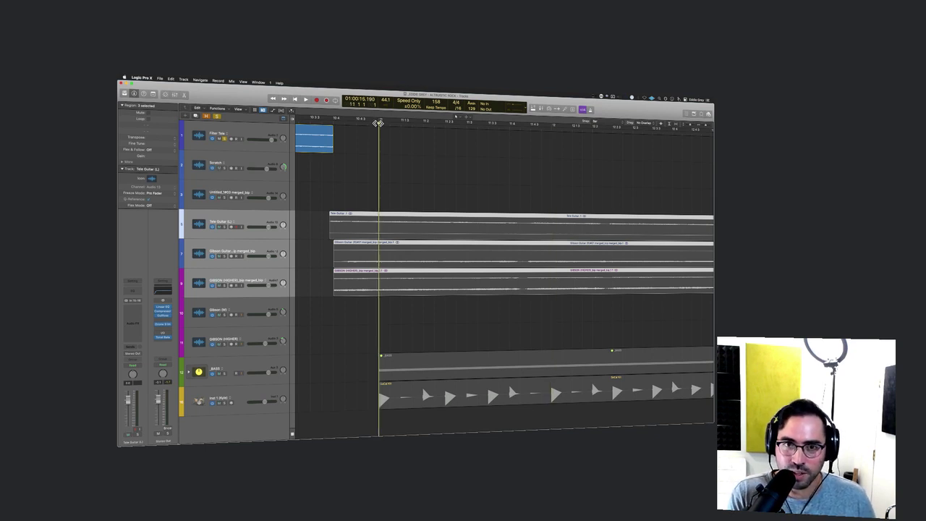
Step: Clear the solo and play the full mix from about bar 8
key(super+Left)
key(super+Left)
key(super+Left)
key(super+Left)
key(super+Left)
key(super+Left)
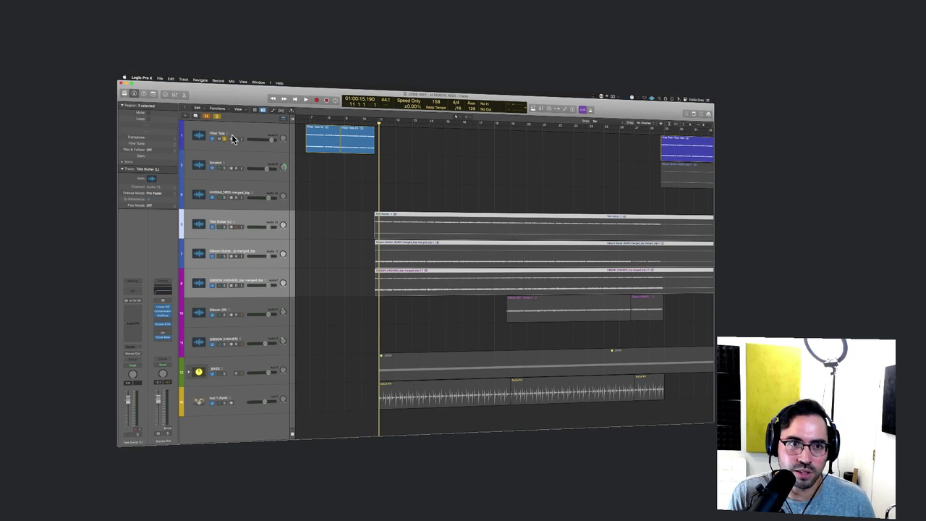
click(337, 123)
key(space)
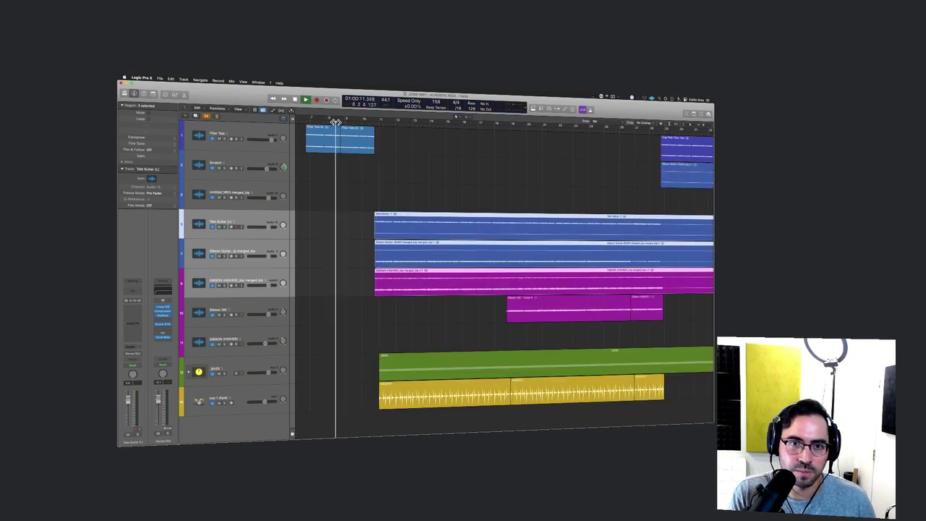
Step: Expand the _BASS stack to show its bass tracks and fit the whole arrangement in view during playback
key(super+Right)
key(super+Right)
key(super+Right)
key(super+Right)
key(super+Right)
key(super+Right)
key(super+Right)
key(super+Right)
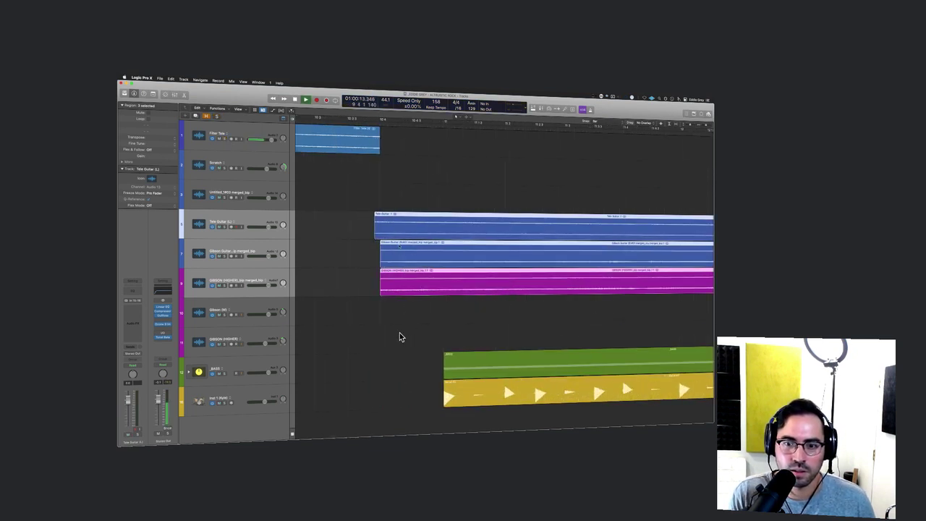
click(189, 371)
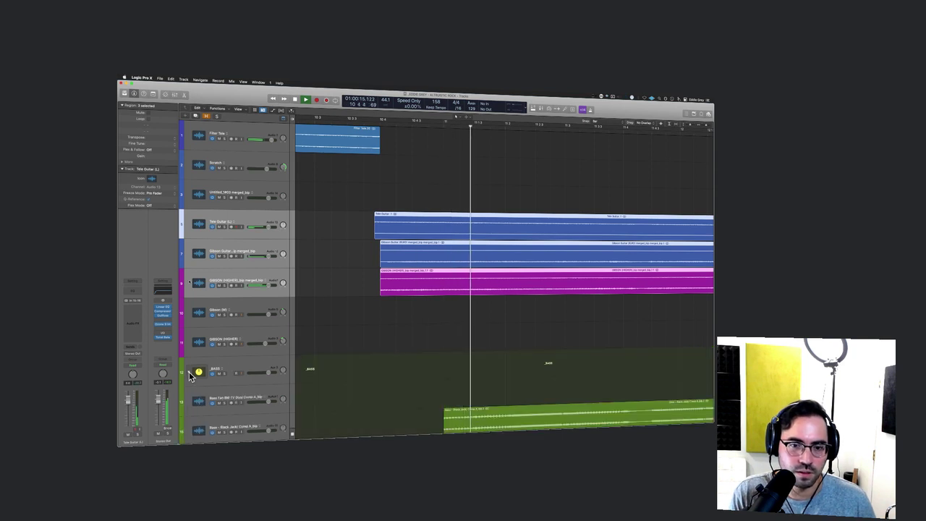
click(500, 348)
key(z)
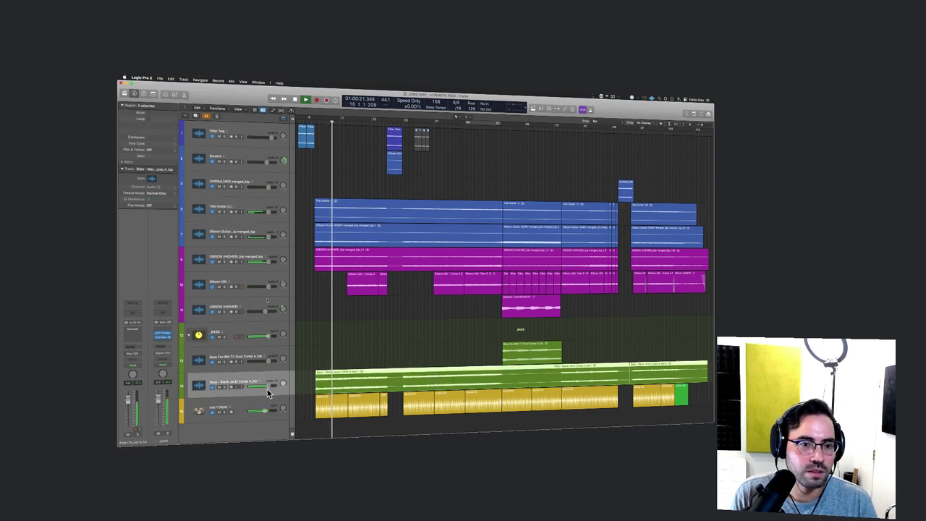
Step: Adjust the drum track's Bus 1 send level while the full mix plays, and stop playback
click(242, 409)
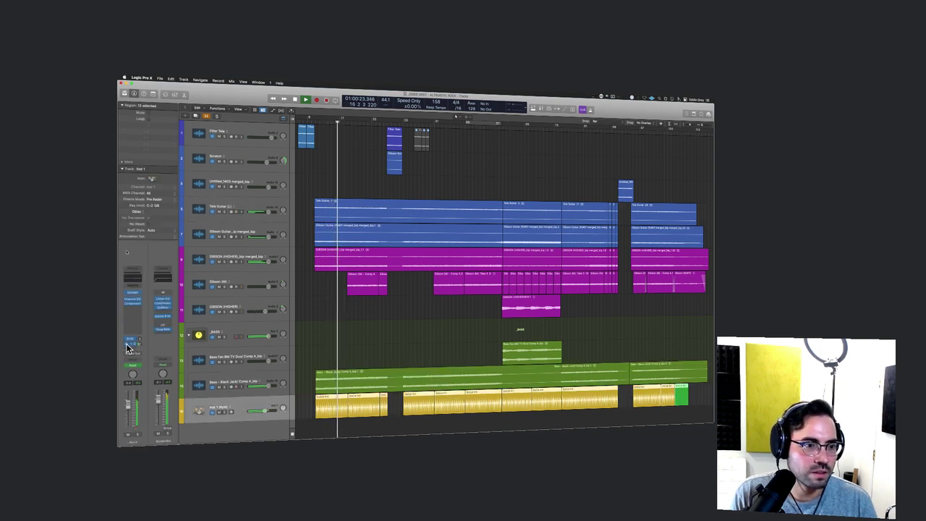
drag(140, 344, 140, 354)
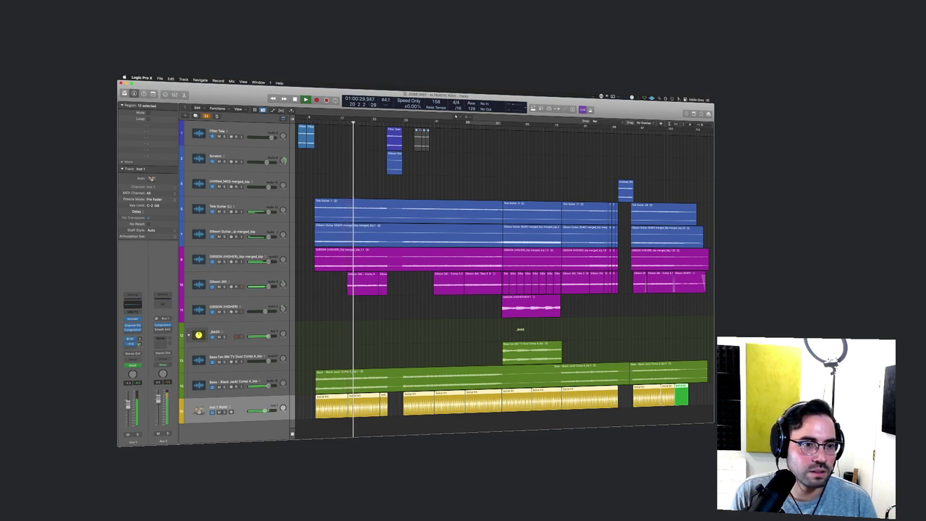
click(338, 340)
key(space)
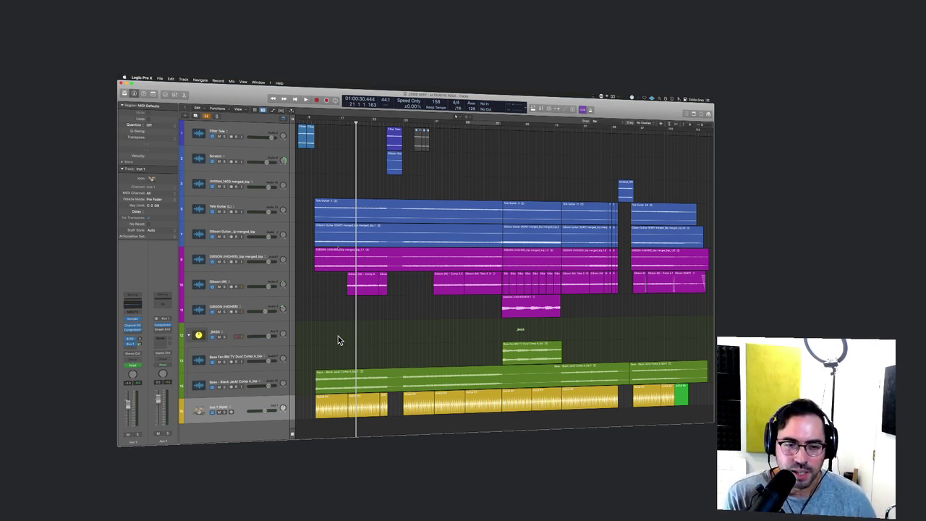
Step: Select the first guitar regions and switch the display through Live Loops only, both grids, and back to Tracks only
click(251, 406)
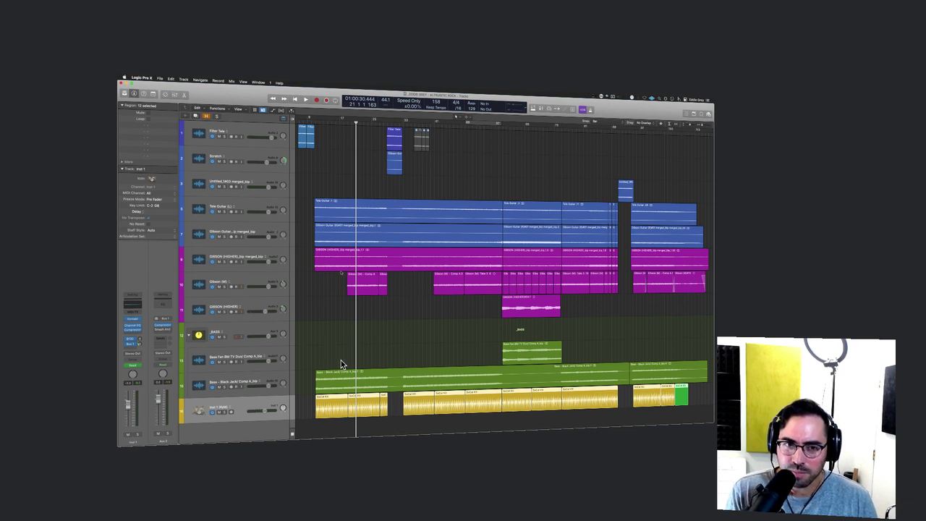
drag(309, 196, 394, 314)
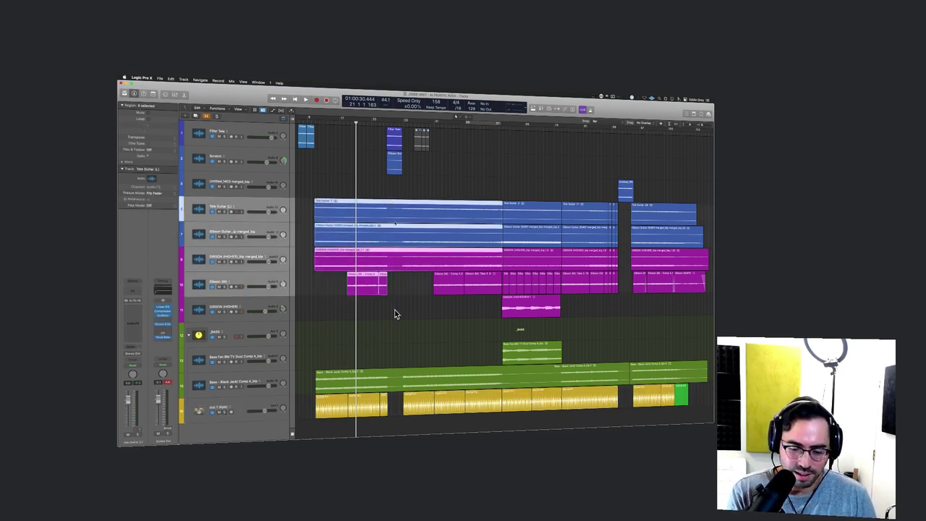
key(alt+v)
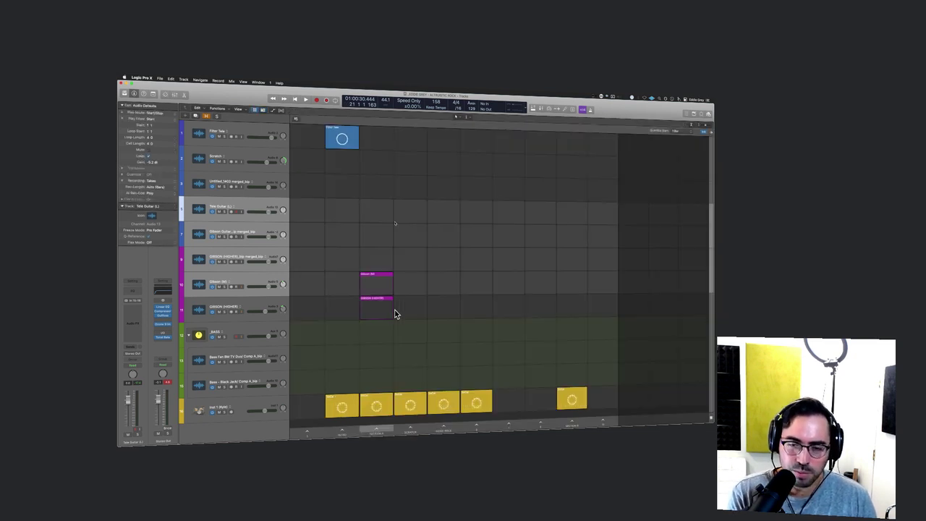
key(alt+v)
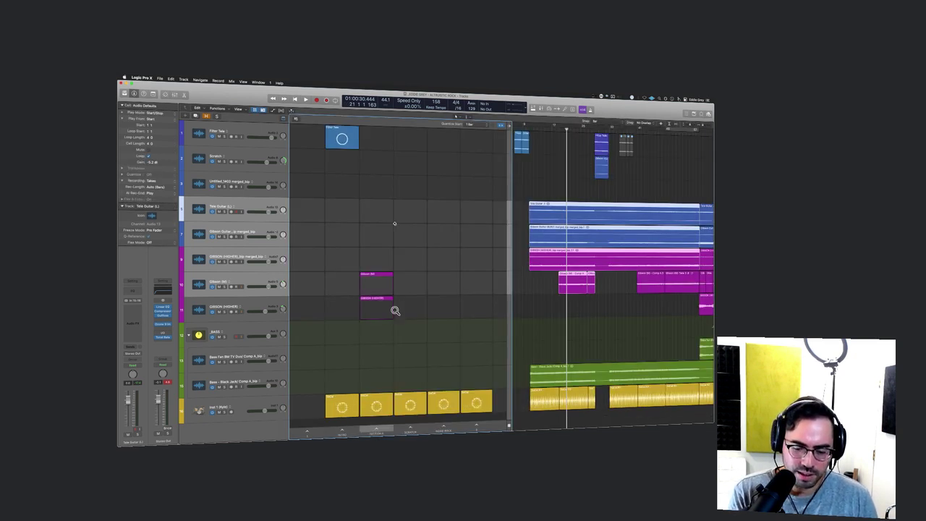
key(alt+v)
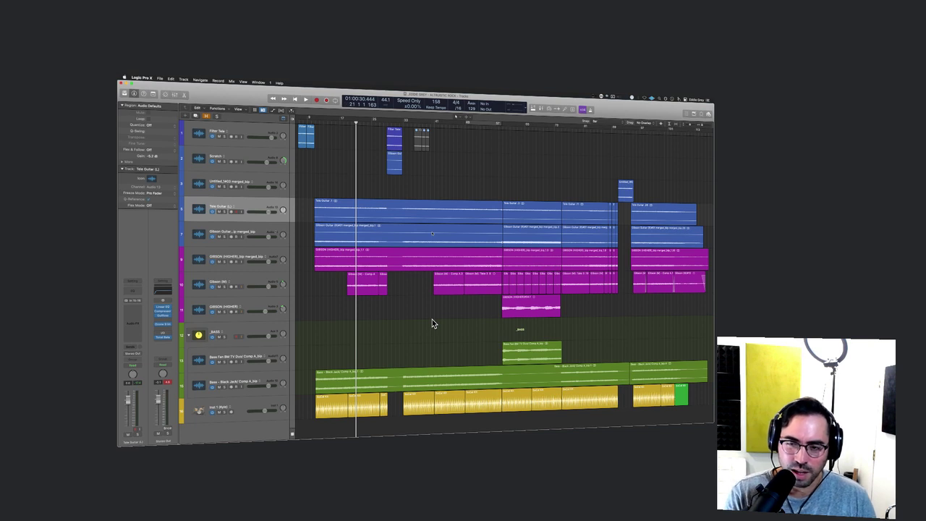
Step: Solo the Tele Guitar (L) and Gibson Guitar tracks together and play them from about bar 59
click(492, 188)
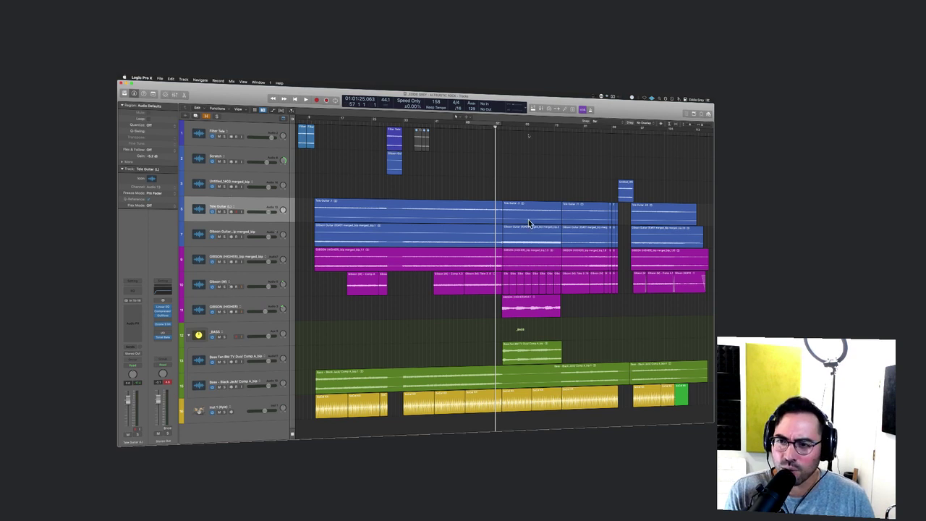
drag(224, 211, 225, 236)
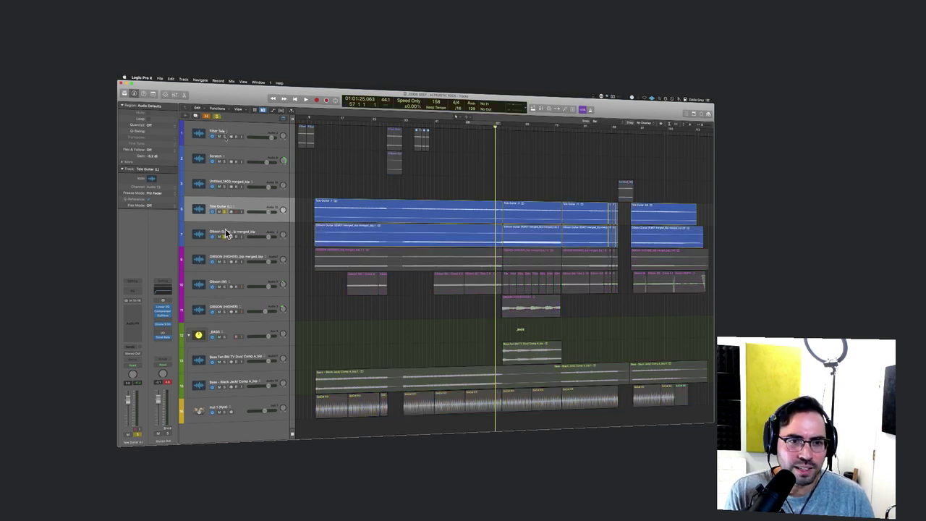
click(504, 196)
key(space)
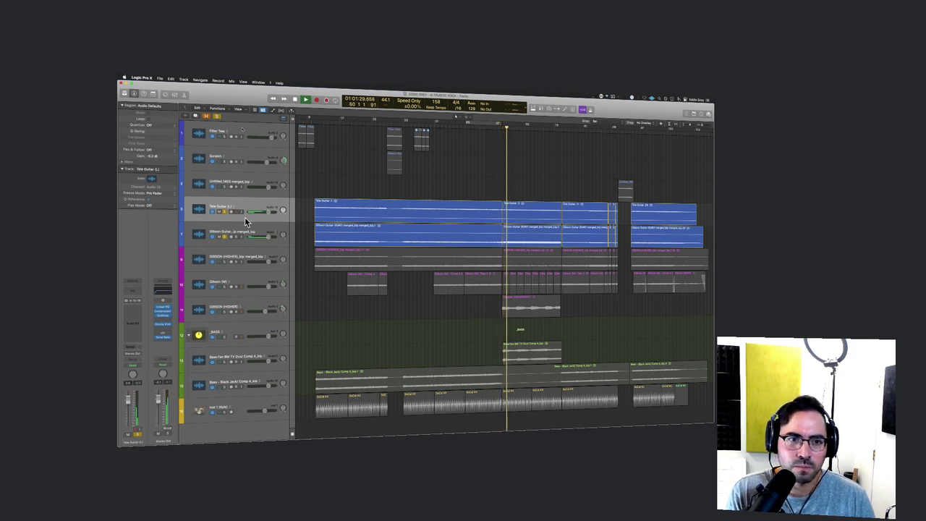
Step: Audition the Tele Guitar (L), Gibson Guitar and GIBSON (HIGHER) tracks one at a time in solo
click(224, 236)
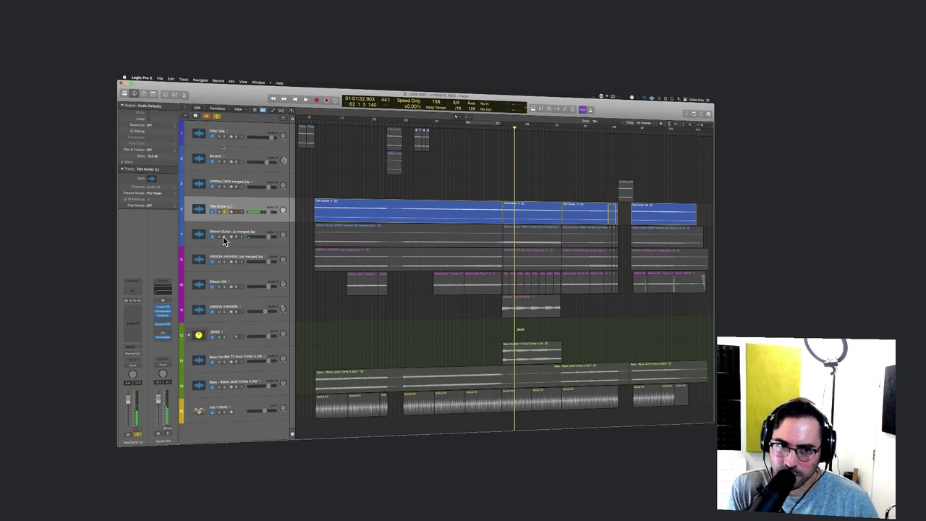
click(224, 211)
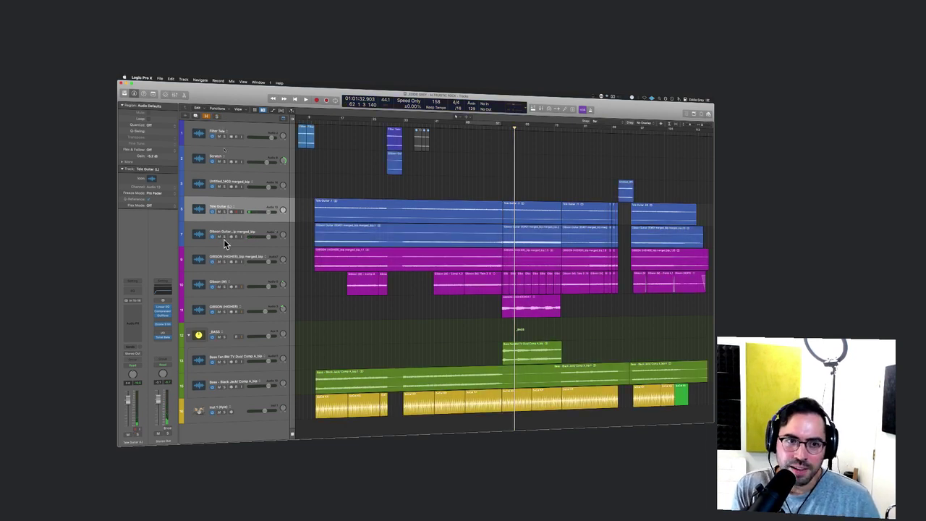
click(224, 237)
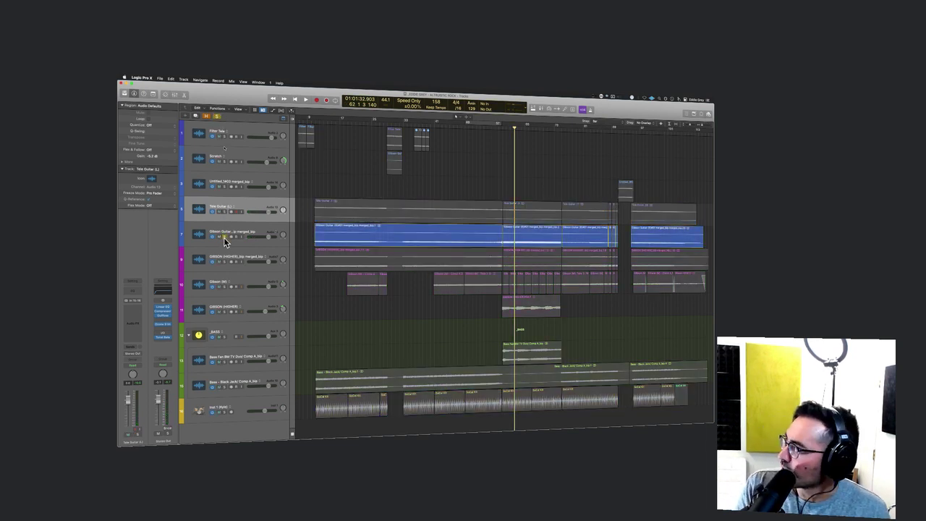
key(space)
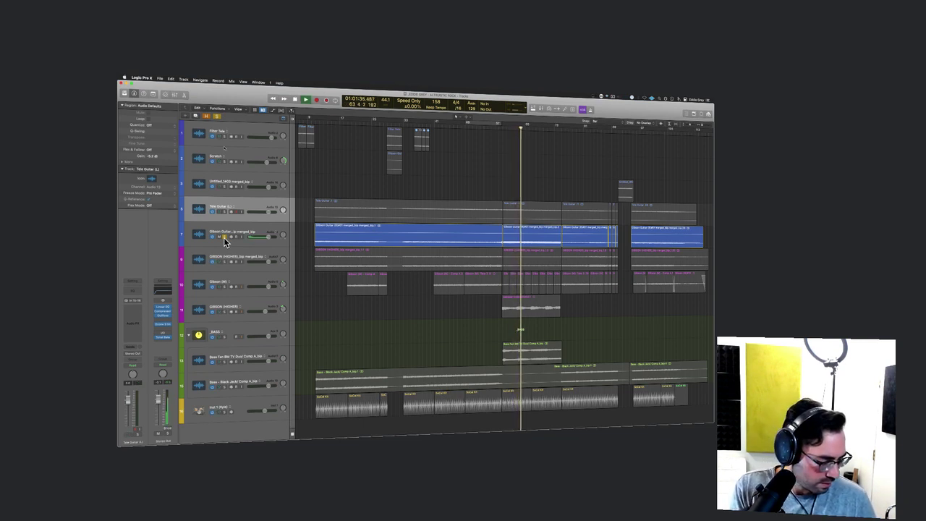
key(space)
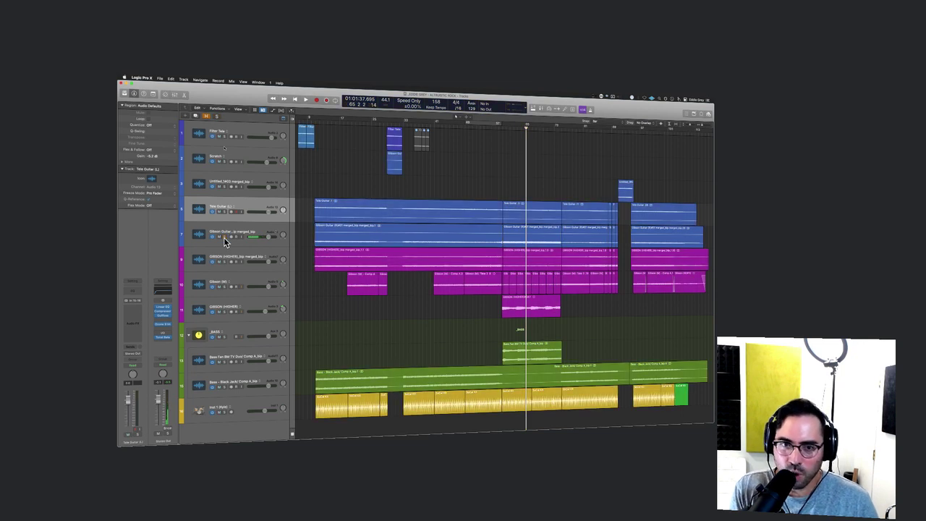
click(225, 264)
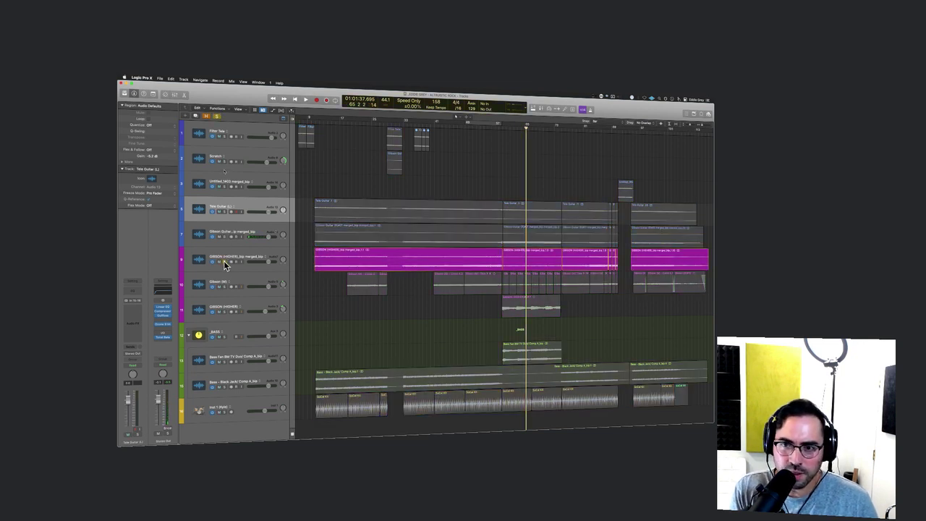
key(space)
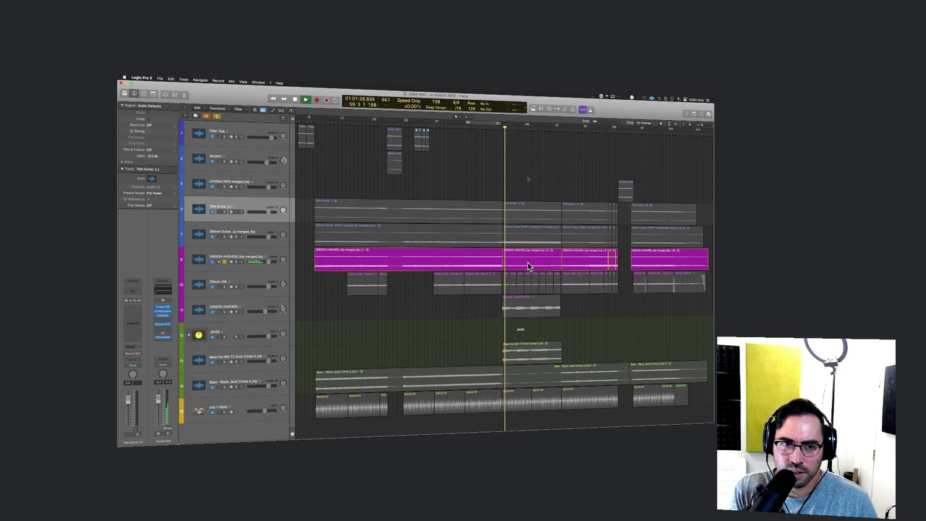
Step: Unsolo the GIBSON (HIGHER) track and play the full mix from about bar 60 to bar 76
key(space)
click(224, 263)
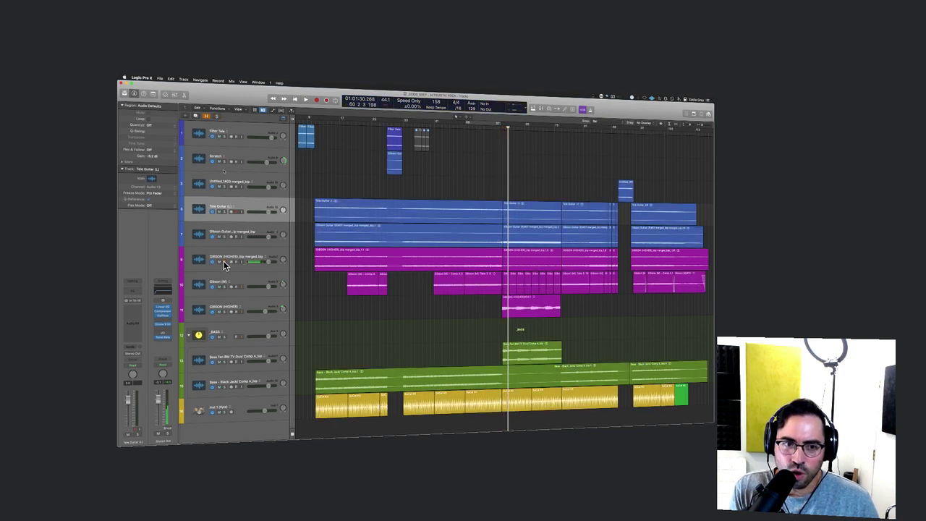
key(space)
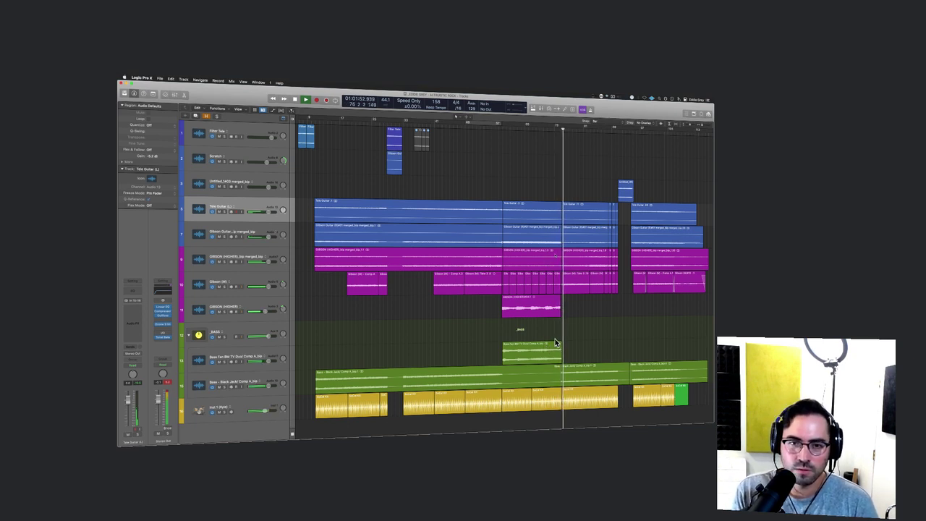
key(space)
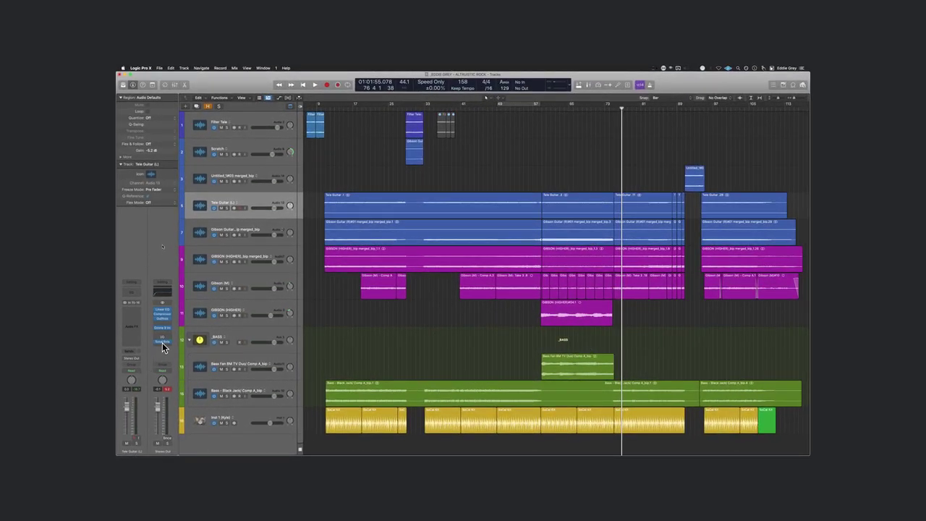
Step: Open Tonal Balance Control 2 on the Stereo Out and browse the reference music up to Foo Fighters - Hard Rock.m4a, cancelling without creating a target
click(162, 339)
drag(479, 151, 468, 179)
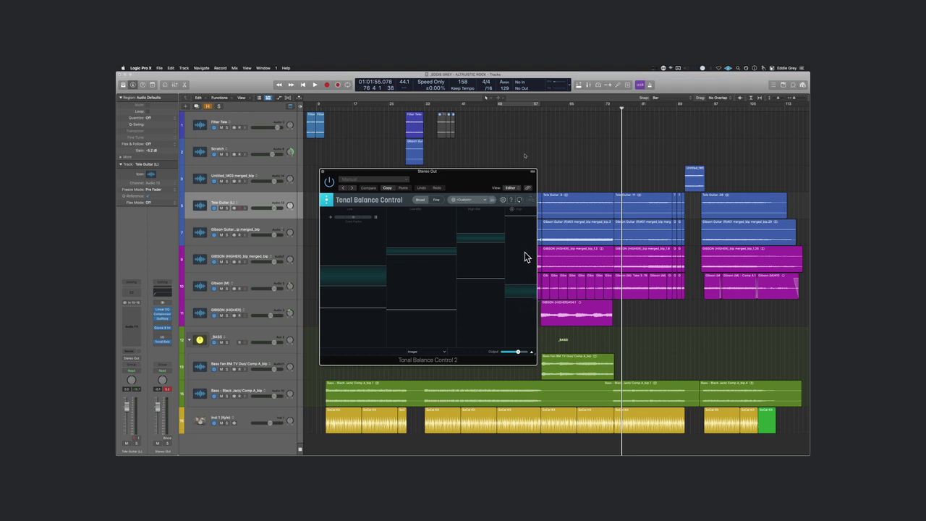
click(491, 199)
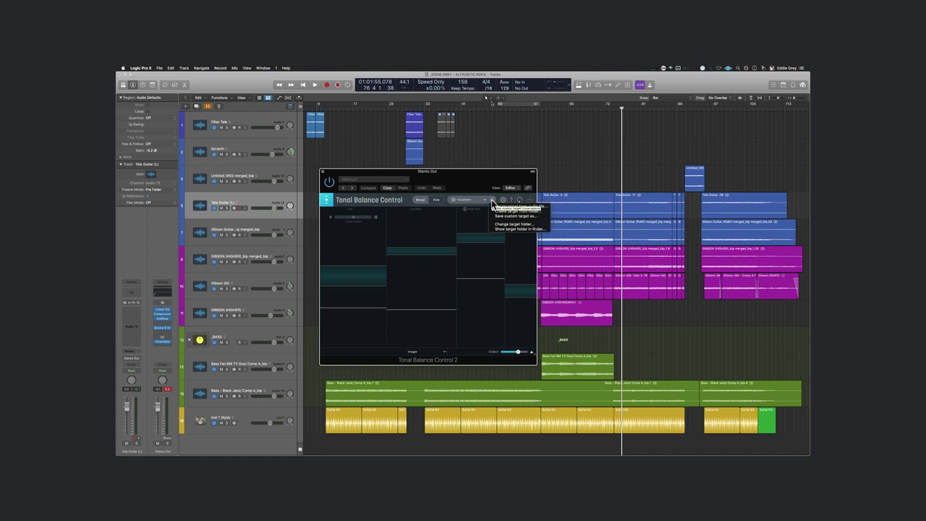
click(532, 211)
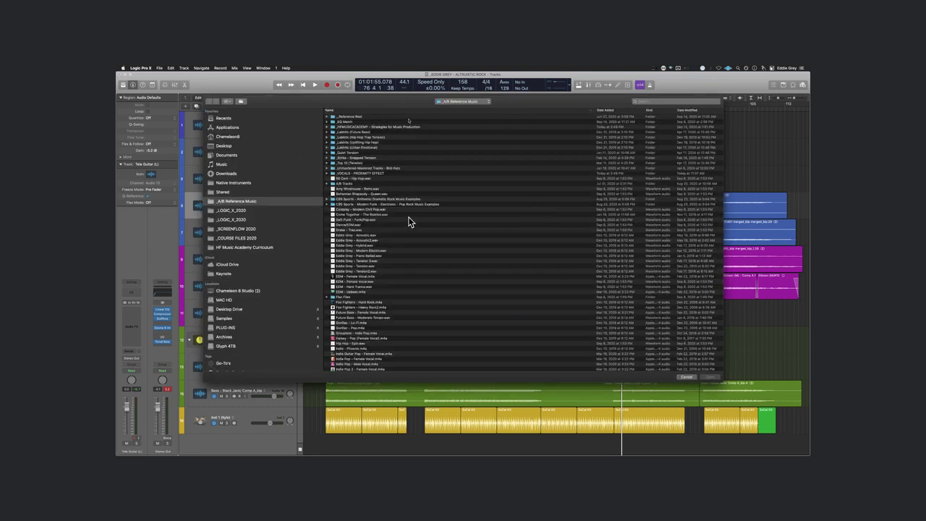
click(388, 307)
click(384, 301)
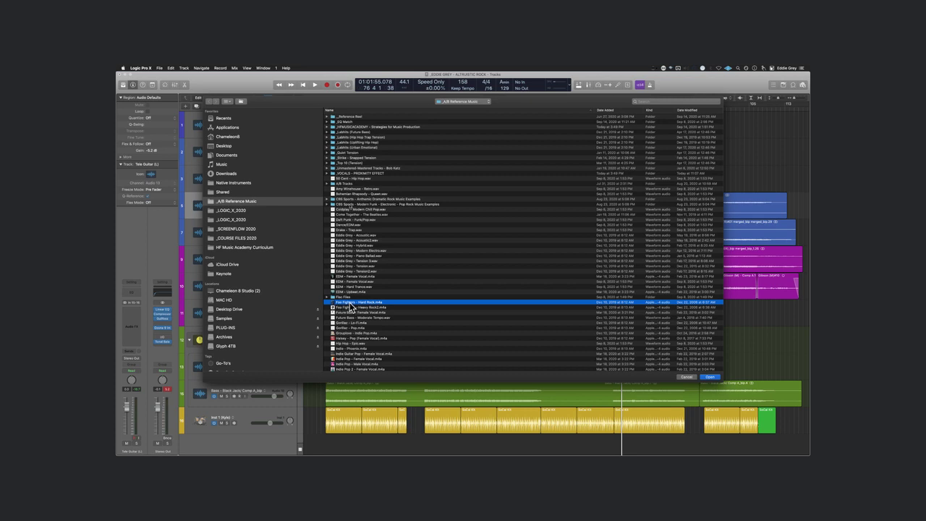
click(685, 377)
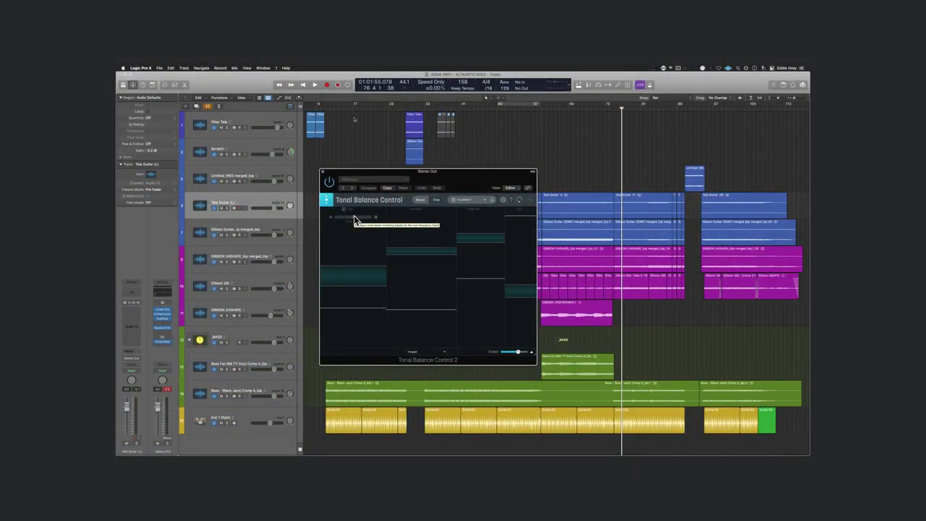
Step: Choose the "Left = Too Dynamic/Right = Too Compressed" preset for Tonal Balance Control and move its window higher over the arrangement
click(391, 183)
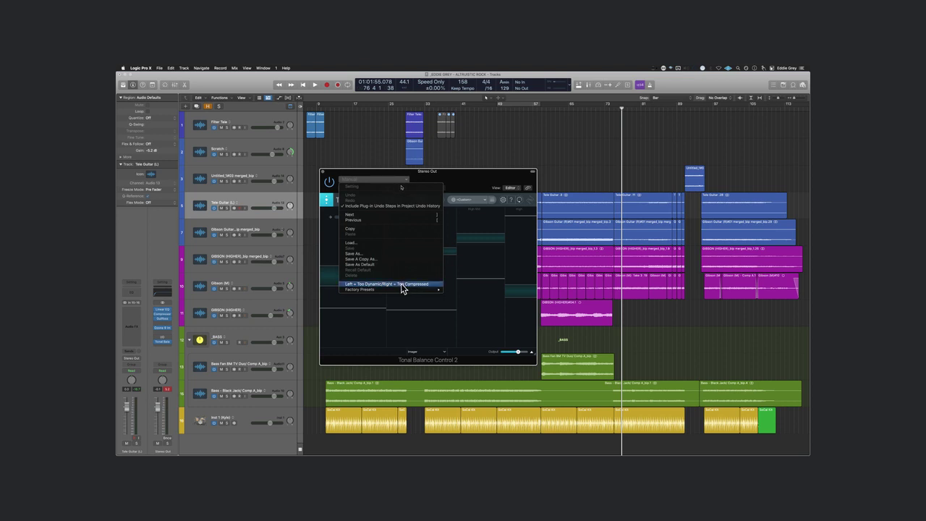
click(403, 286)
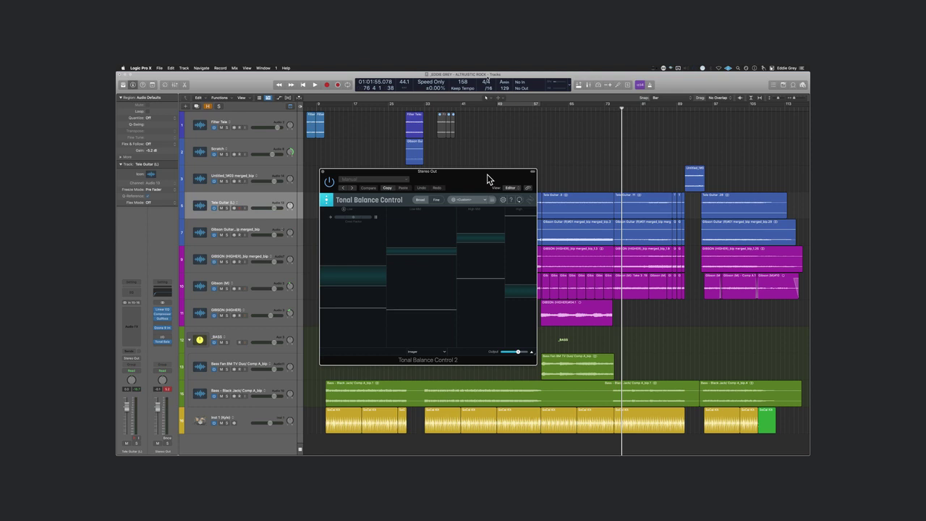
drag(467, 181, 452, 153)
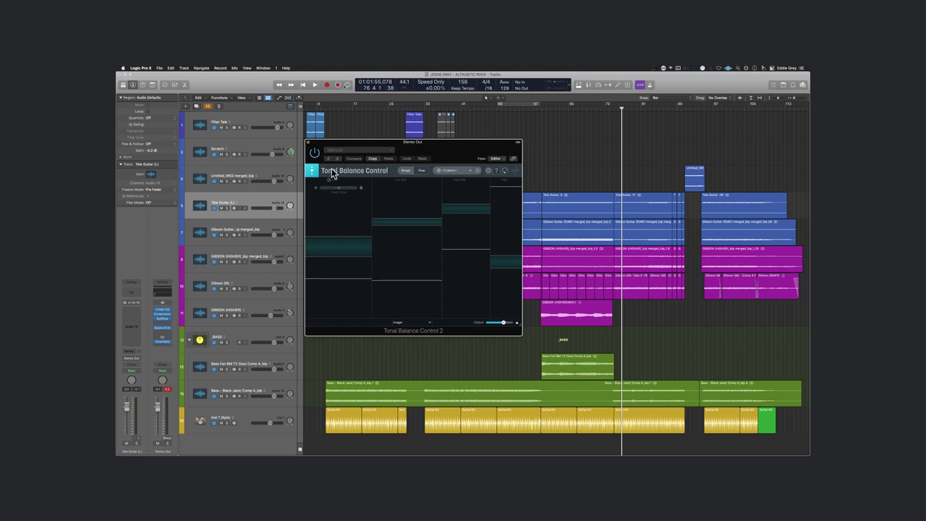
Step: Turn on Cycle for the section starting around bar 49 and play it with Tonal Balance Control in the Fine view
key(c)
key(space)
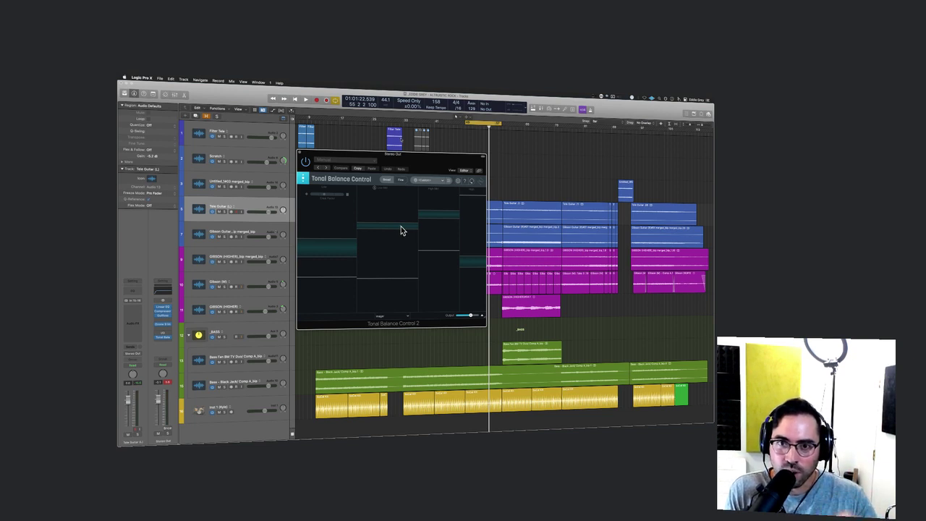
click(402, 181)
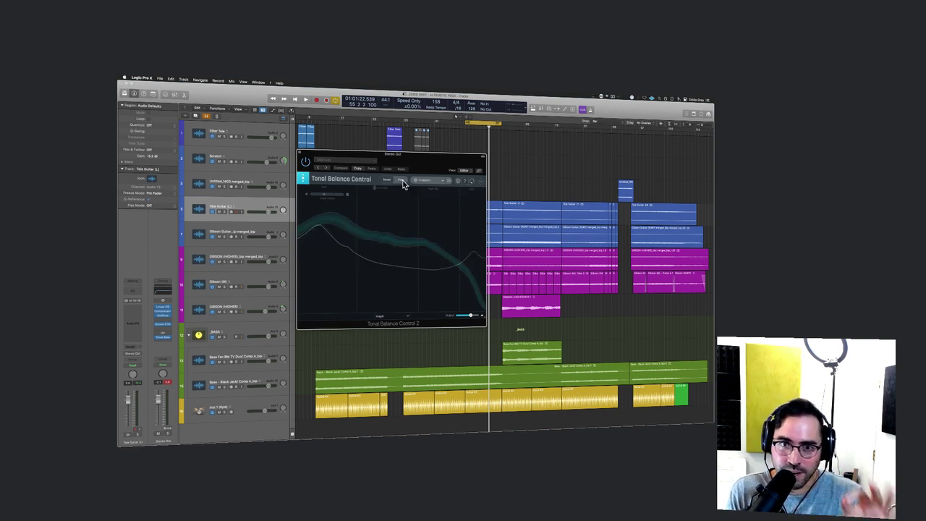
key(space)
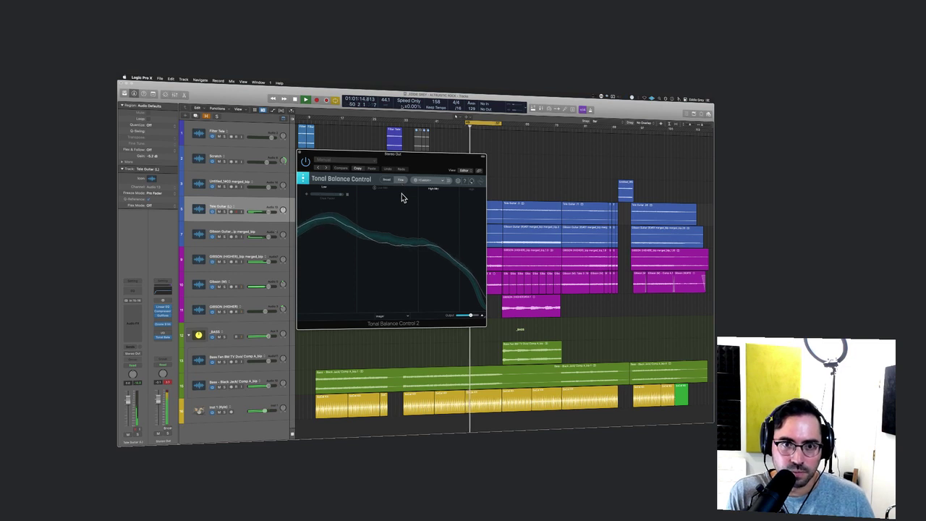
key(space)
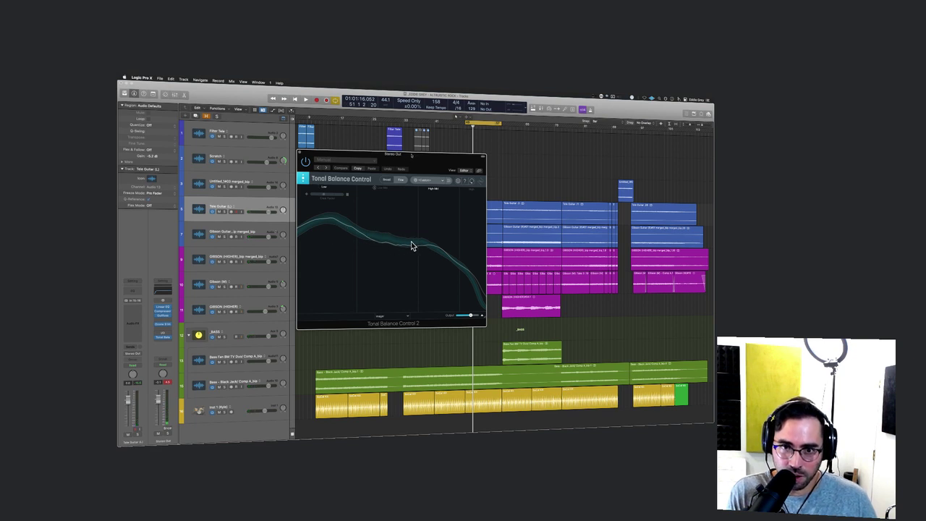
Step: Switch Tonal Balance Control to the Broad view and play the cycled section to check the frequency bands
click(390, 179)
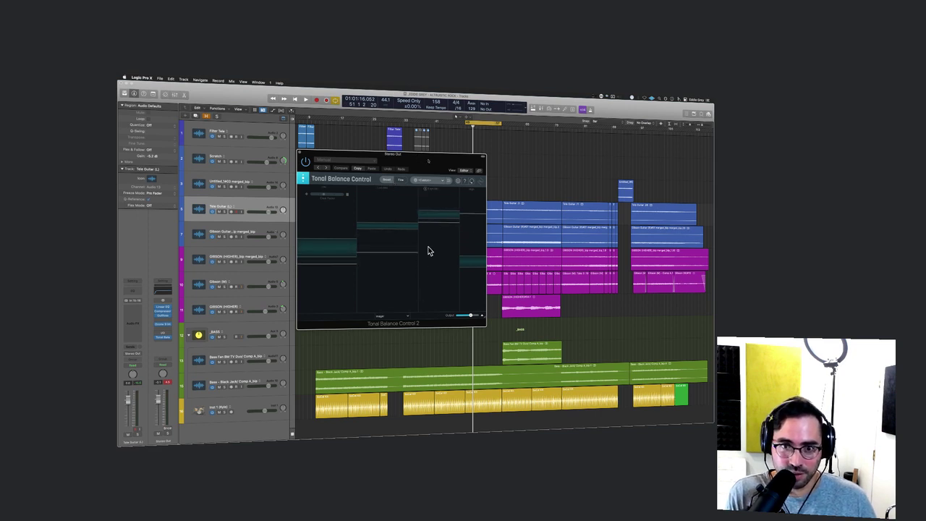
key(space)
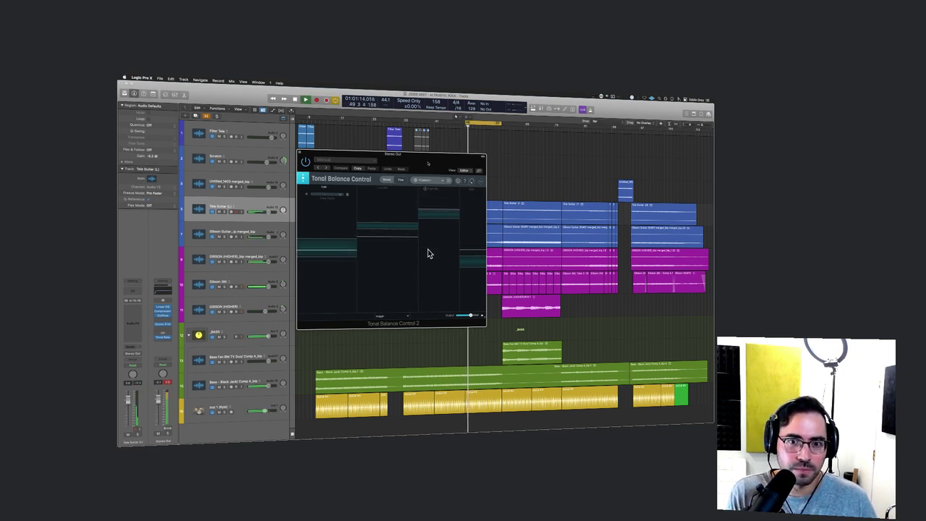
key(space)
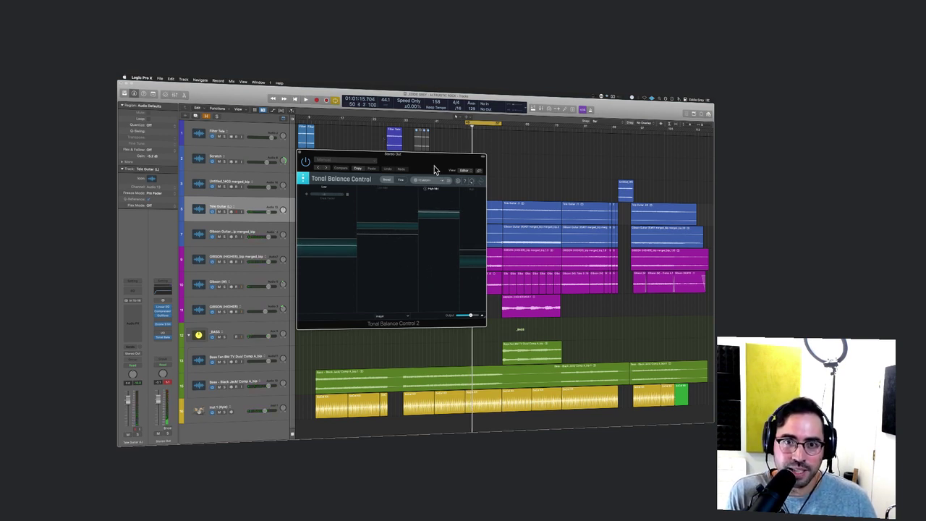
click(164, 326)
scroll(179, 354, down, 10)
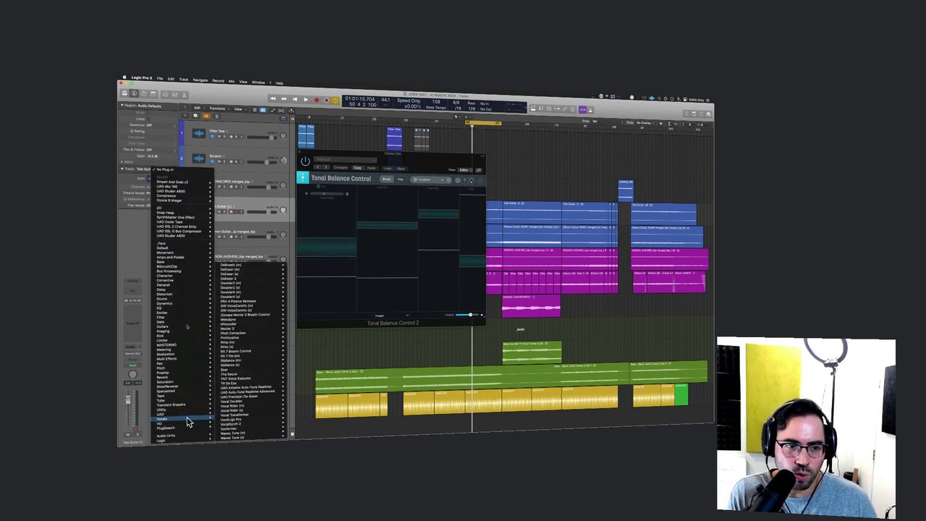
mouse_move(192, 314)
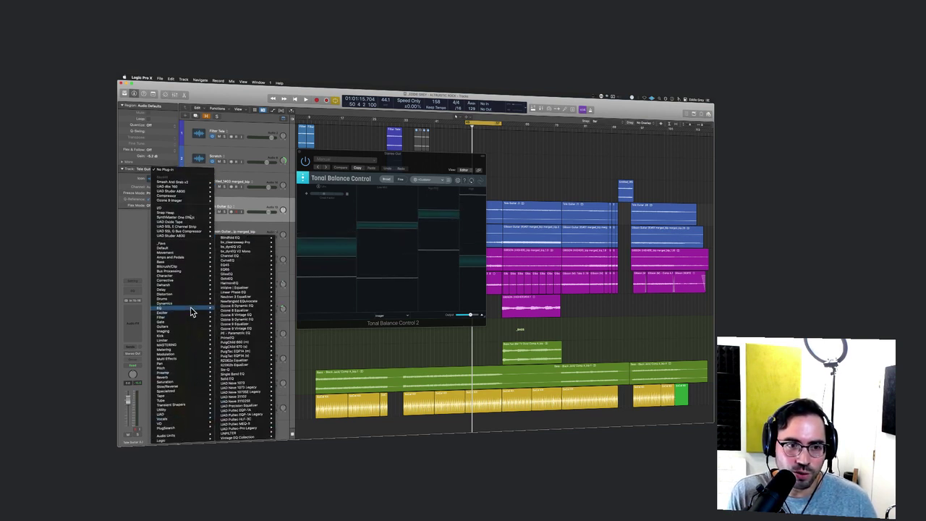
mouse_move(247, 302)
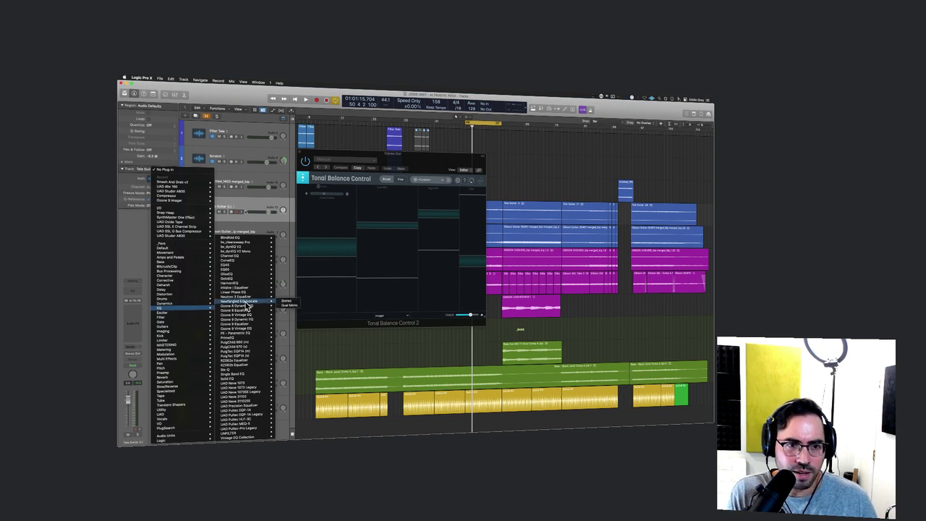
mouse_move(186, 345)
mouse_move(258, 336)
mouse_move(258, 199)
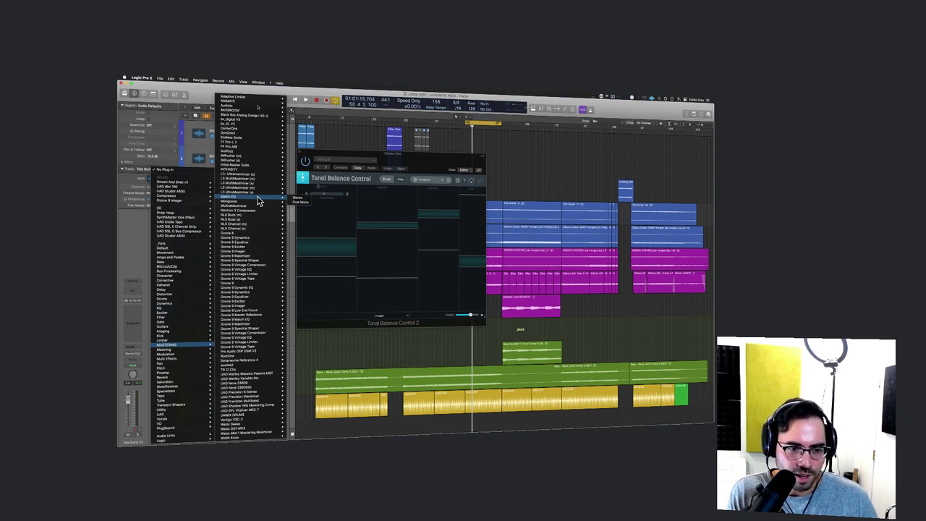
mouse_move(249, 383)
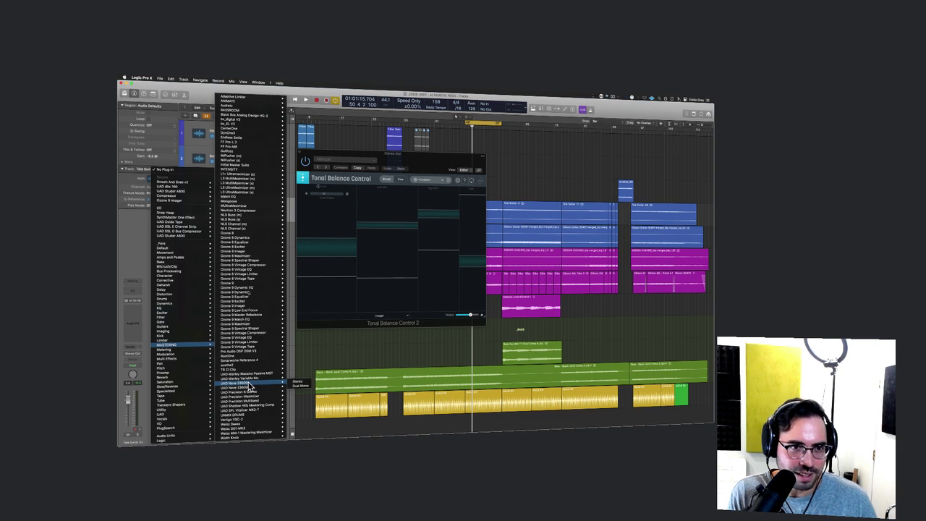
click(131, 324)
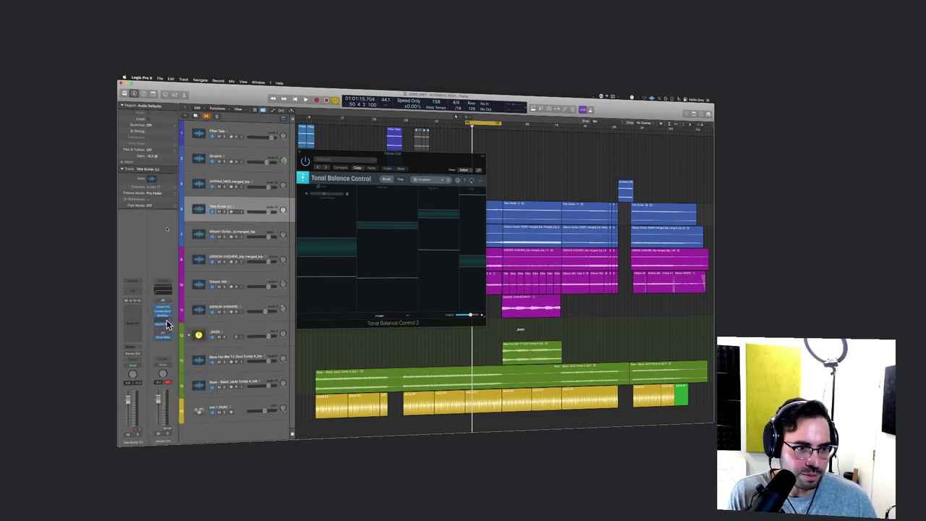
Step: Search the plug-ins for "maag", insert Maag EQ4 on the Stereo Out, and place its window beside Tonal Balance Control
click(167, 323)
text(maag)
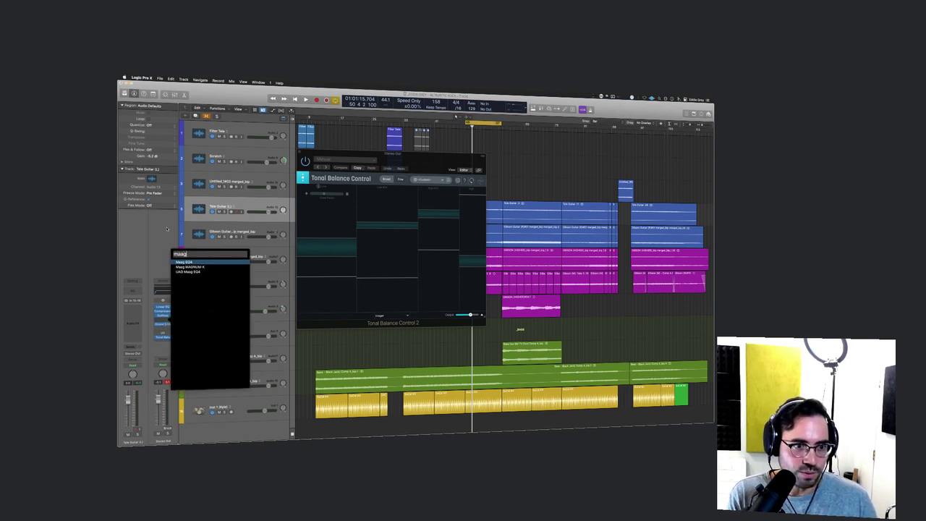
key(Escape)
click(167, 323)
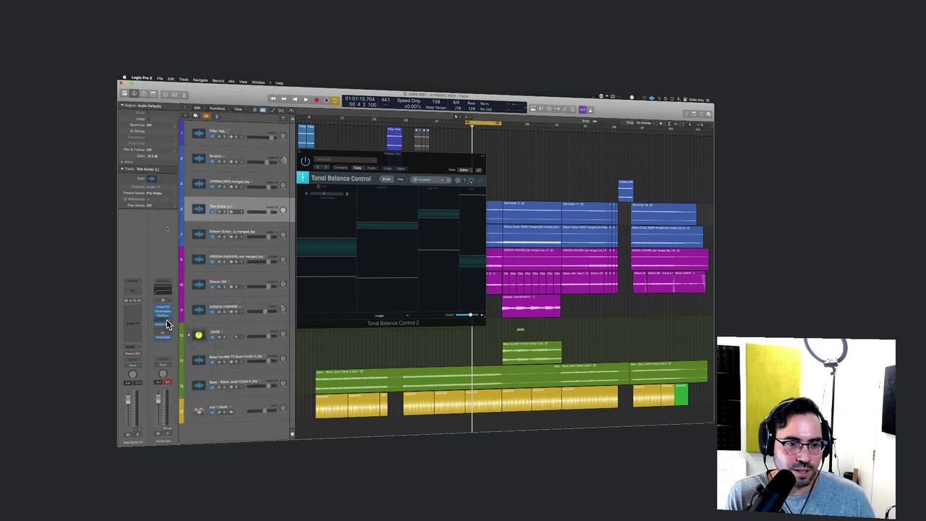
drag(424, 156, 380, 154)
drag(510, 191, 484, 157)
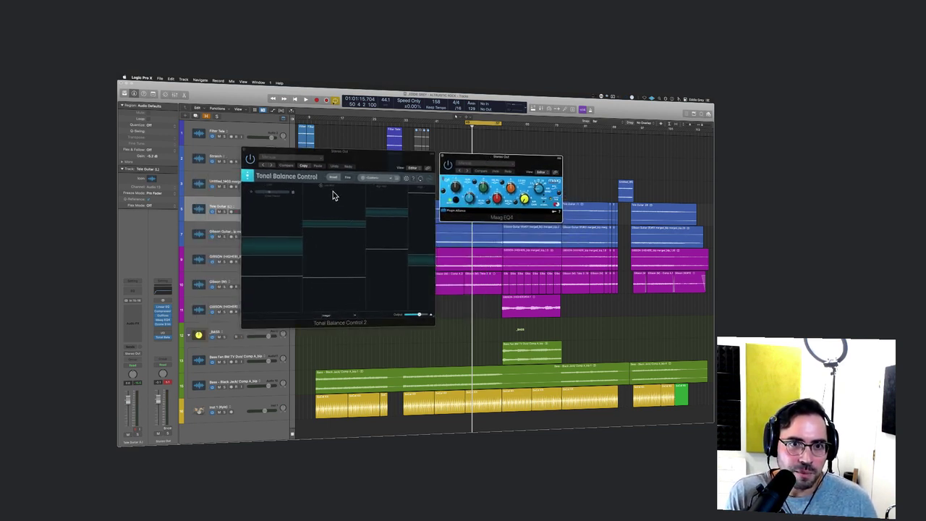
Step: Adjust the red band knob of the Maag EQ4 and play the cycled section against Tonal Balance Control's Broad view
click(347, 178)
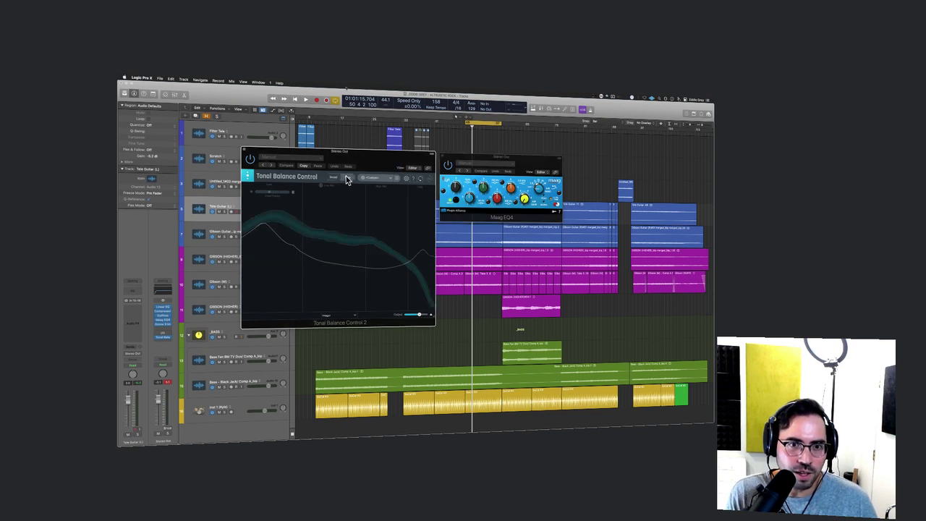
click(335, 178)
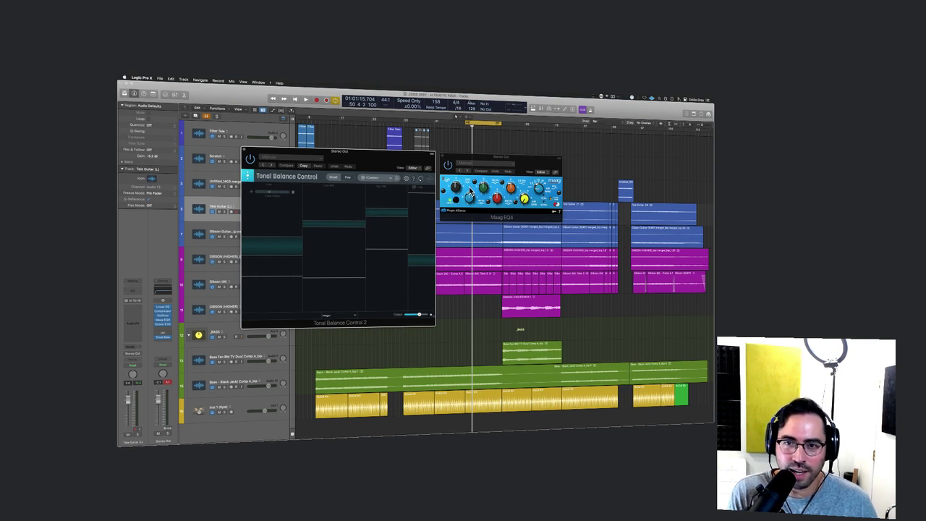
drag(525, 165, 534, 190)
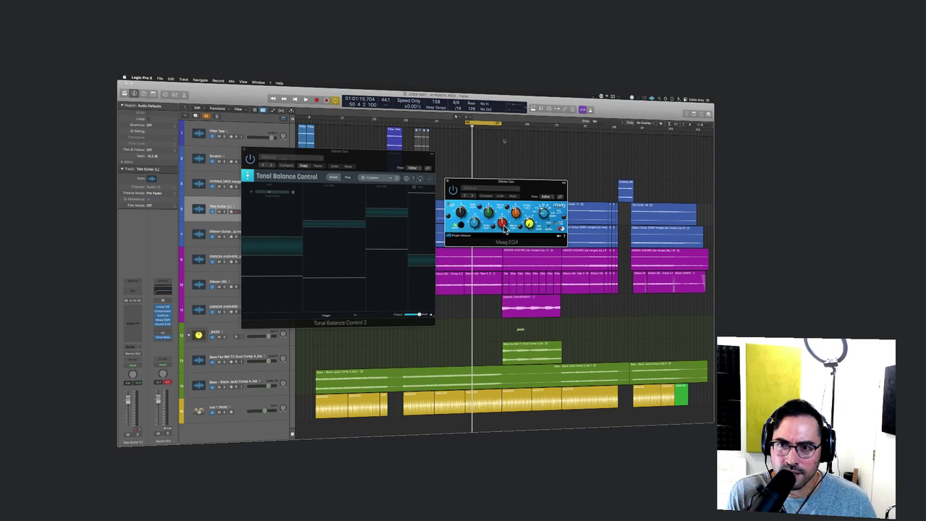
mouse_move(502, 223)
mouse_down()
mouse_move(504, 200)
mouse_move(505, 227)
mouse_up()
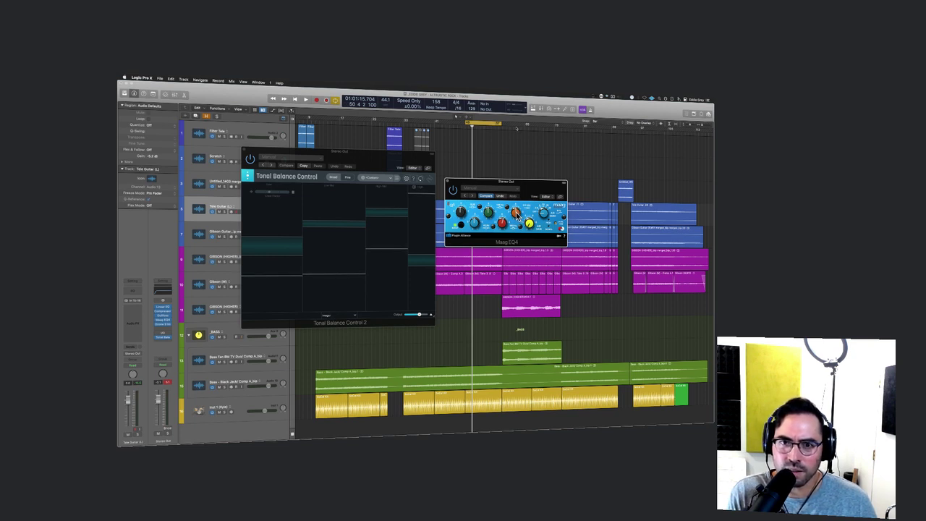
key(space)
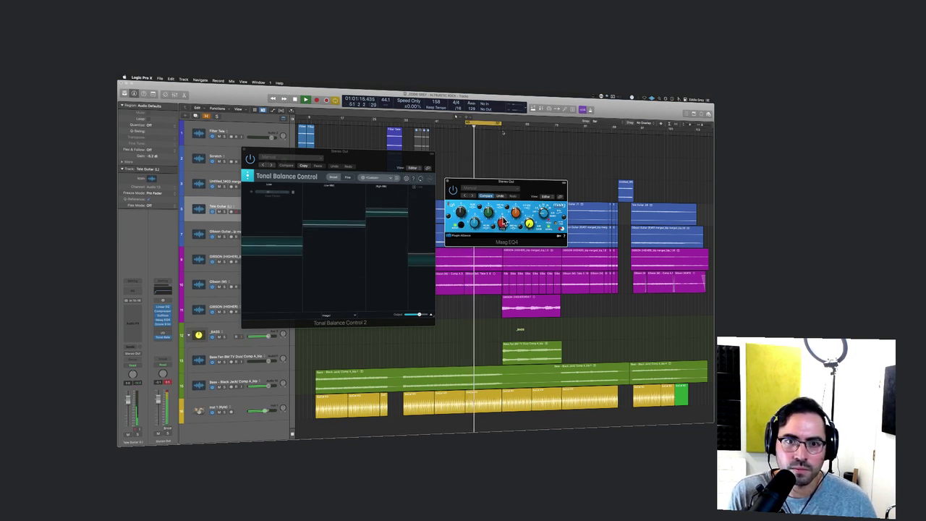
key(space)
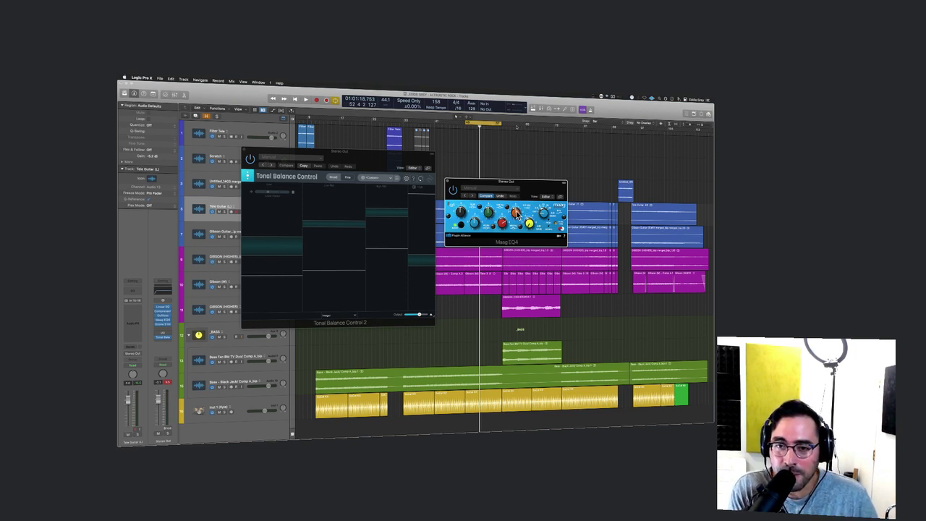
key(space)
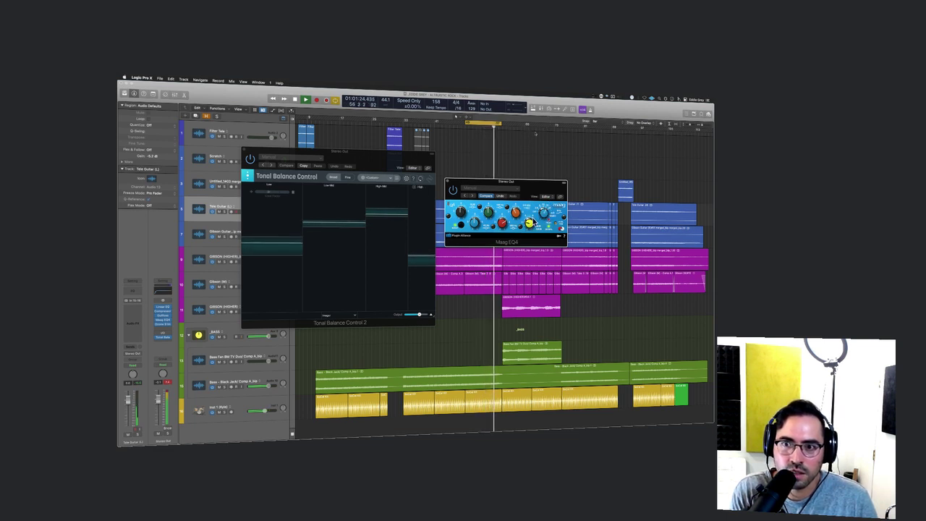
key(space)
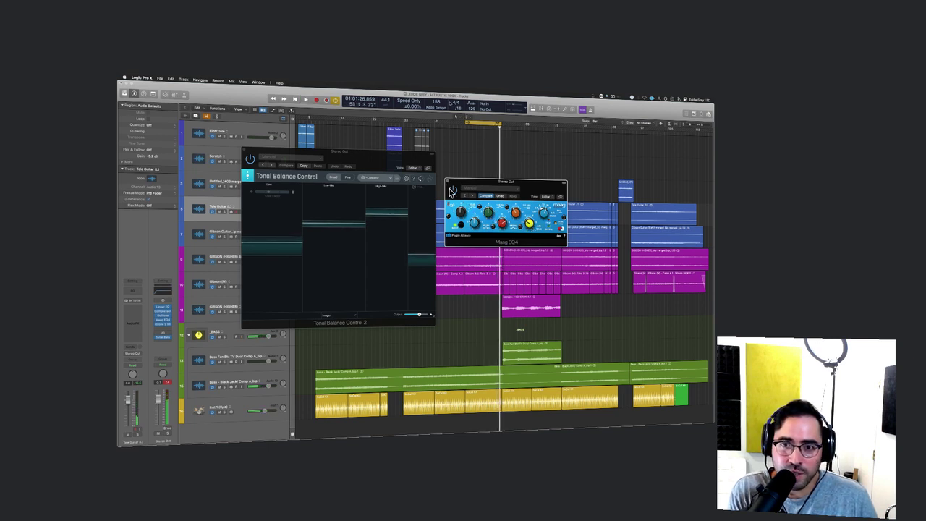
Step: Stop playback, close the Maag EQ4 and Tonal Balance Control windows, and turn off Cycle
key(space)
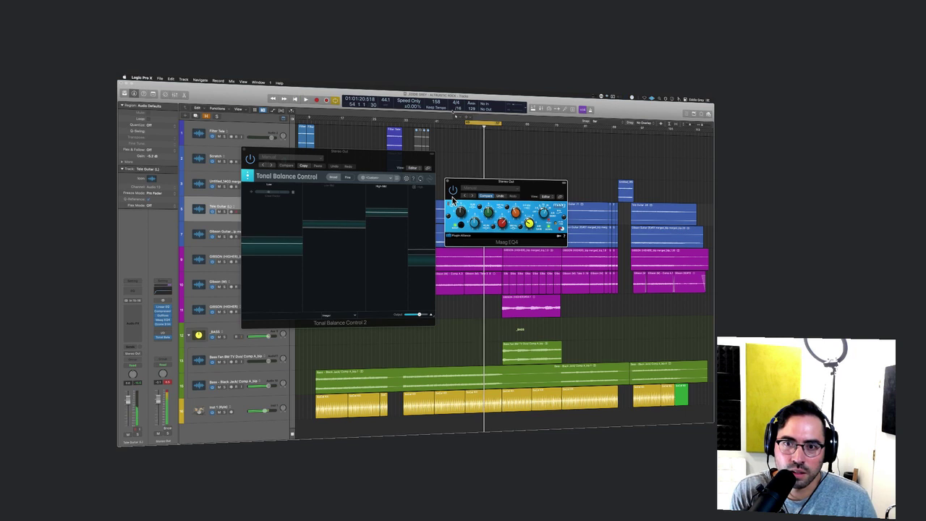
click(448, 182)
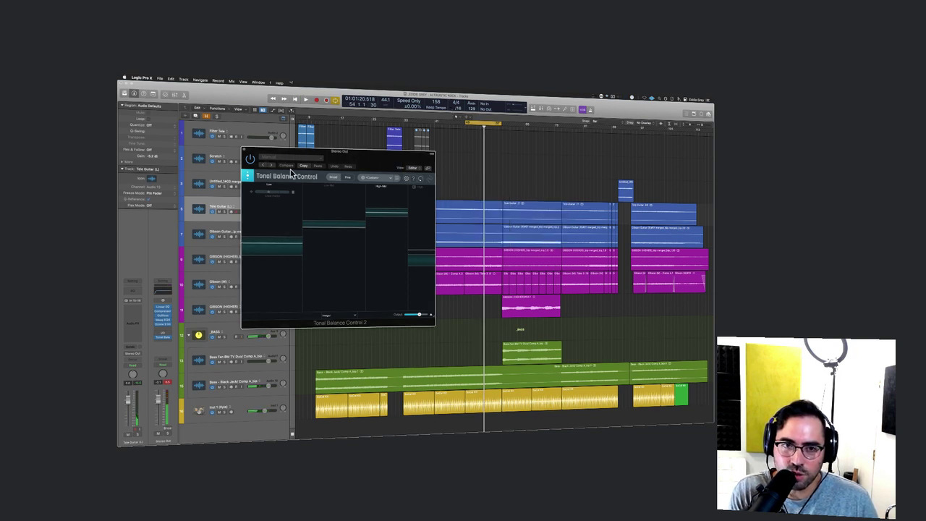
drag(246, 156, 263, 153)
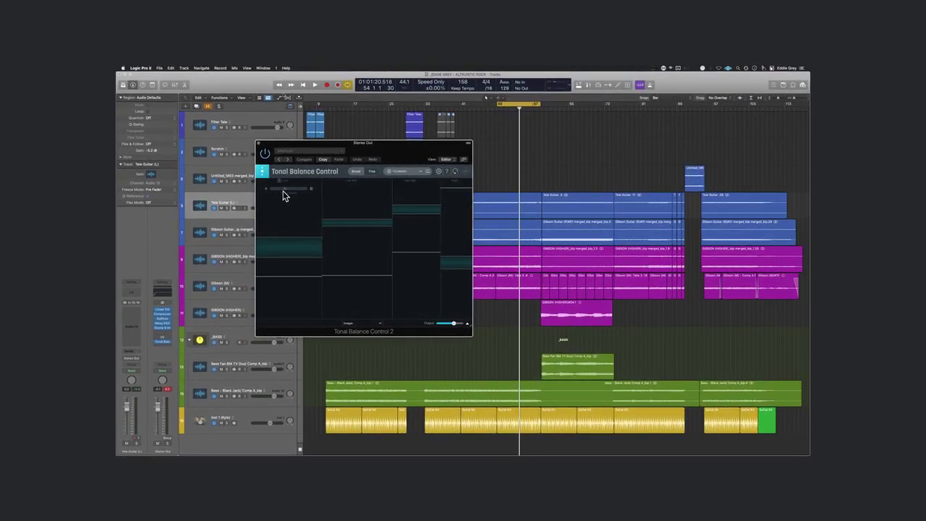
click(258, 144)
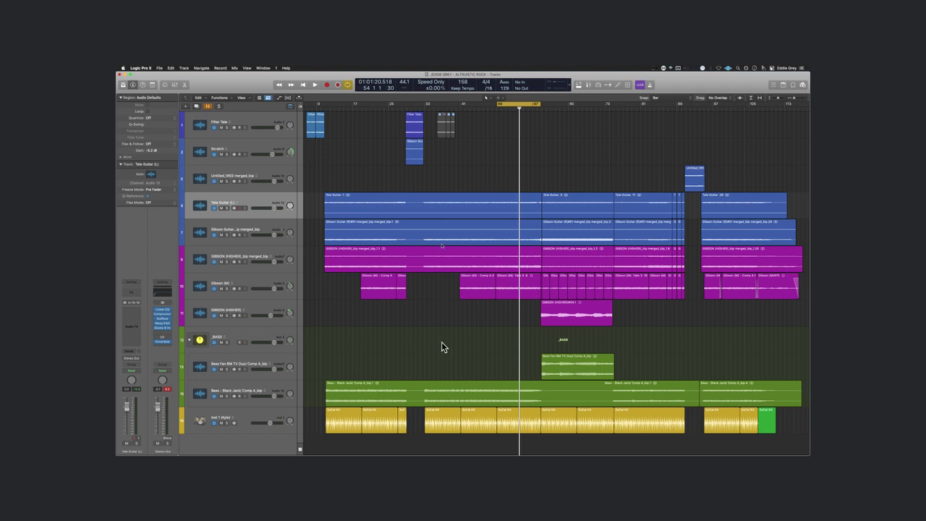
key(c)
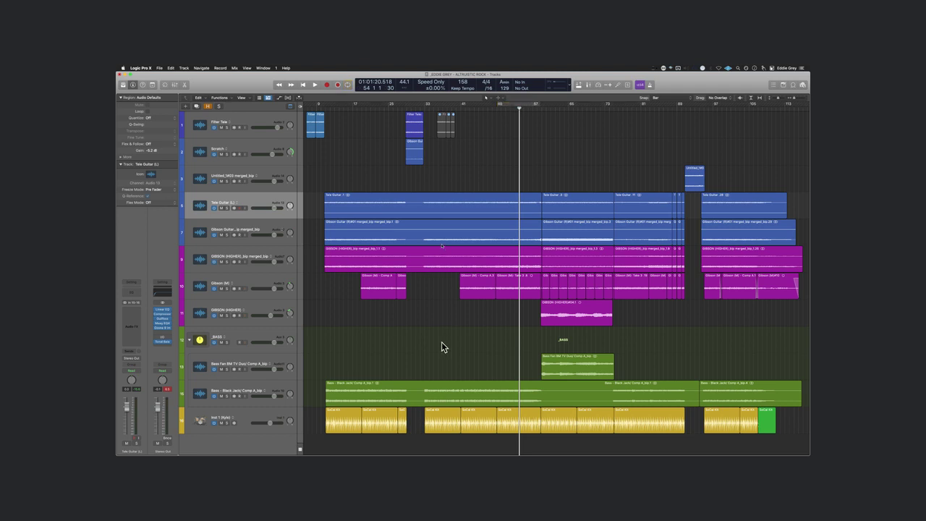
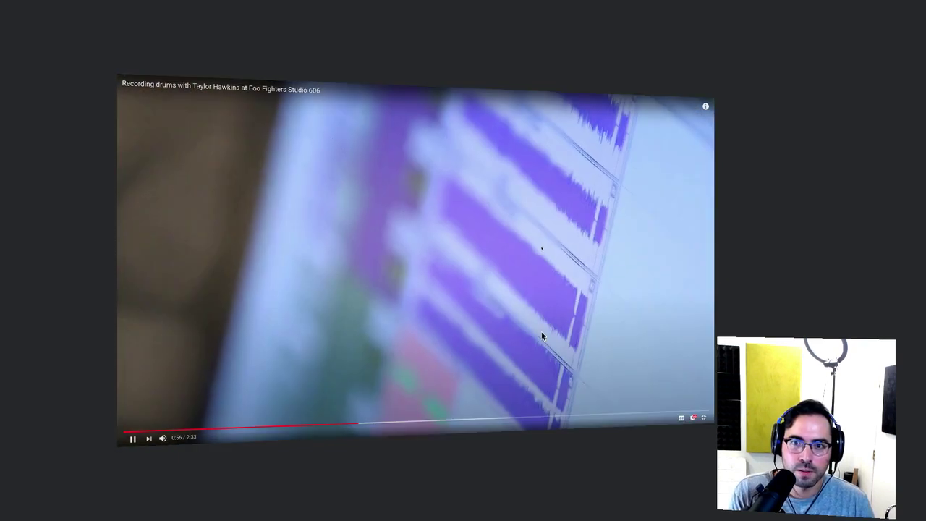
Step: Pause the full-screen YouTube drum recording video and exit full screen, glancing at the Logic Pro X project
click(542, 335)
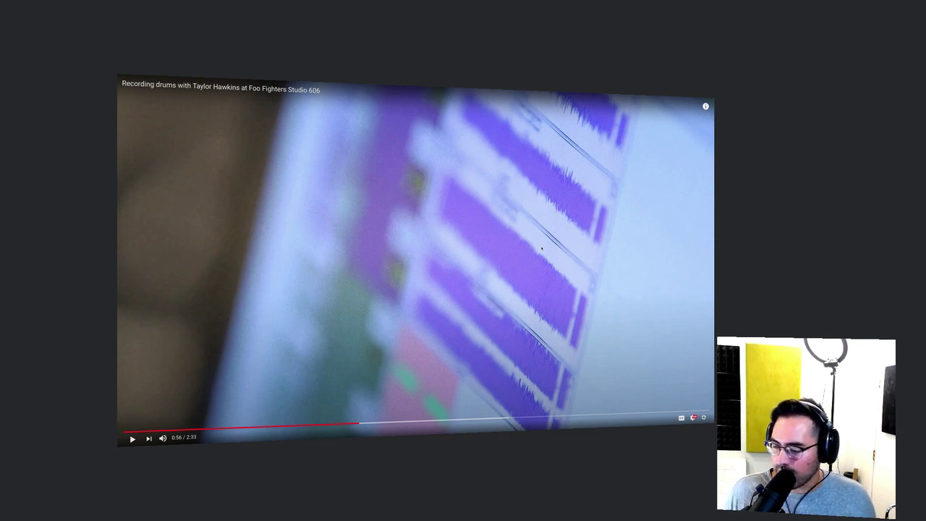
key(Escape)
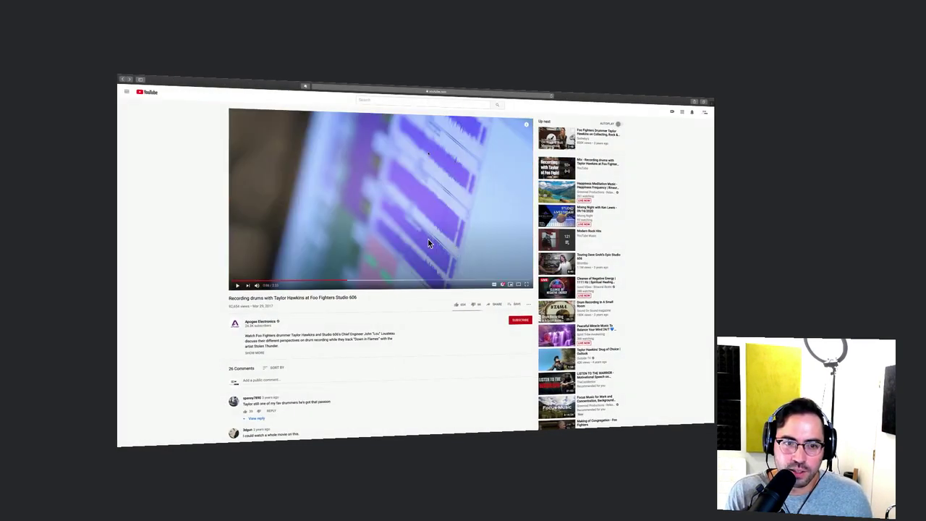
key(ctrl+Left)
key(ctrl+Left)
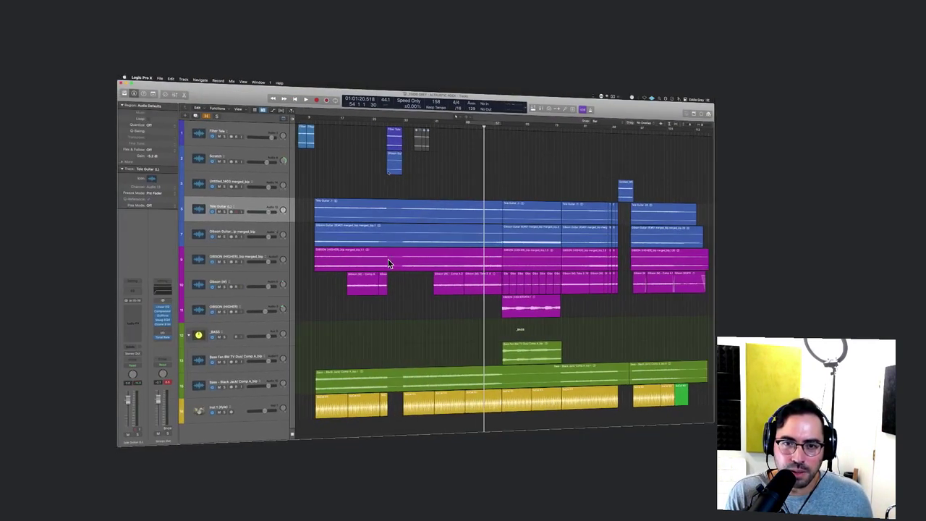
key(ctrl+Right)
key(ctrl+Right)
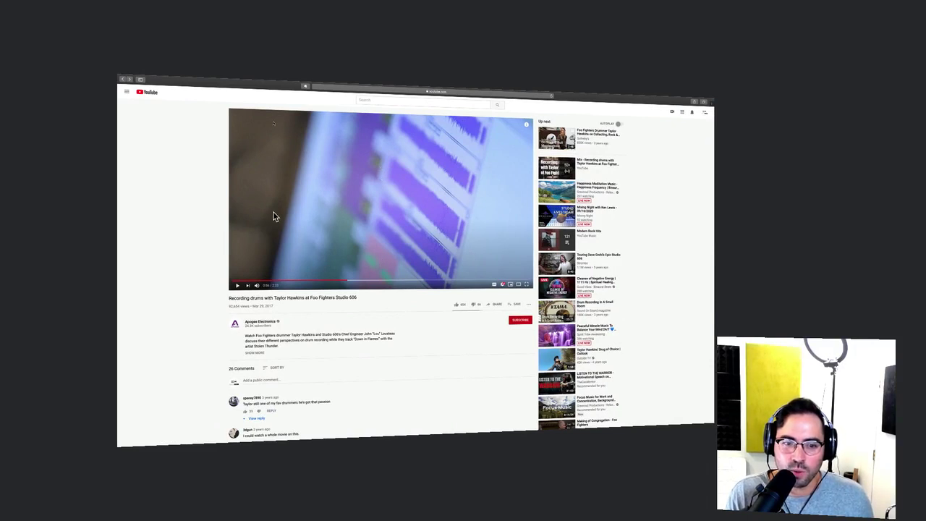
Step: Play the drum recording video in full screen for a few more seconds, pause it, and switch back to Logic Pro X
click(526, 284)
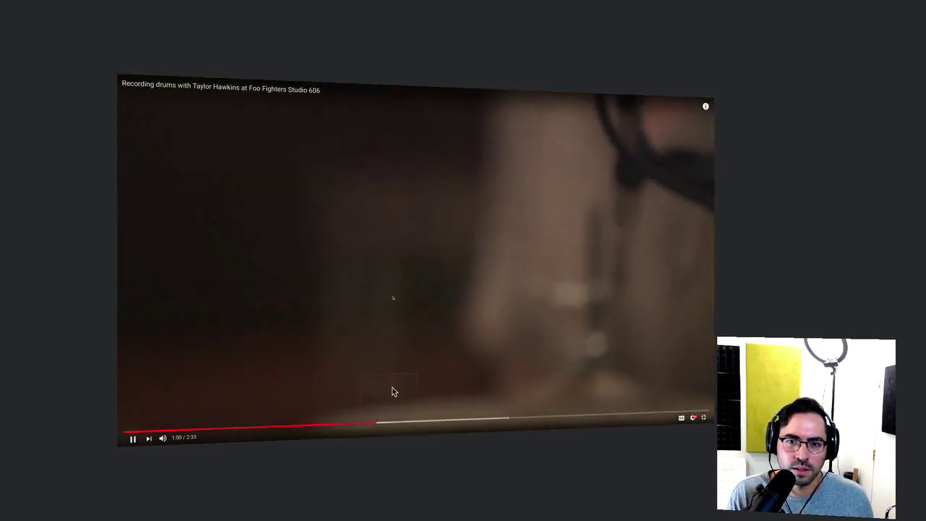
click(392, 372)
key(ctrl+Left)
key(ctrl+Left)
key(ctrl+Left)
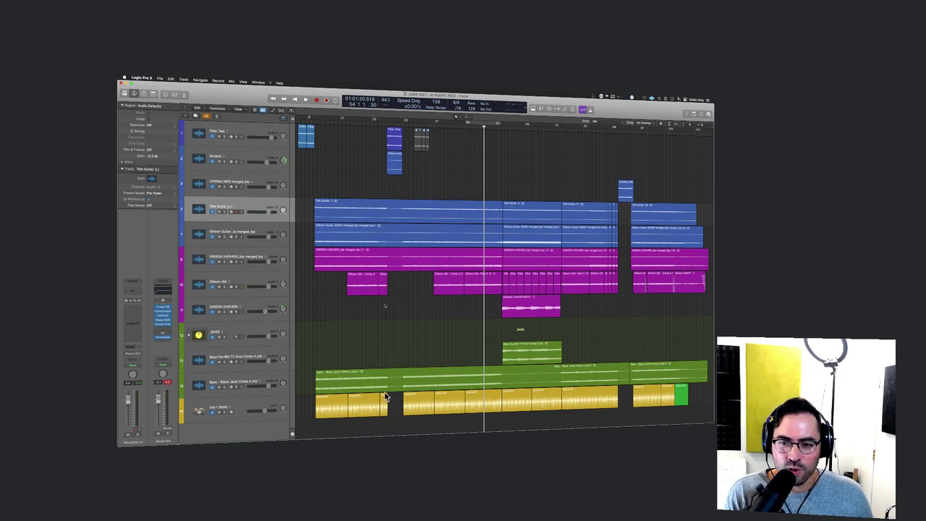
Step: Select the Inst 1 drum track and increase the track height in the Tracks area
scroll(383, 392, down, 1)
click(273, 397)
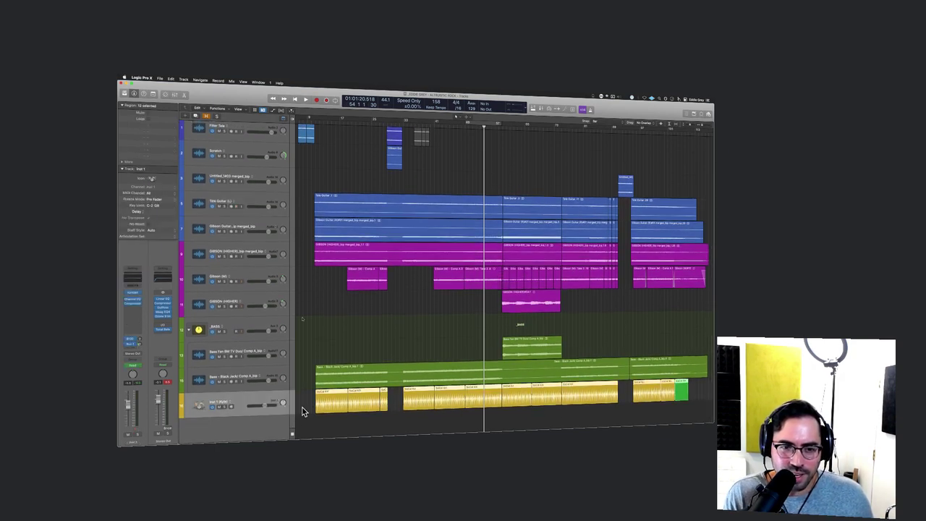
scroll(302, 411, down, 5)
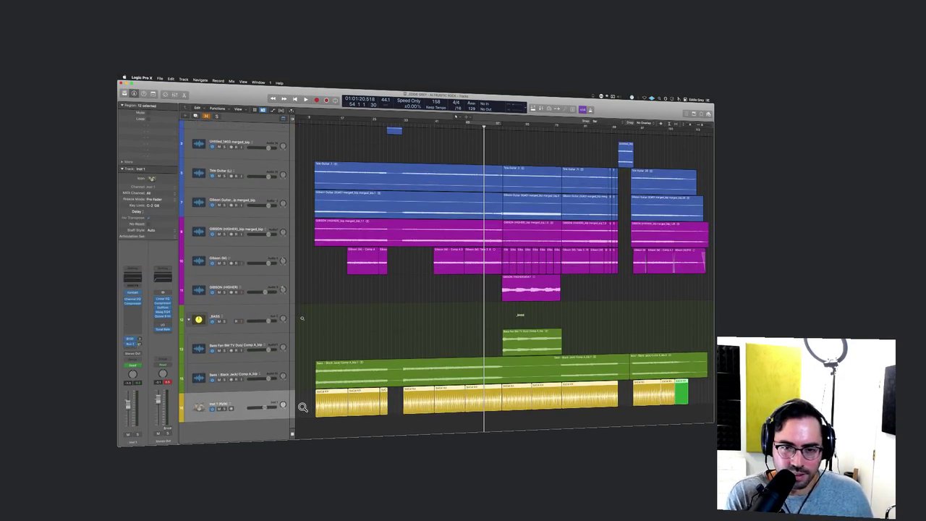
Step: Switch to the paused YouTube video to compare it with the arrangement, and return to the Logic Pro X project
key(ctrl+Right)
key(ctrl+Left)
key(ctrl+Right)
key(ctrl+Right)
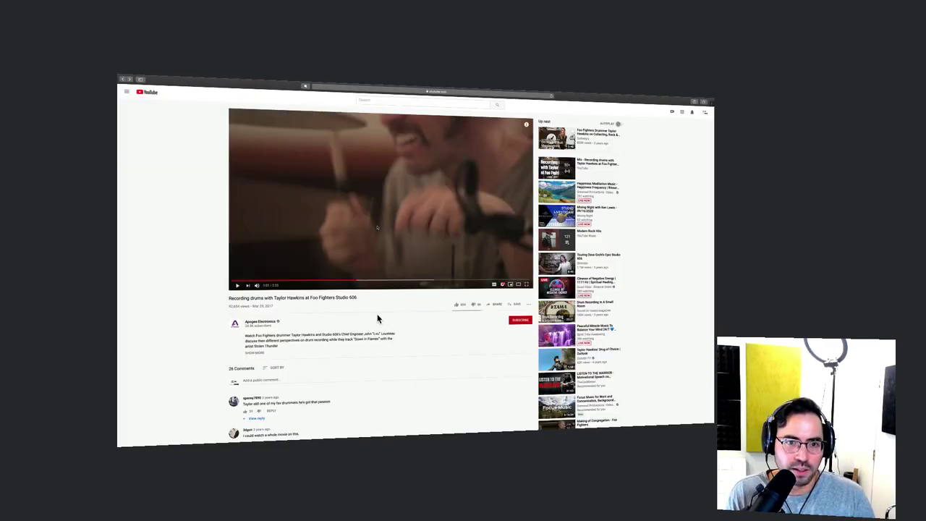
key(ctrl+Left)
key(ctrl+Left)
key(ctrl+Right)
key(ctrl+Left)
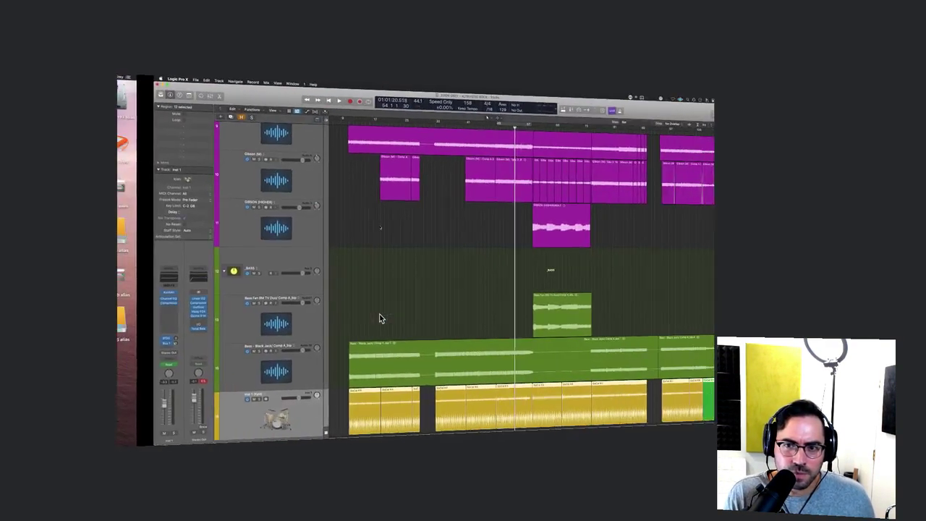
Step: Mute all the selected regions on the Inst 1 drum track
scroll(388, 380, down, 2)
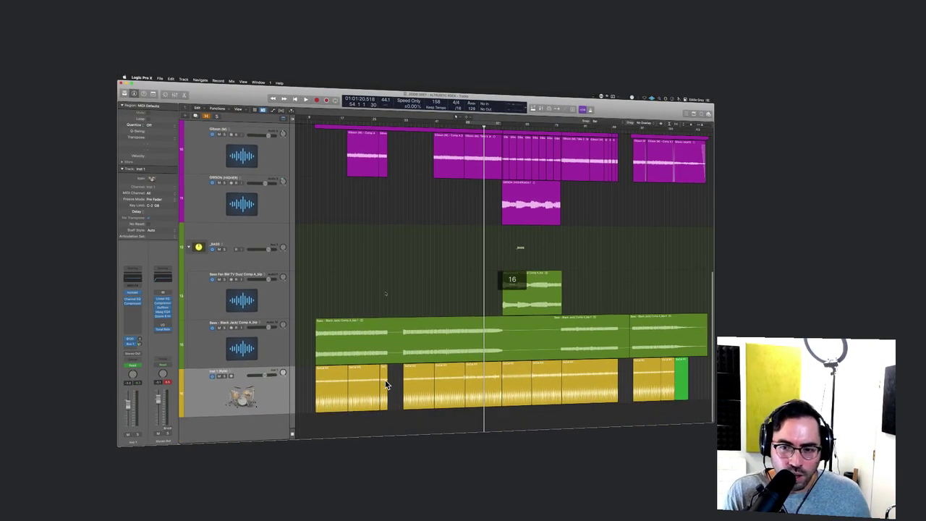
scroll(388, 380, up, 5)
scroll(387, 380, down, 6)
key(ctrl+m)
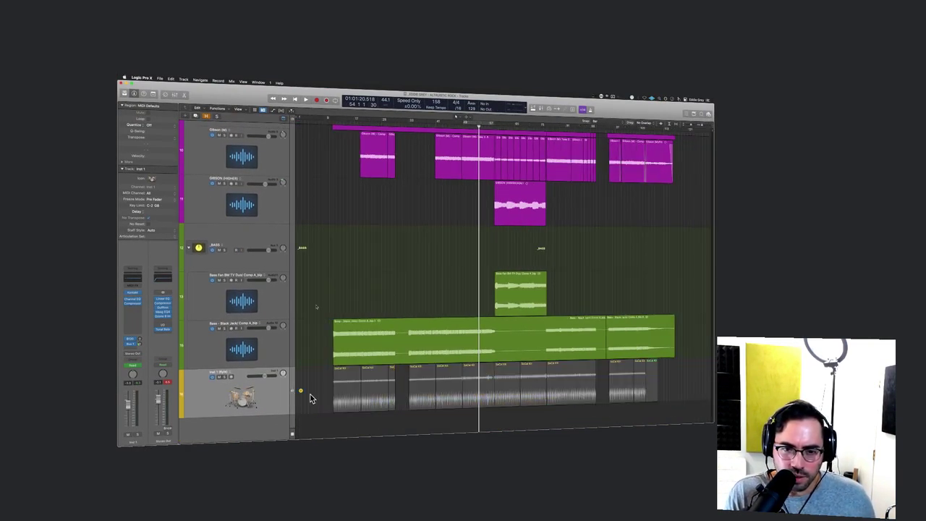
Step: Select all muted regions on the Inst 1 drum track
drag(319, 374, 668, 395)
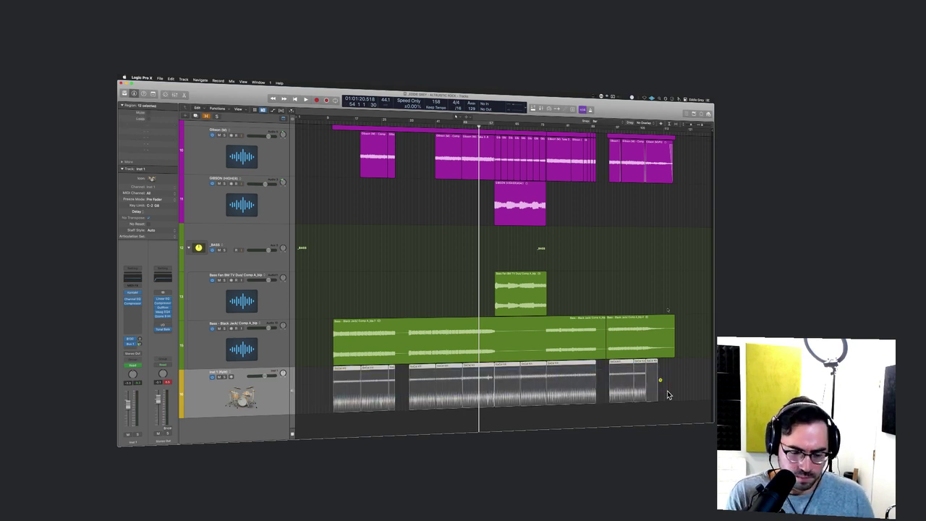
click(378, 286)
key(shift+m)
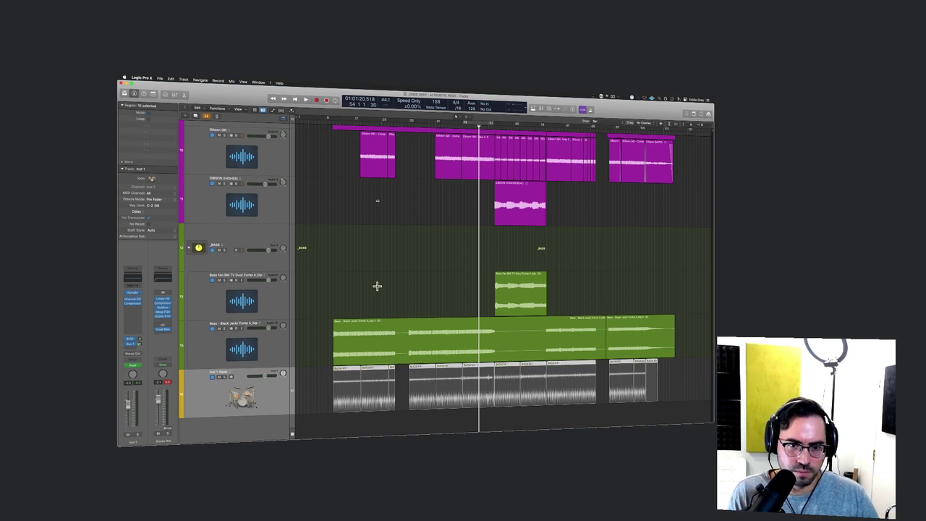
Step: Clear the region selection and solo the GIBSON (HIGHER) track
click(304, 382)
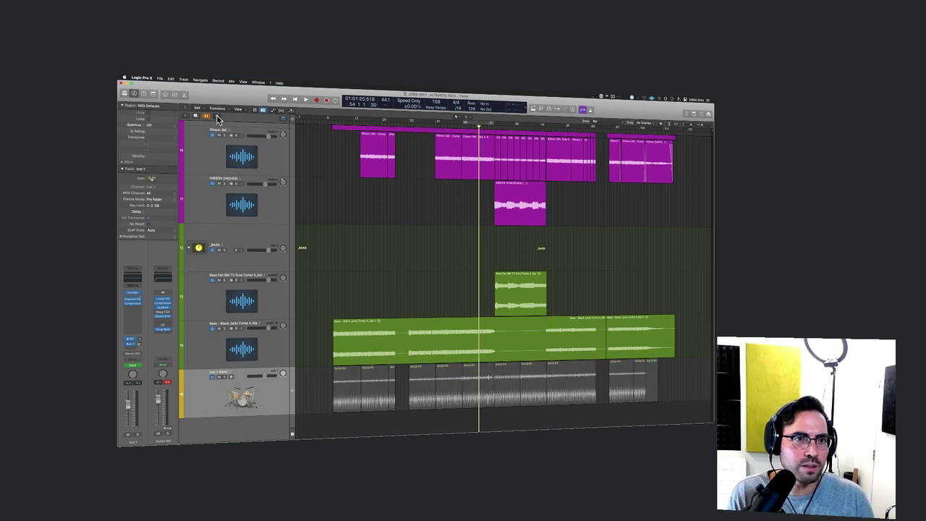
click(224, 184)
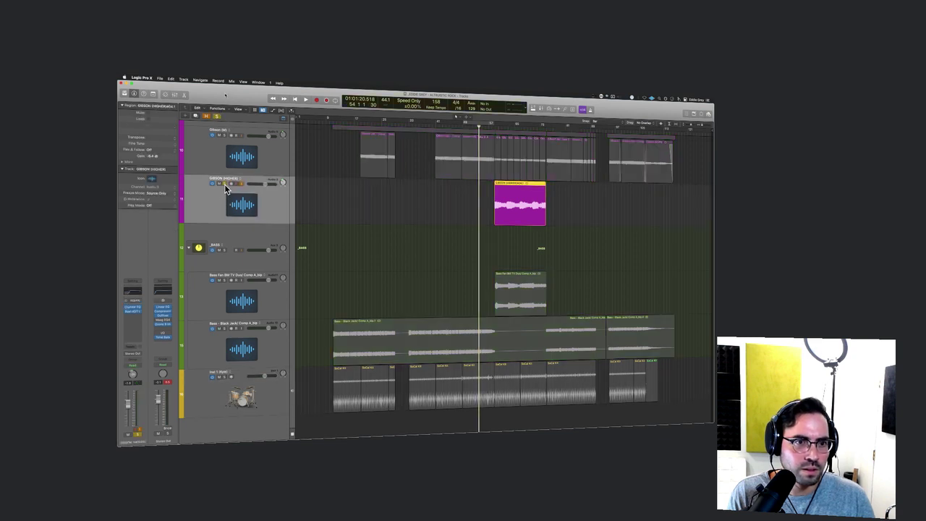
Step: Select the Inst 1 drum track and examine the opening section of its muted regions in close-up
click(278, 389)
scroll(313, 396, down, 2)
key(super+Right)
key(super+Right)
key(super+Right)
key(super+Right)
key(super+Right)
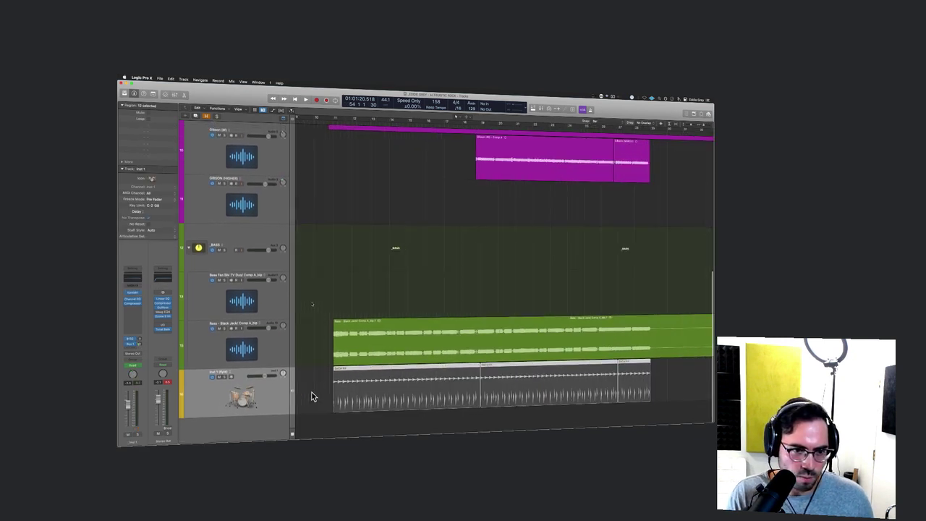
key(super+Left)
key(super+Left)
key(super+Left)
key(super+Left)
key(super+Left)
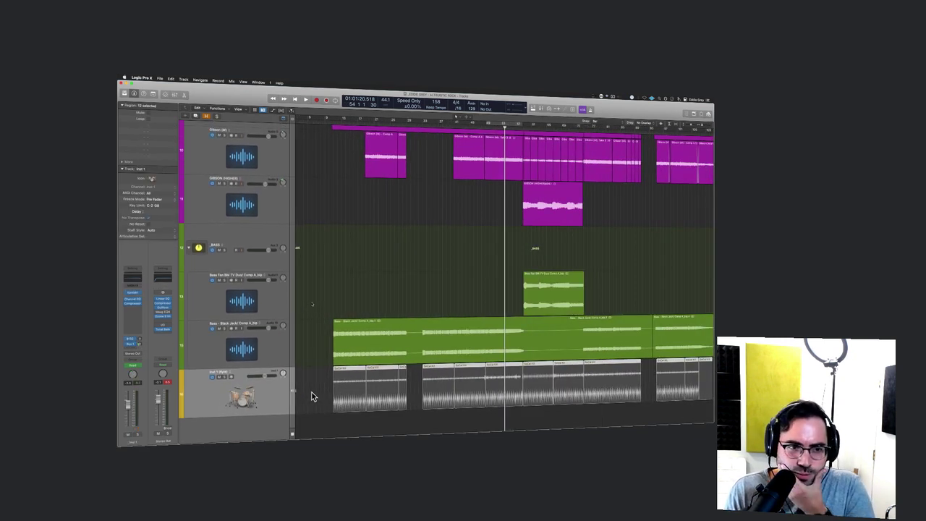
Step: Deselect the drum regions and inspect their muted waveforms around the playhead and in the earlier section
click(312, 398)
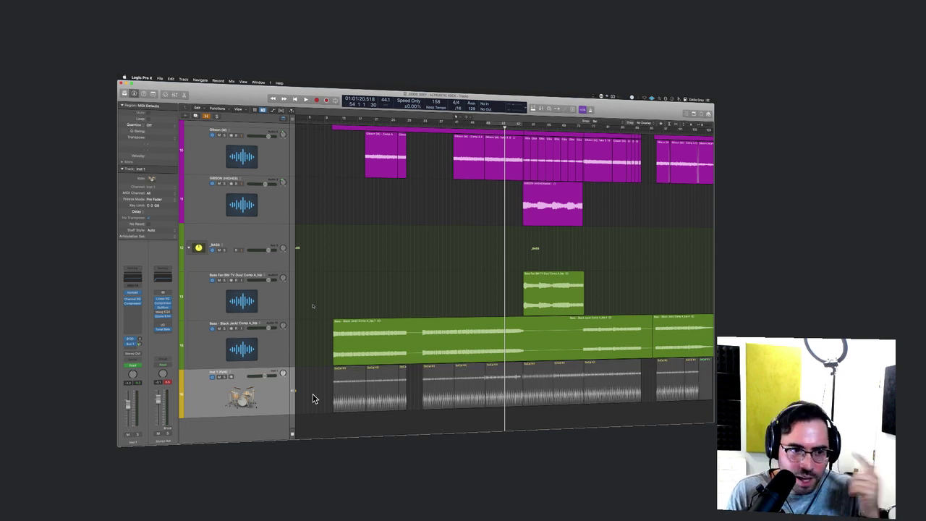
key(super+Right)
key(super+Right)
key(super+Right)
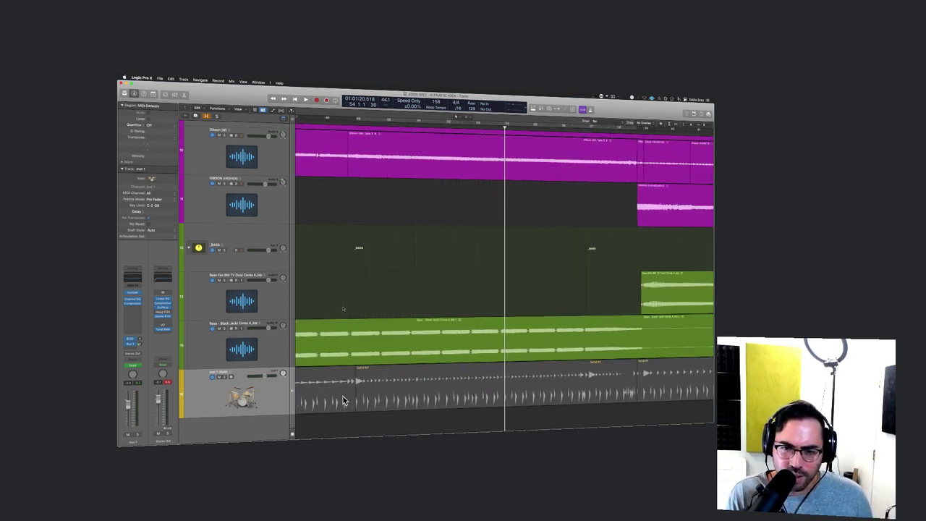
scroll(343, 400, left, 15)
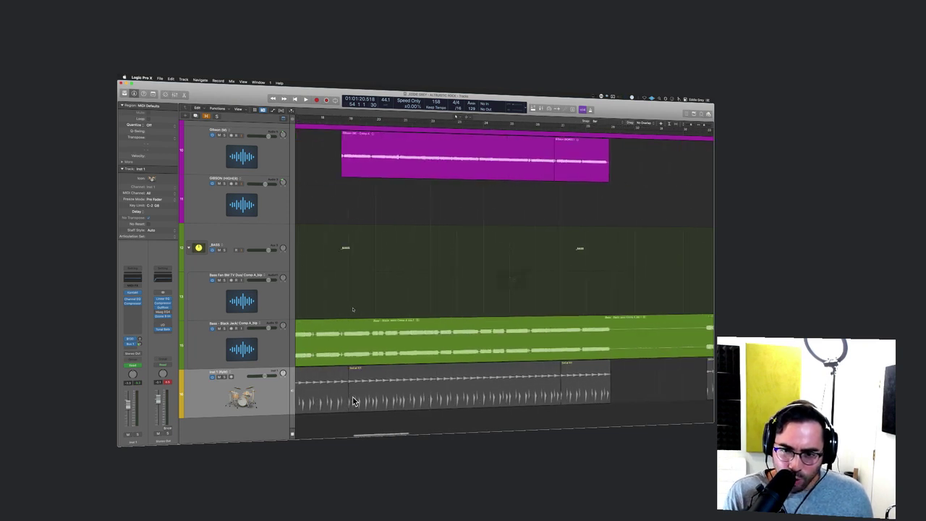
key(super+Left)
key(super+Left)
key(super+Left)
right_click(266, 391)
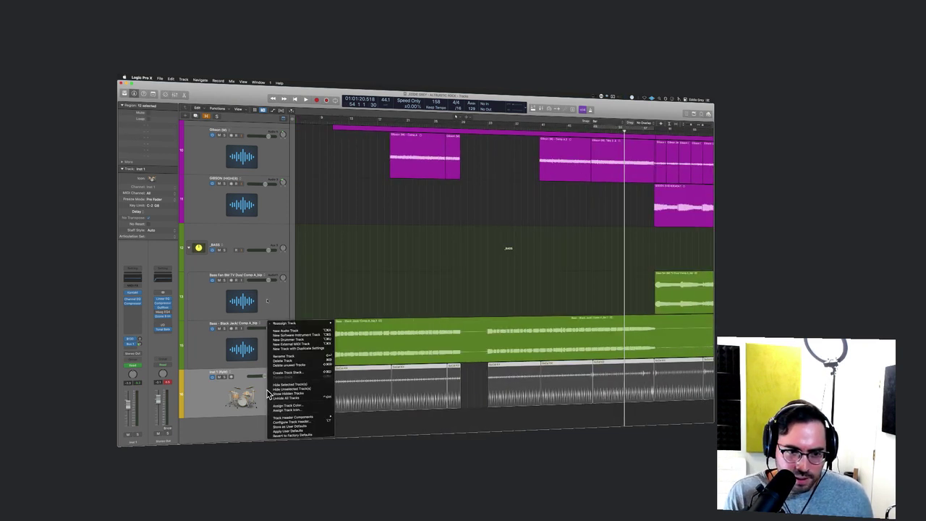
click(453, 380)
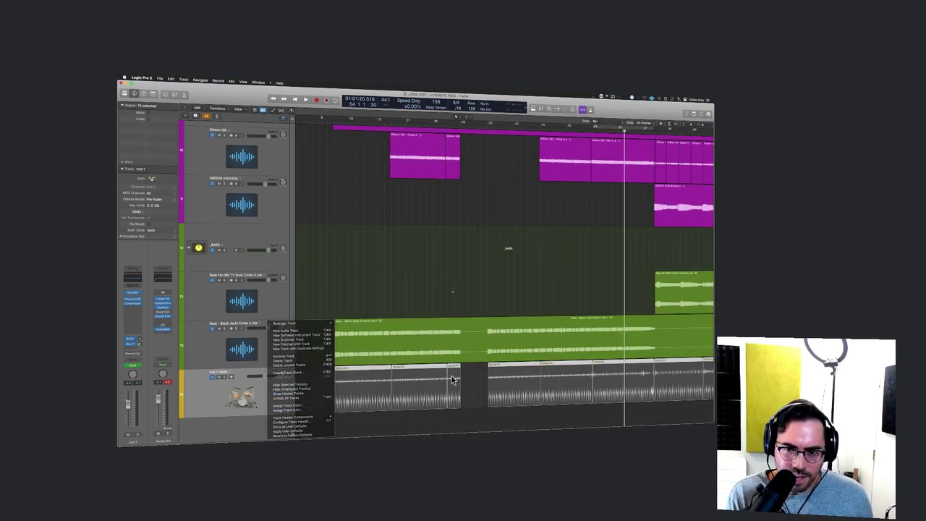
Step: Mute the long Bass - Black Jack region and check its start in close-up
click(442, 324)
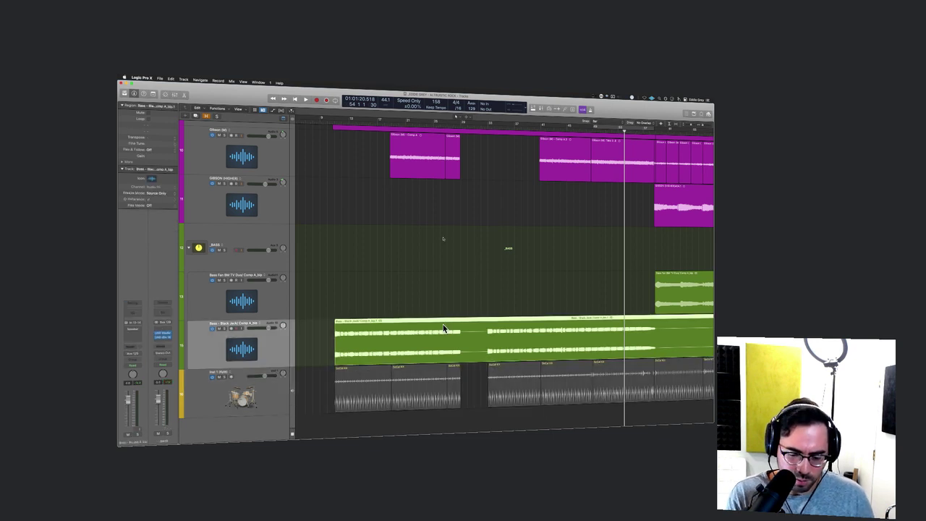
drag(308, 277, 349, 343)
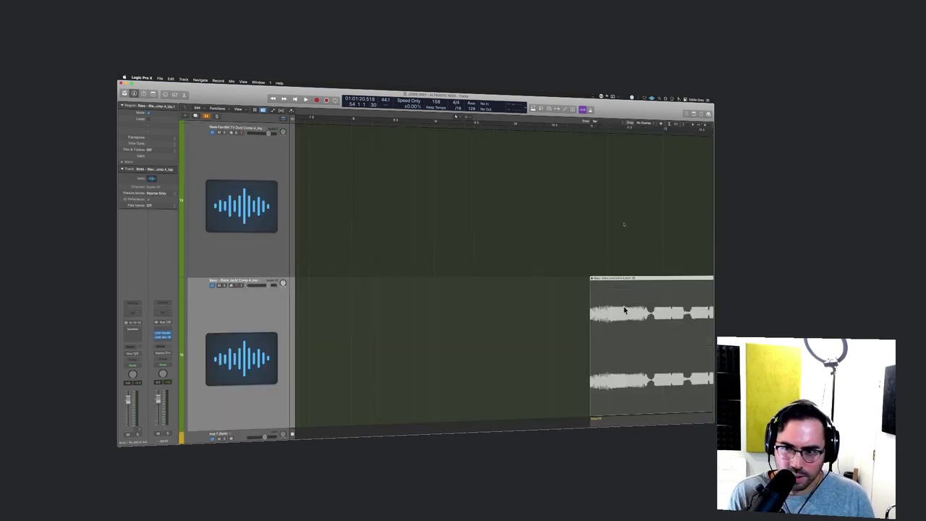
ctrl+alt+click(590, 281)
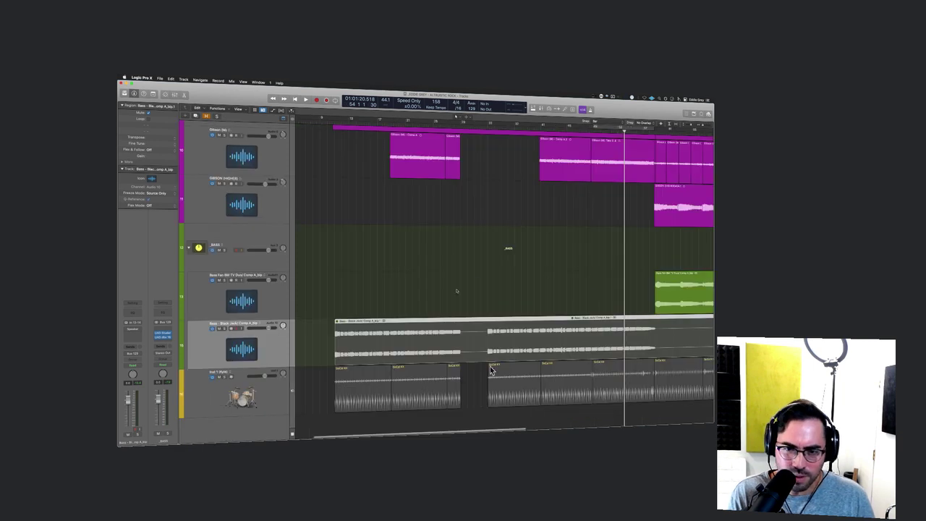
Step: Configure the track headers to show the Protect button, keeping the On/Off button enabled
click(322, 389)
click(265, 393)
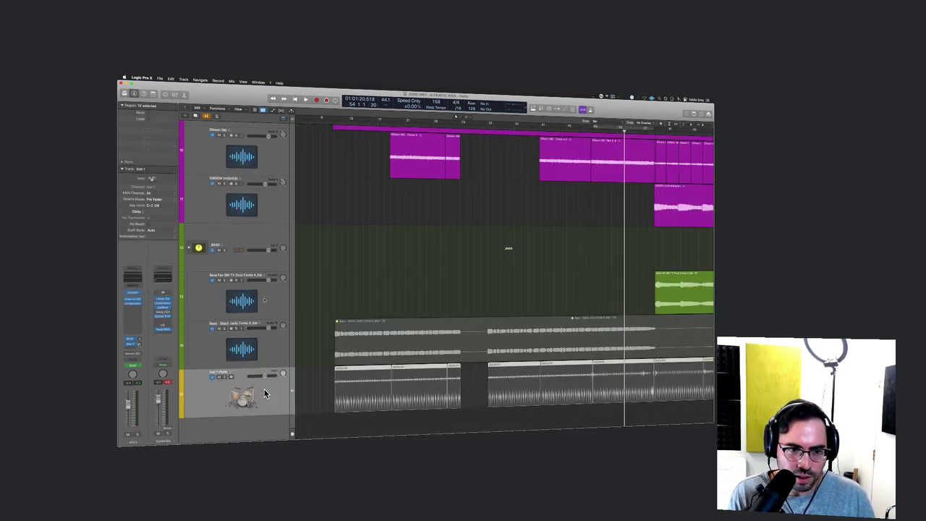
key(alt+t)
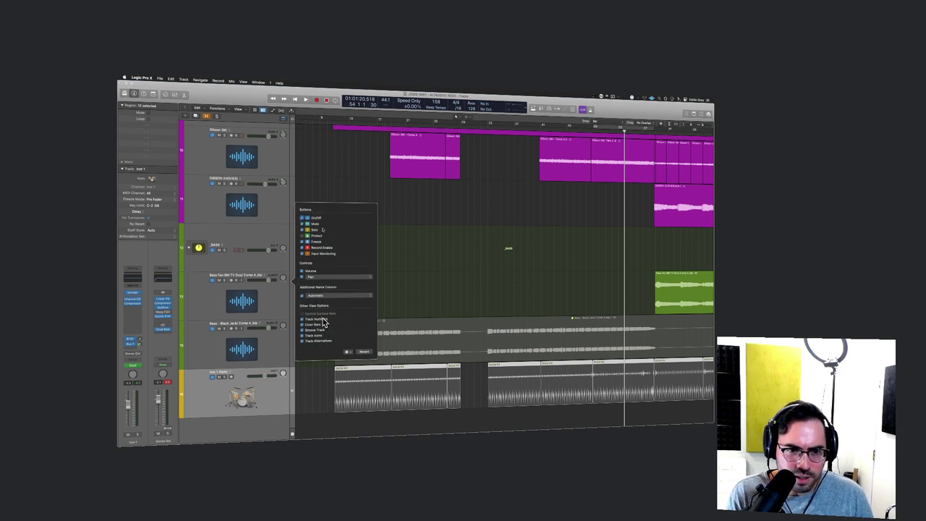
click(312, 241)
click(309, 219)
click(309, 219)
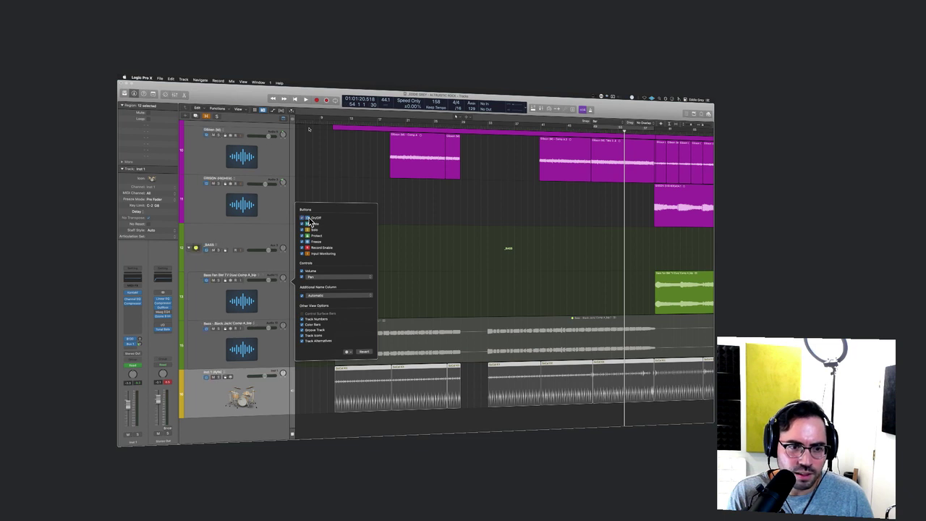
Step: Close the track header settings, then select the first three drum regions on Inst 1 and clear the selection
click(314, 386)
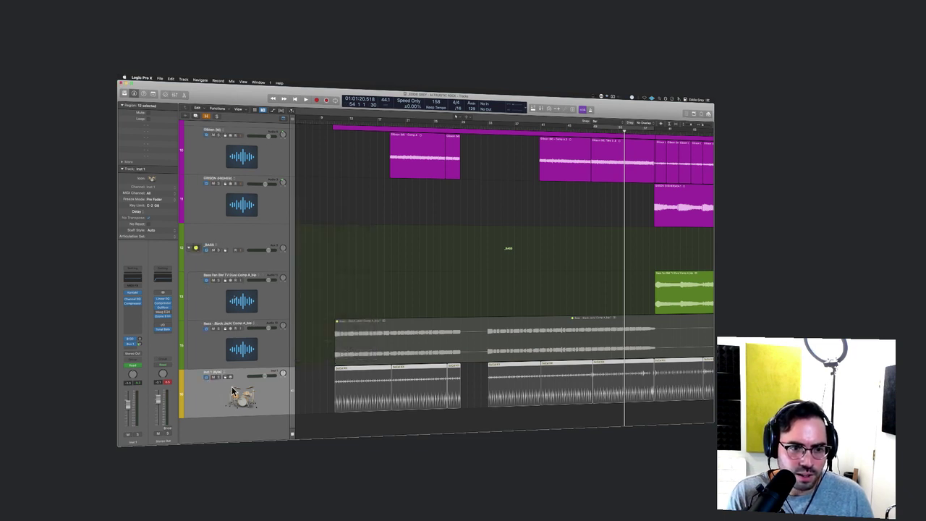
drag(325, 396, 468, 397)
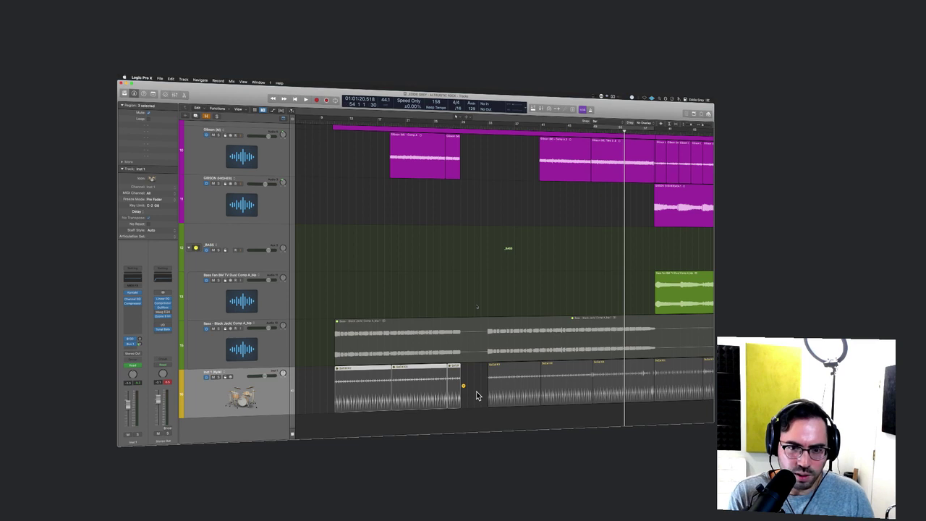
click(316, 335)
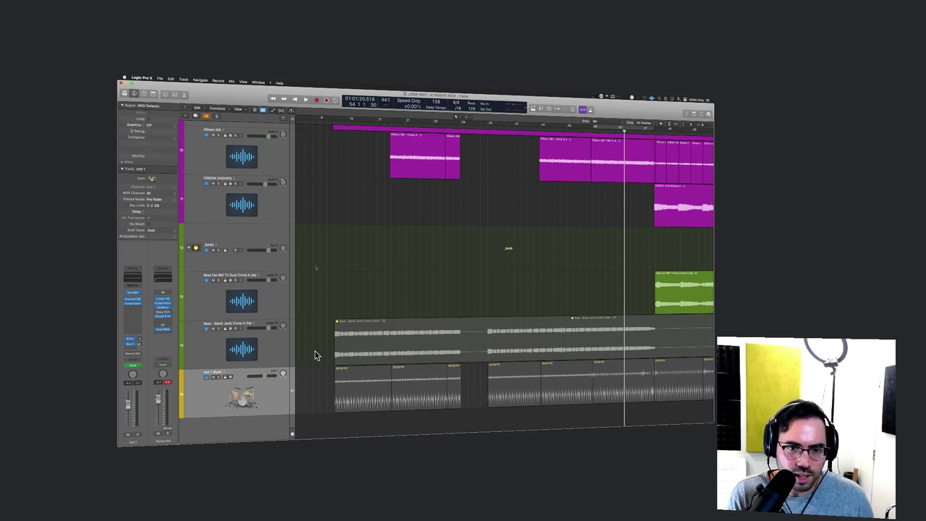
Step: Create a Rock Drummer track below Inst 1 and move its region to the start of the Bass - Black Jack region
key(super+Left)
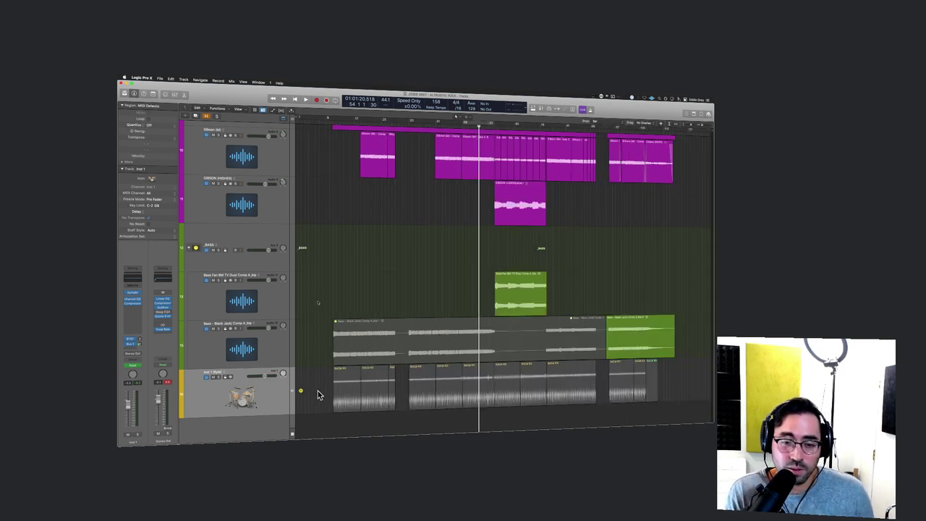
key(alt+super+n)
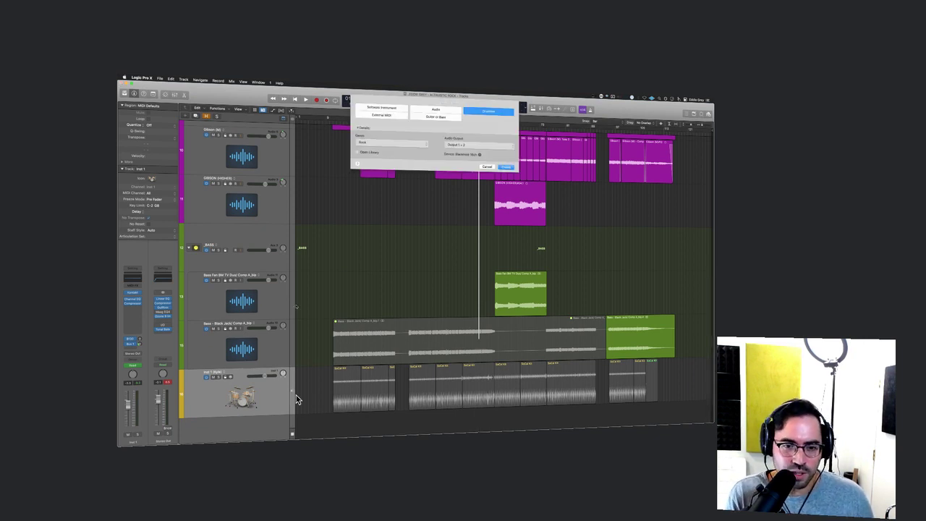
key(Return)
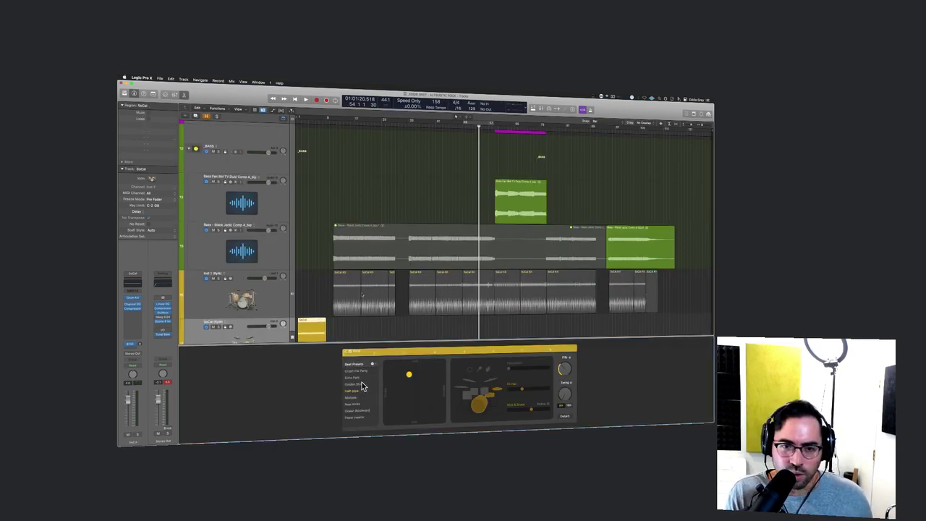
key(e)
click(352, 372)
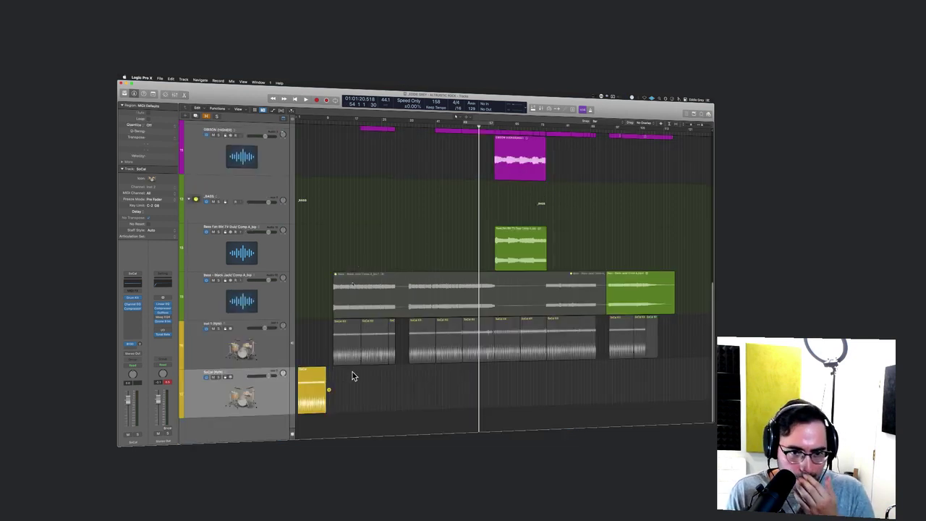
drag(305, 381, 344, 384)
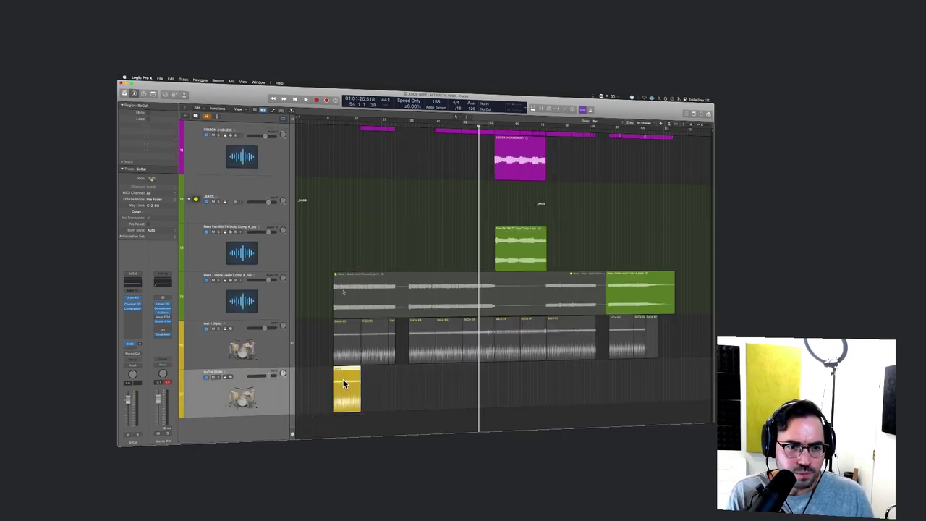
Step: Check the Inst 1 channel strip and add a second bus send to the SoCal drum track
click(263, 346)
click(261, 396)
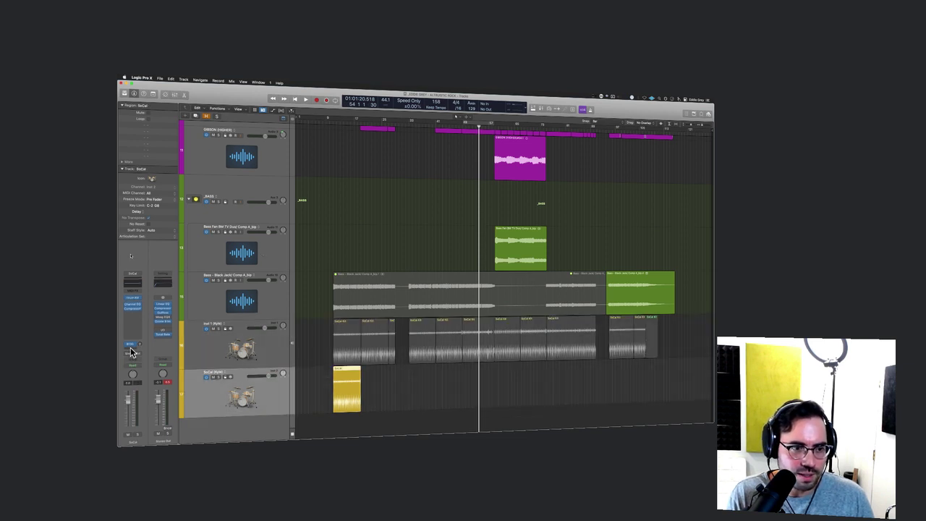
click(132, 352)
mouse_move(132, 355)
click(186, 266)
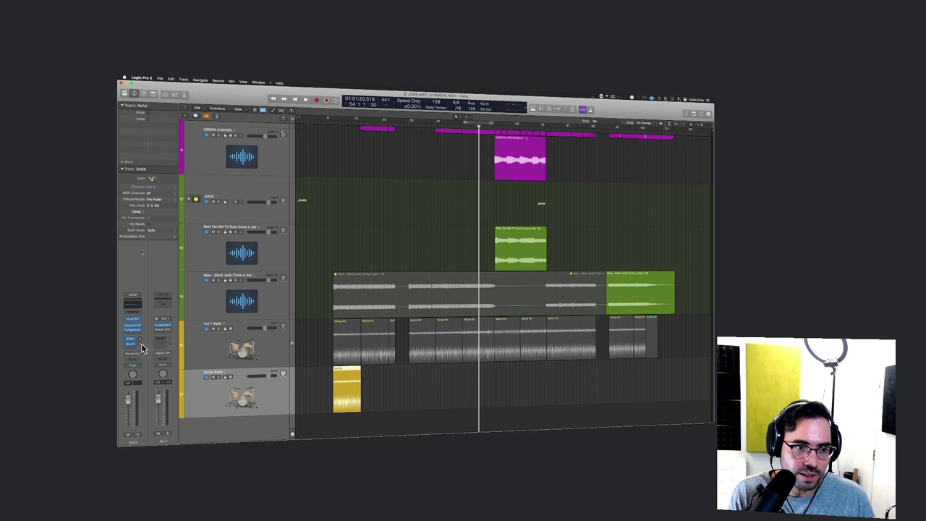
Step: Move the last Inst 1 region down to the SoCal track and delete the Inst 1 track with its remaining regions
click(260, 349)
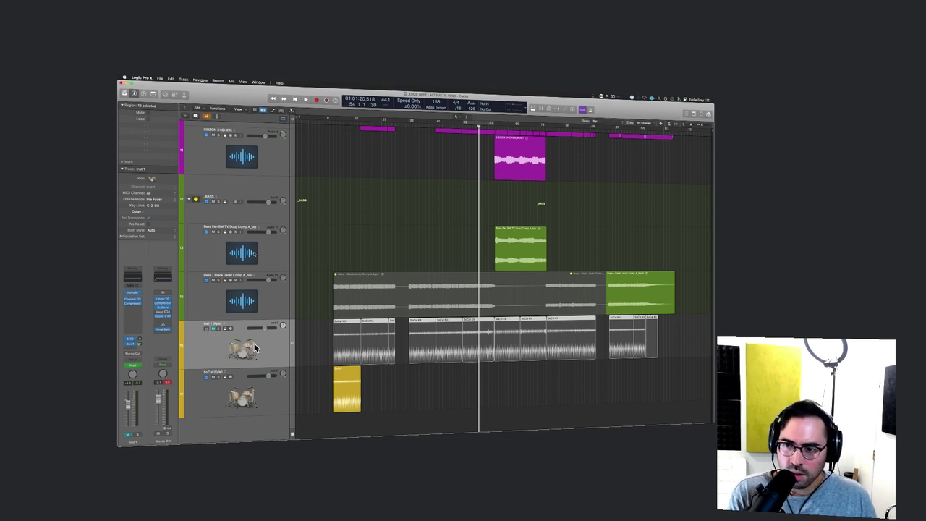
drag(655, 353, 653, 377)
click(284, 347)
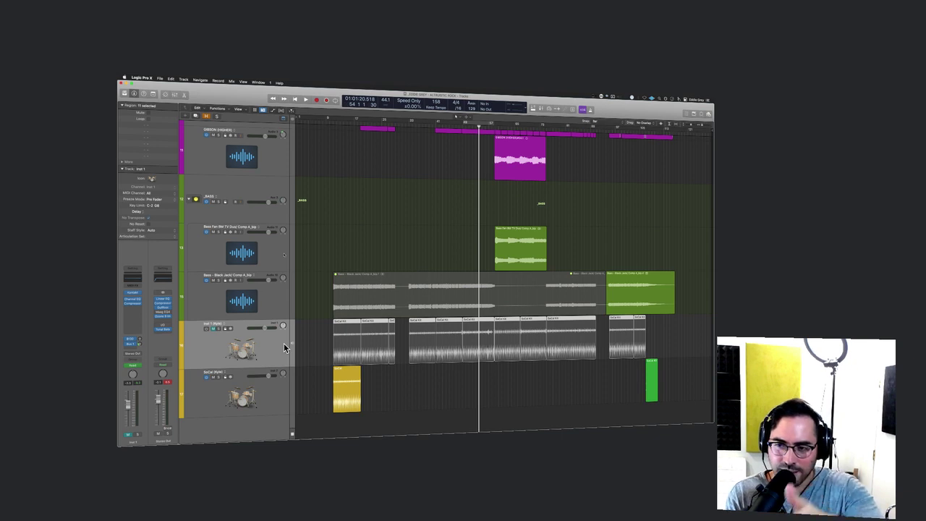
key(Delete)
key(super+Delete)
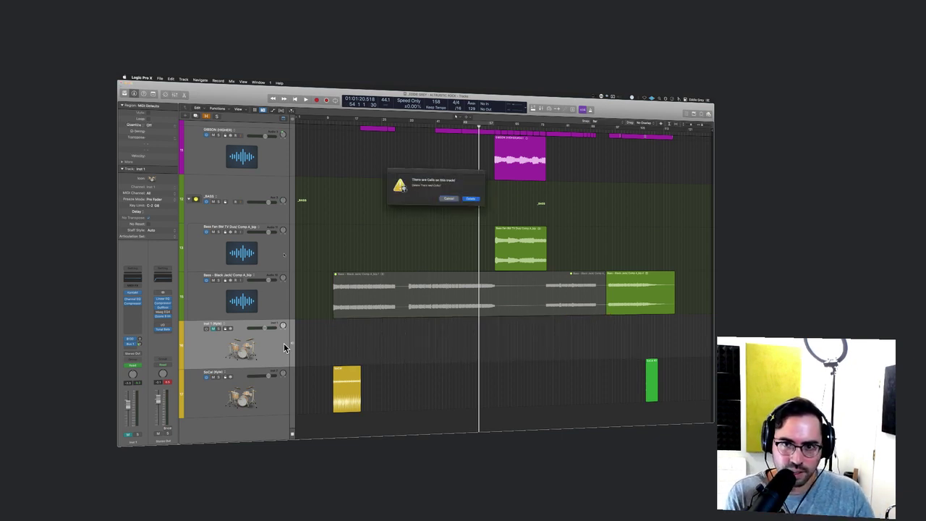
key(Return)
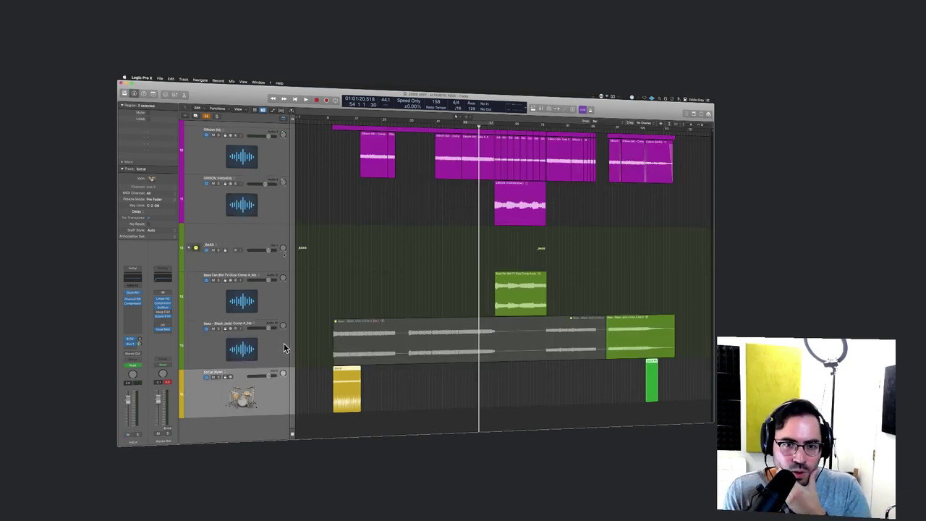
Step: Turn on Follow for the SoCal region's kick and snare and review the tracks available to follow
double_click(350, 391)
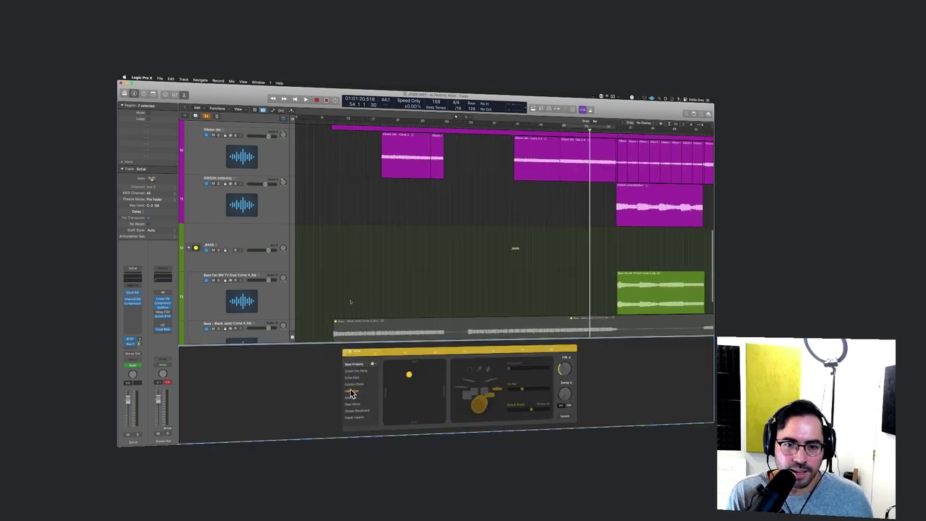
click(547, 407)
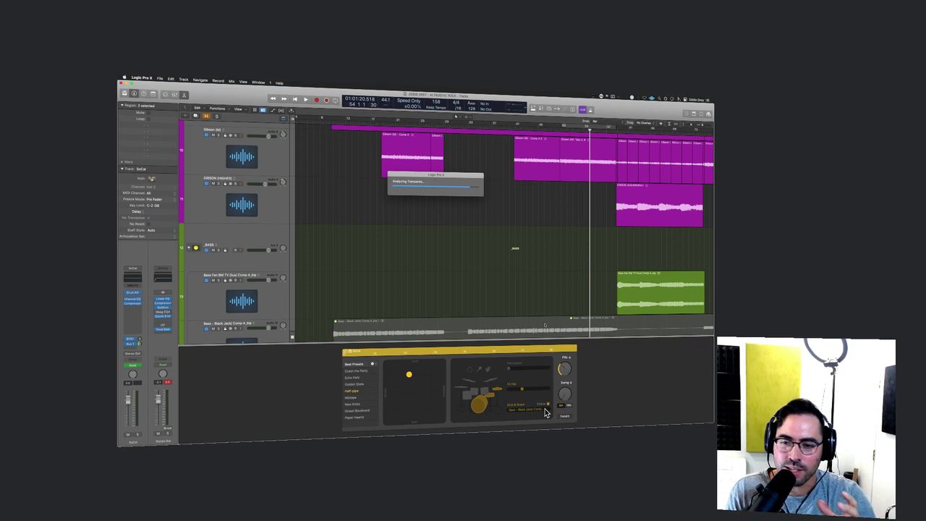
click(546, 410)
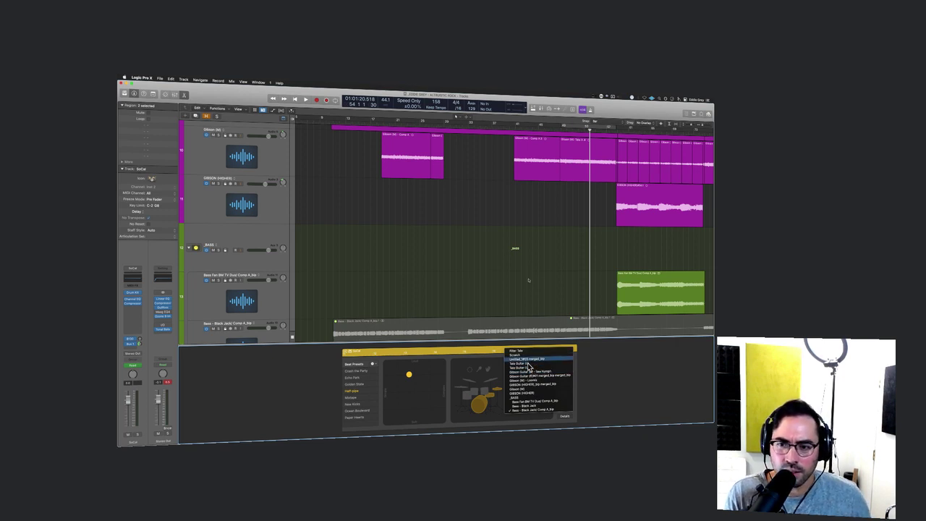
click(418, 282)
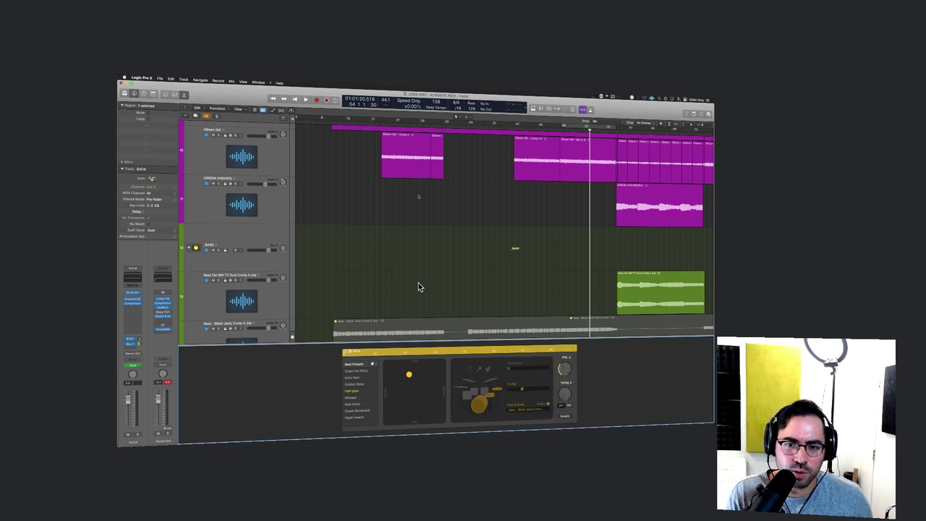
Step: Rename the Tele Guitar (L) track as Tele Guitar (L) THIS ONE
scroll(418, 282, up, 10)
double_click(257, 275)
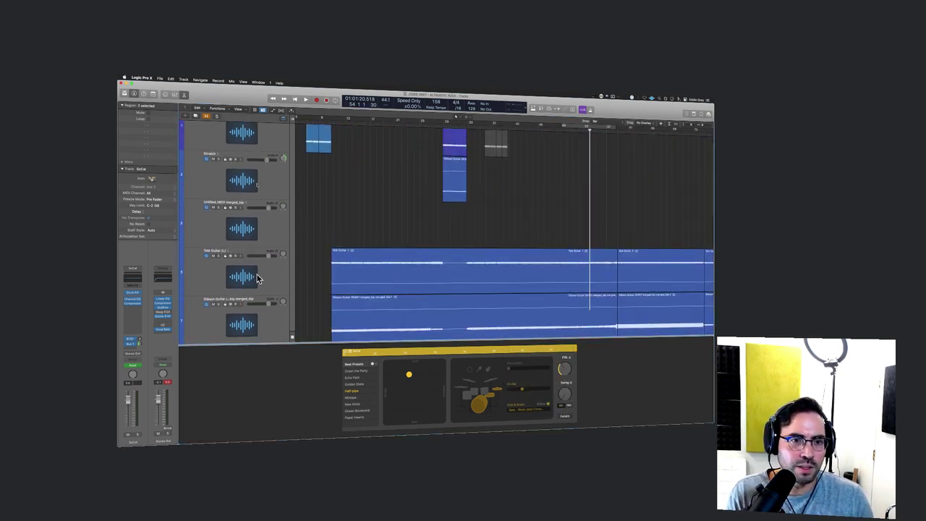
double_click(320, 250)
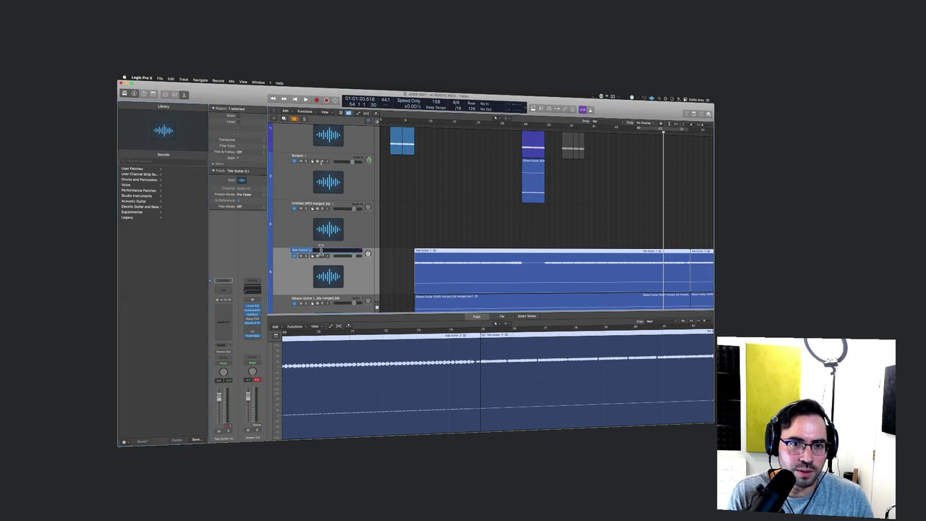
key(Right)
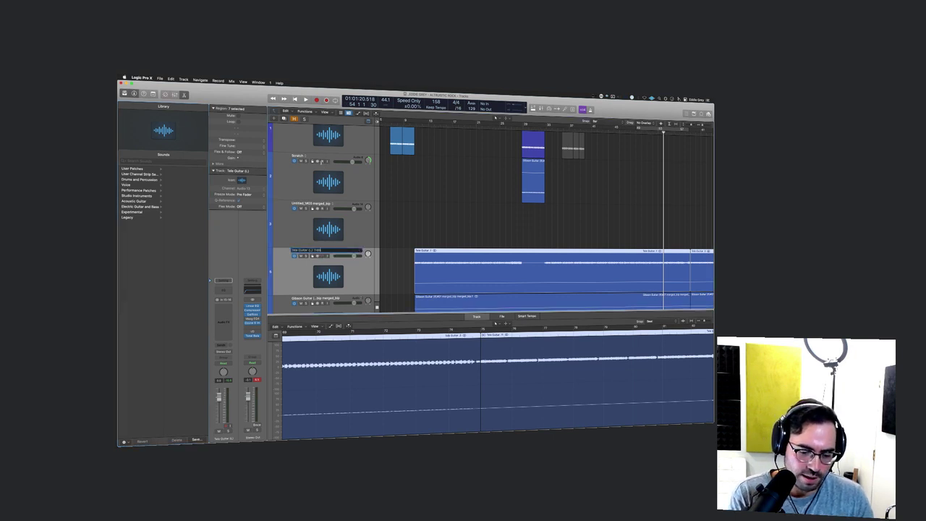
key(Return)
Step: Make the SoCal region's kick and snare follow the Tele Guitar (L) THIS ONE track
scroll(473, 257, down, 12)
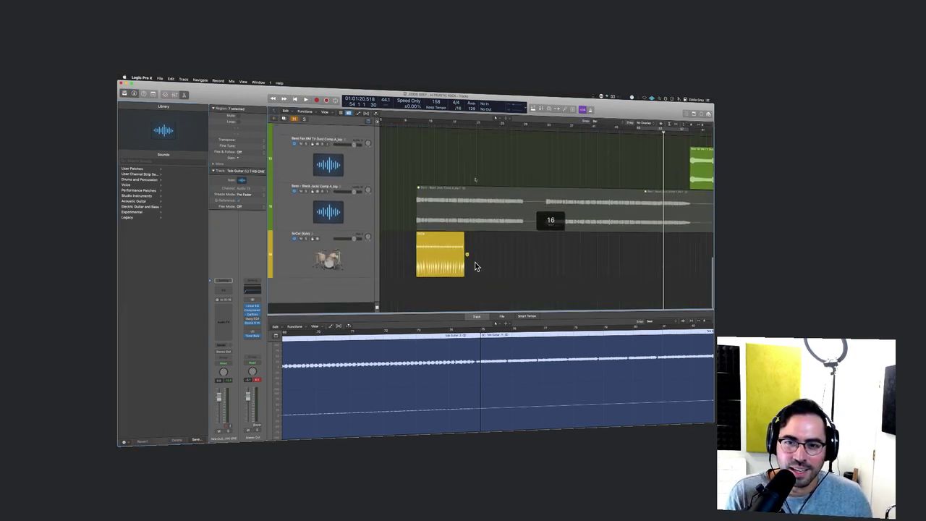
click(450, 273)
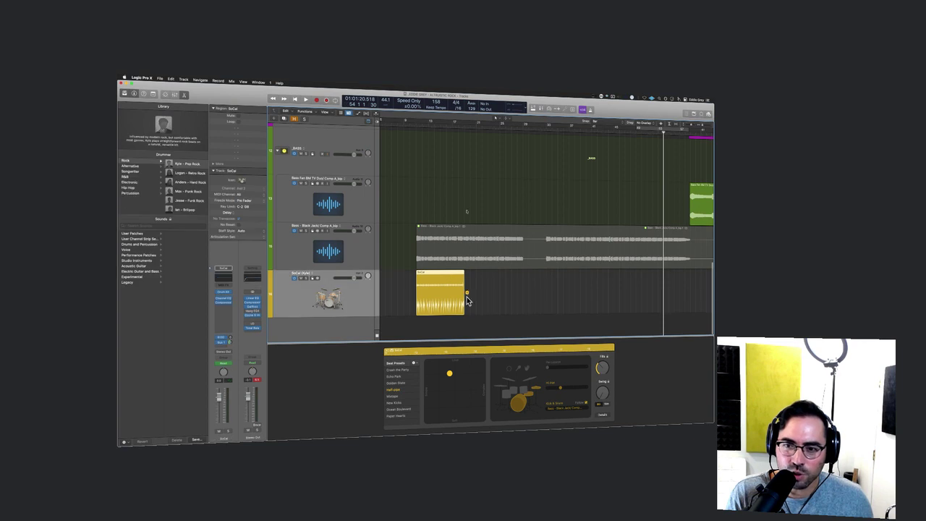
click(568, 408)
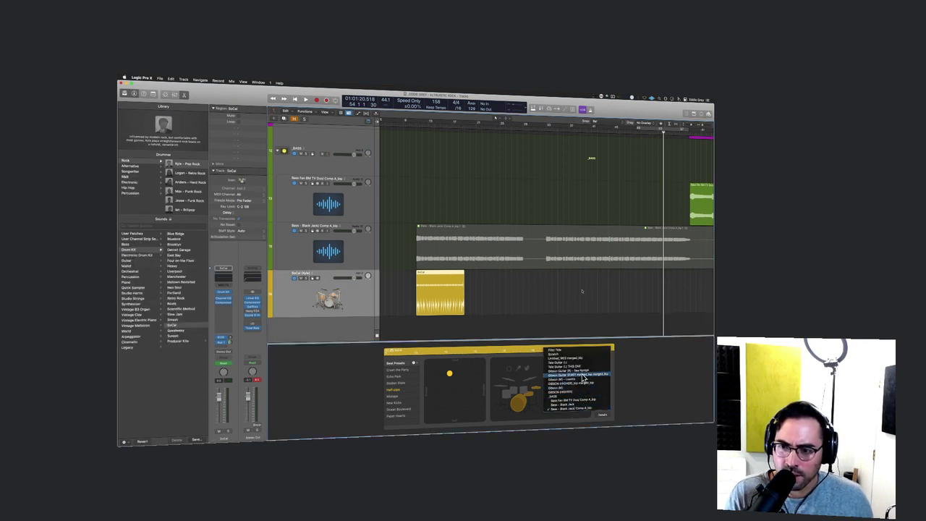
click(582, 376)
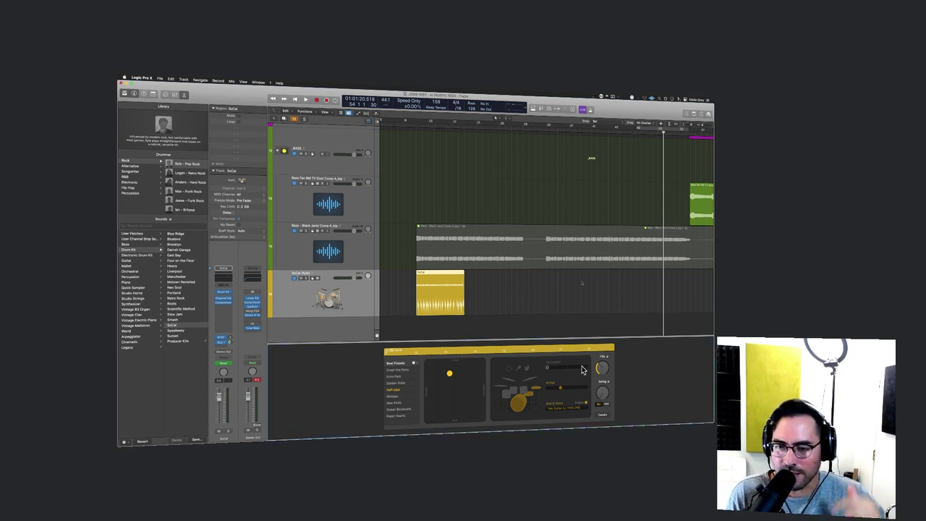
Step: Close the Drummer Editor and play the SoCal region from its start at bar 11
shift+click(413, 305)
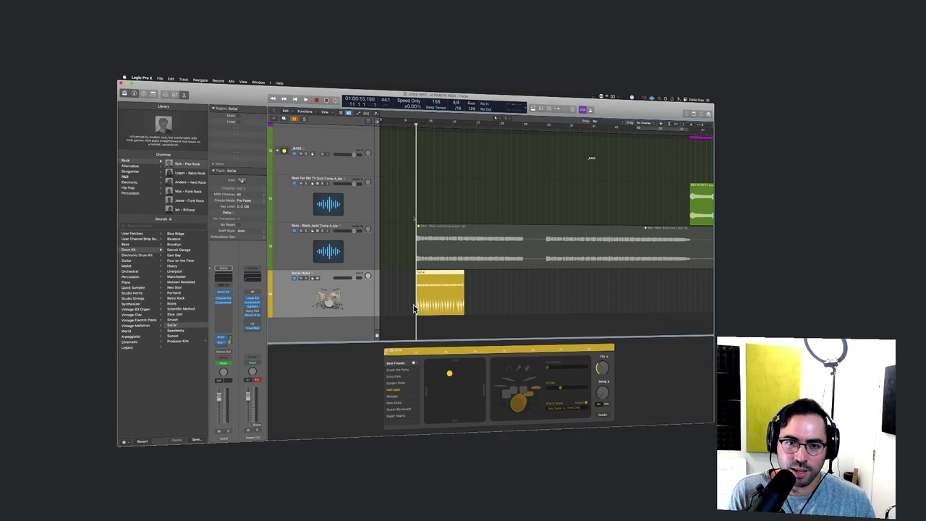
key(e)
key(space)
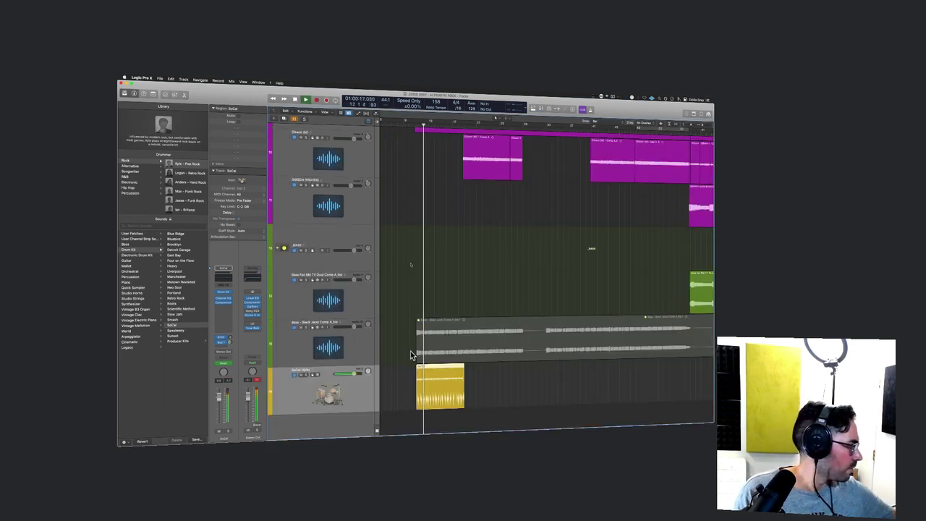
key(space)
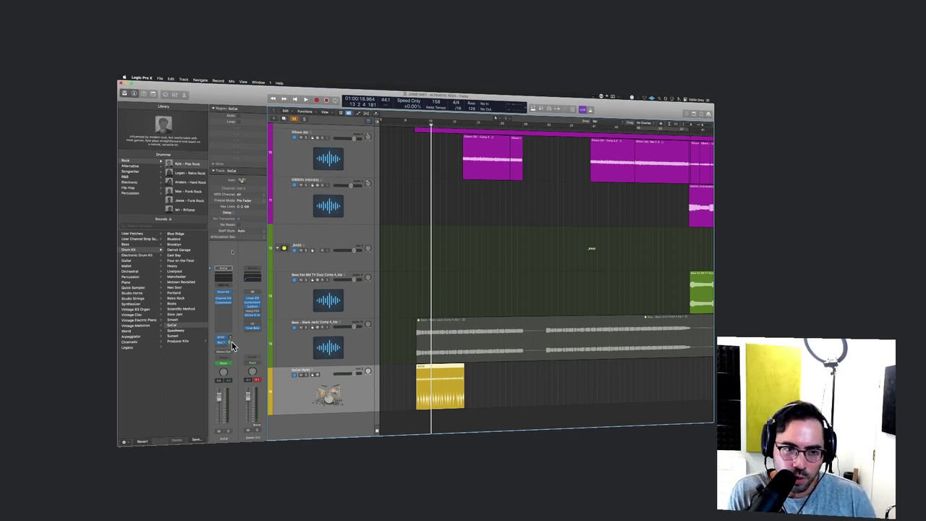
Step: Adjust the level of the SoCal track's second bus send and hide the Library
drag(231, 342, 230, 339)
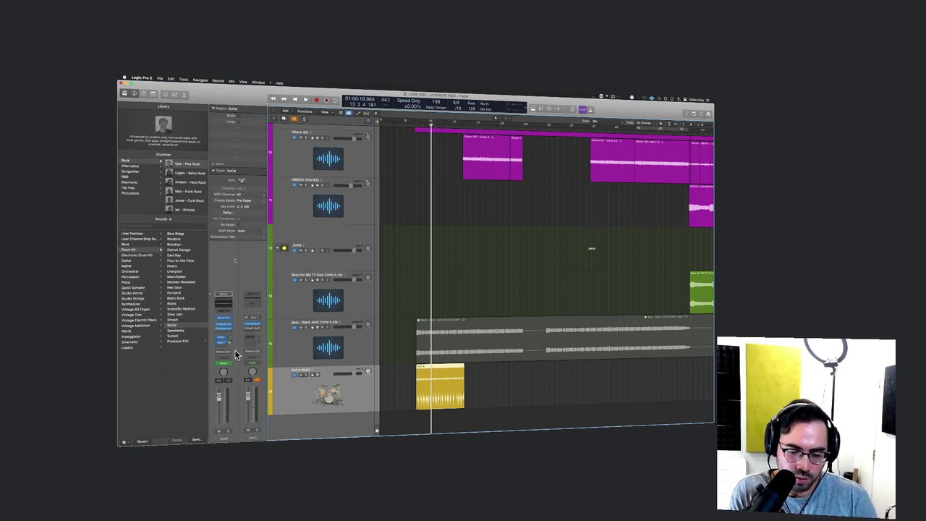
key(y)
key(i)
key(i)
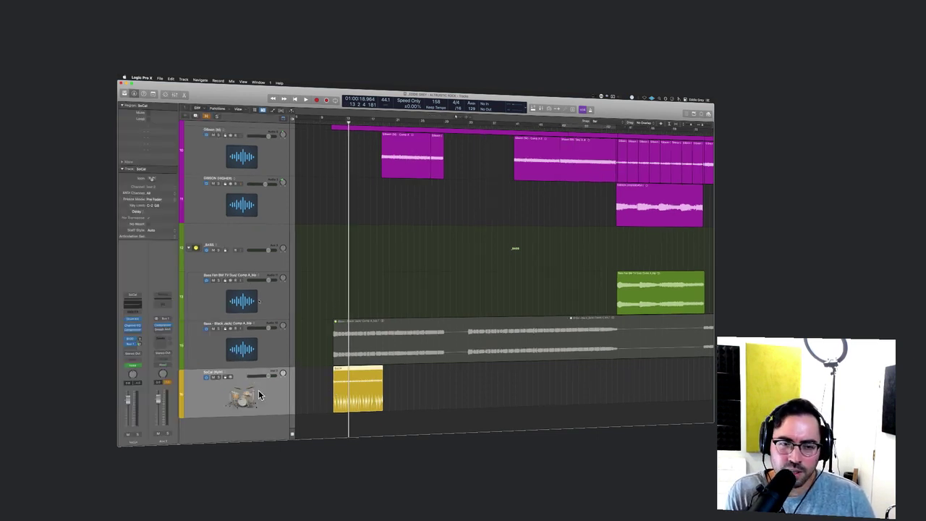
Step: Audition the opening bars of the SoCal drum region again with the adjusted send
key(space)
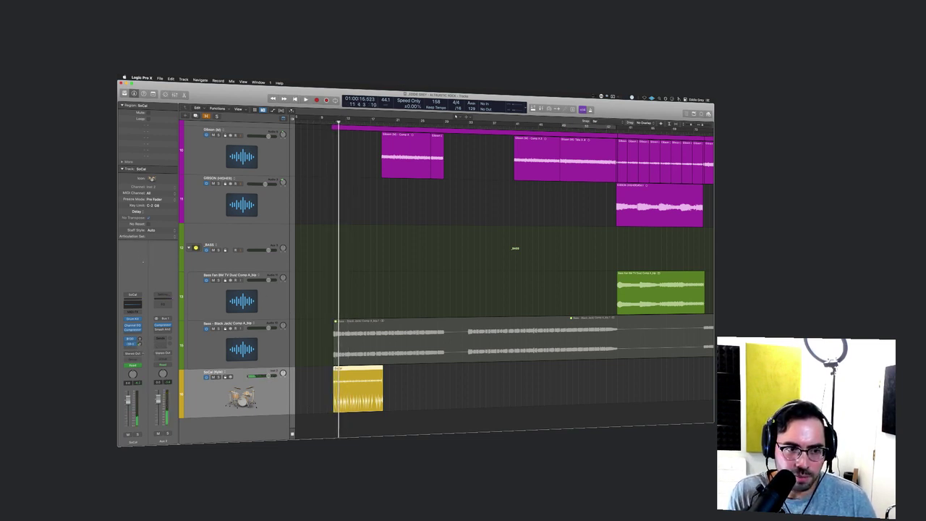
key(space)
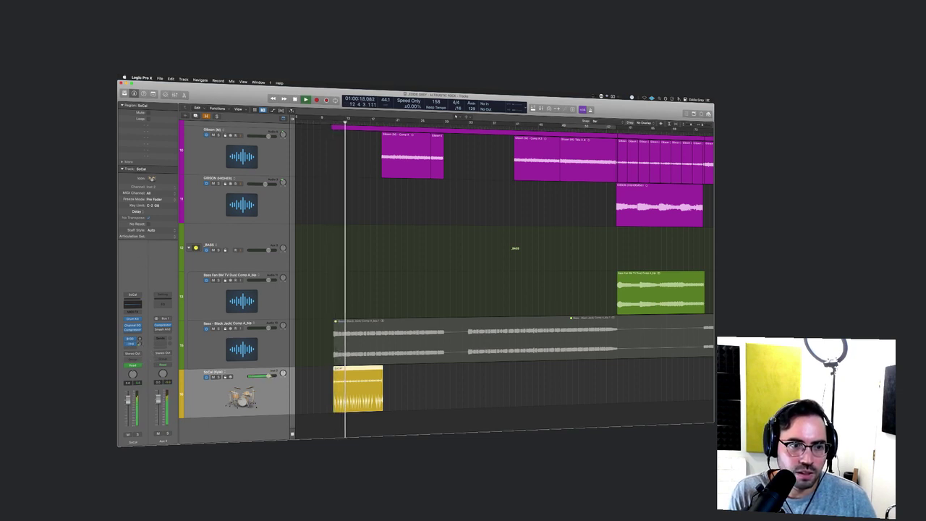
key(space)
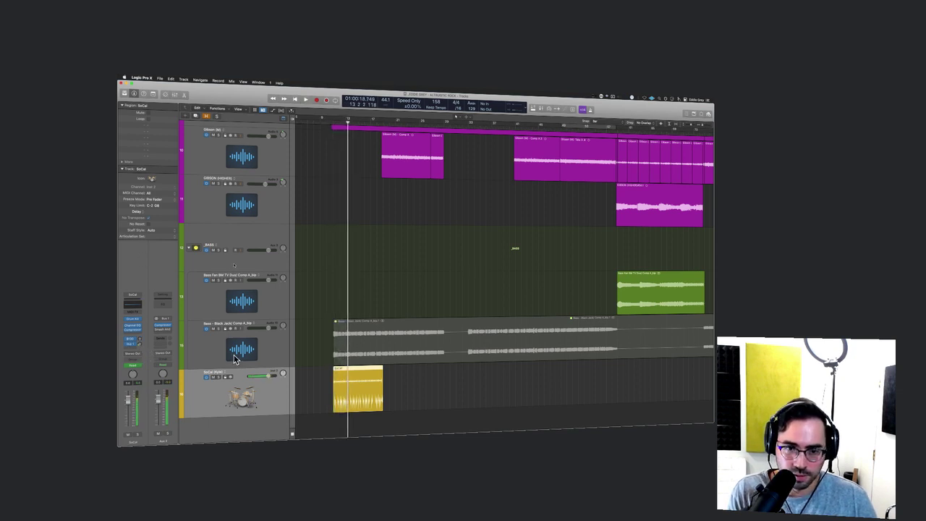
Step: Open the SoCal region in the Drummer Editor and show its detail controls
double_click(348, 387)
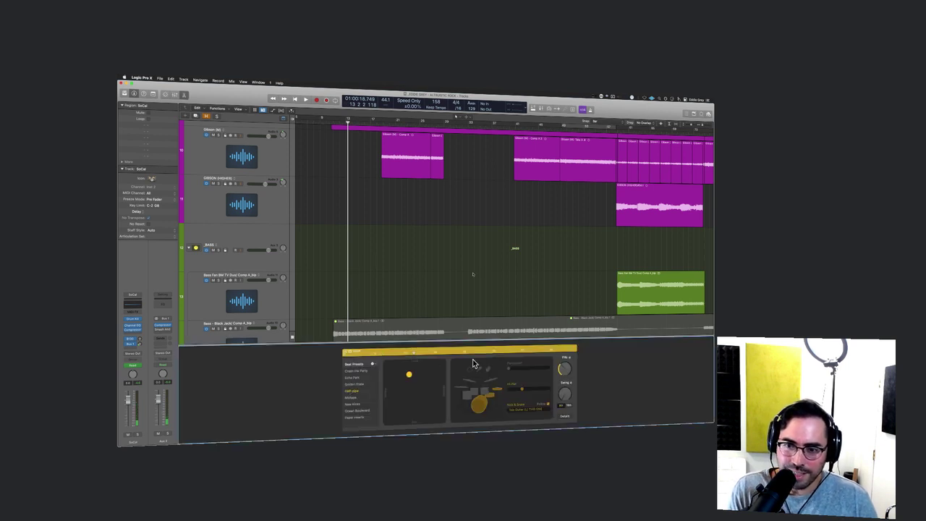
click(566, 418)
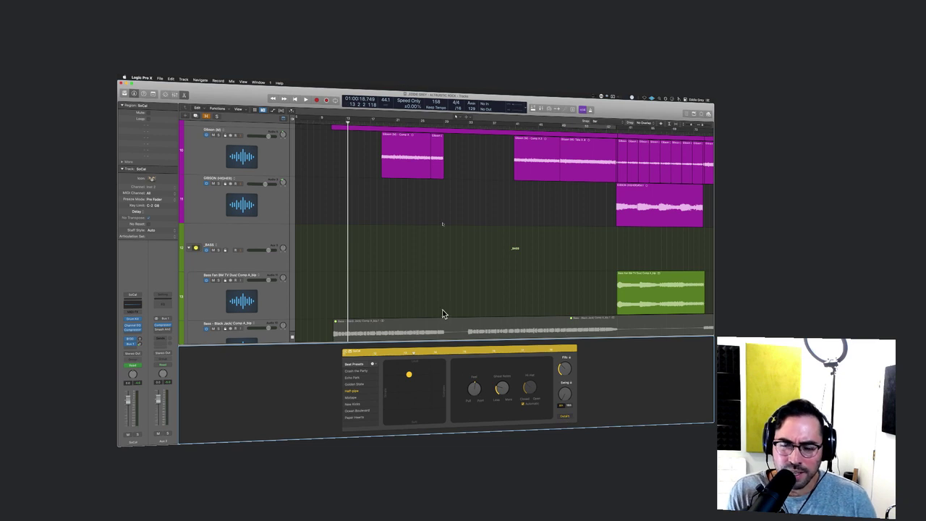
Step: Zoom in on the start of the SoCal region and adjust its Feel setting between Pull and Push
scroll(443, 313, down, 5)
key(super+Right)
key(super+Right)
key(super+Right)
key(super+Right)
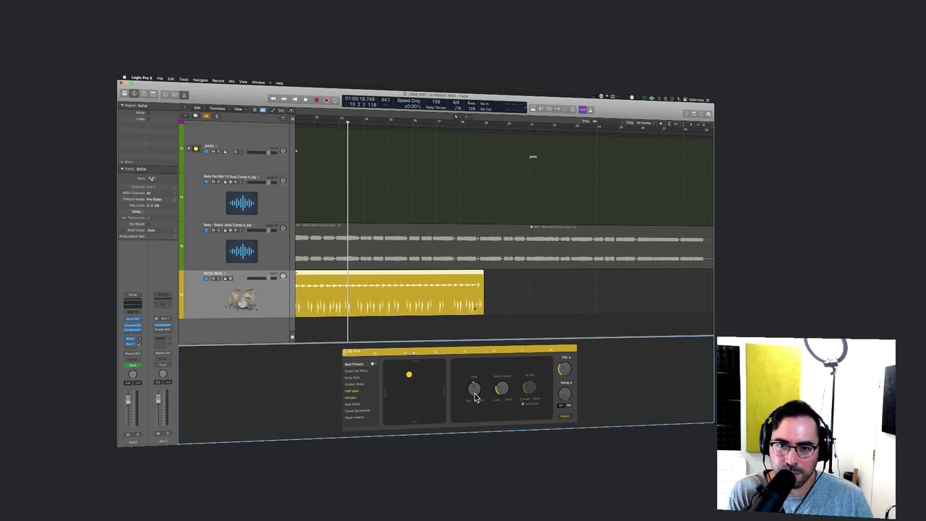
scroll(396, 309, up, 8)
scroll(396, 309, left, 15)
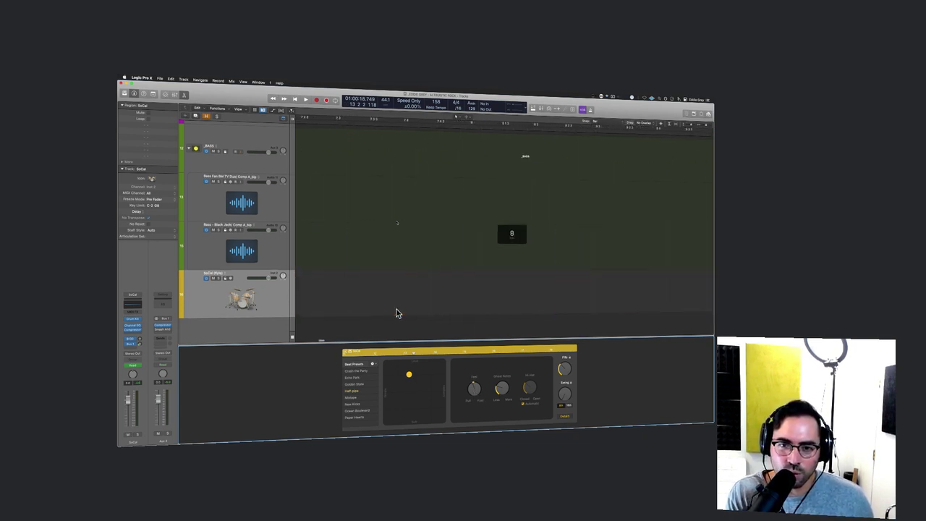
scroll(431, 331, right, 10)
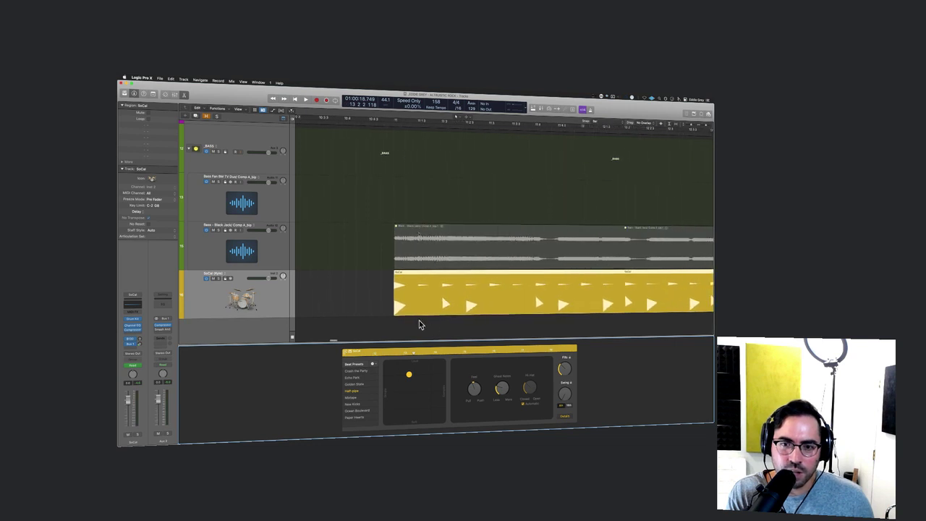
scroll(411, 323, right, 3)
scroll(409, 322, up, 8)
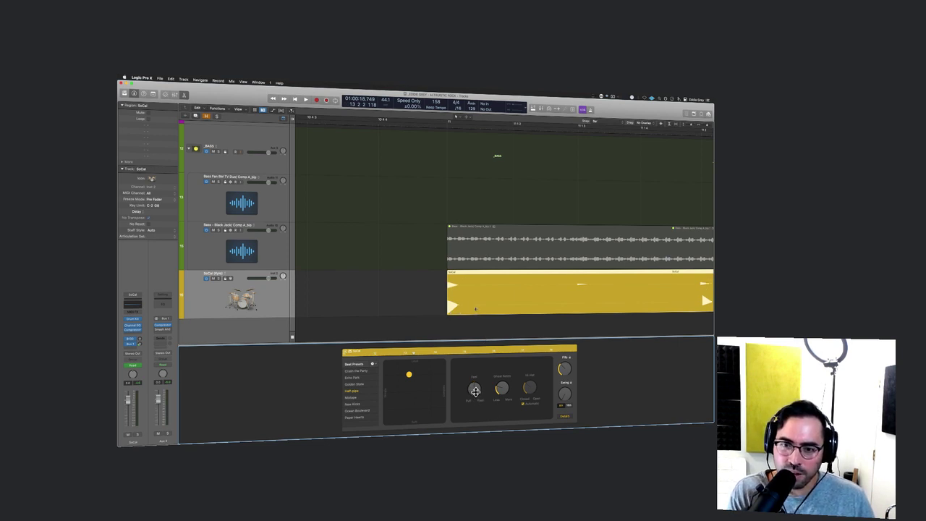
drag(477, 396, 478, 397)
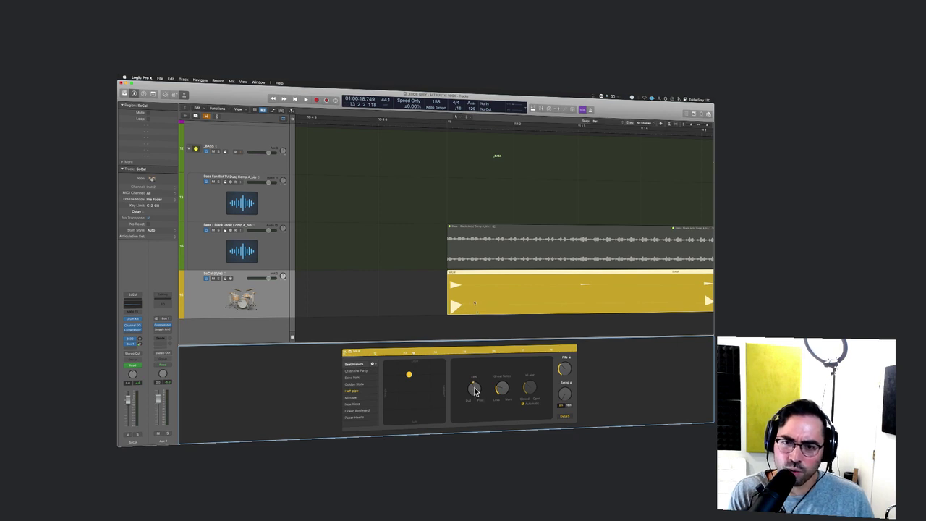
Step: Close the Drummer Editor and audition the SoCal region from just before bar 11
click(392, 313)
key(e)
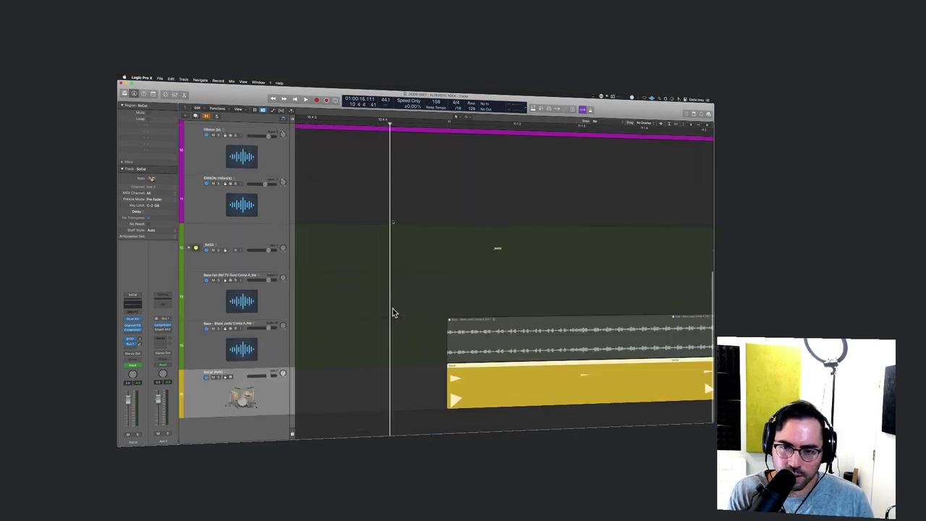
click(402, 400)
key(super+Left)
key(super+Left)
key(super+Left)
key(super+Left)
key(super+Left)
key(space)
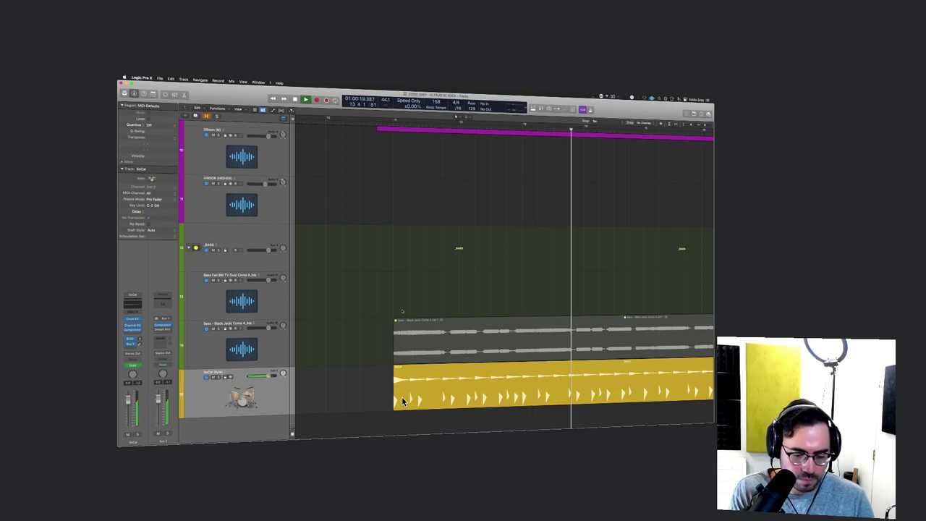
key(space)
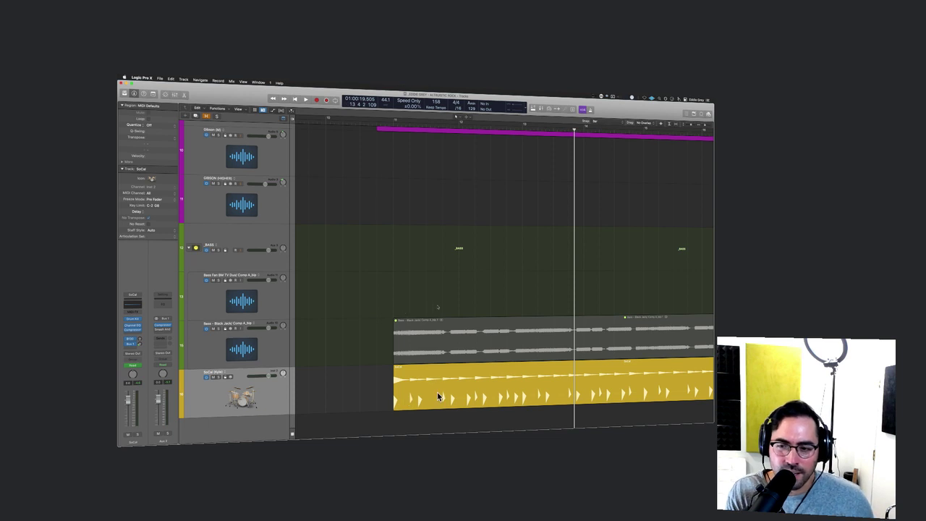
Step: Audition the end of the SoCal region, starting playback around bar 17
key(super+Left)
key(super+Left)
key(super+Left)
key(super+Left)
key(super+Left)
scroll(438, 397, right, 2)
scroll(437, 397, right, 2)
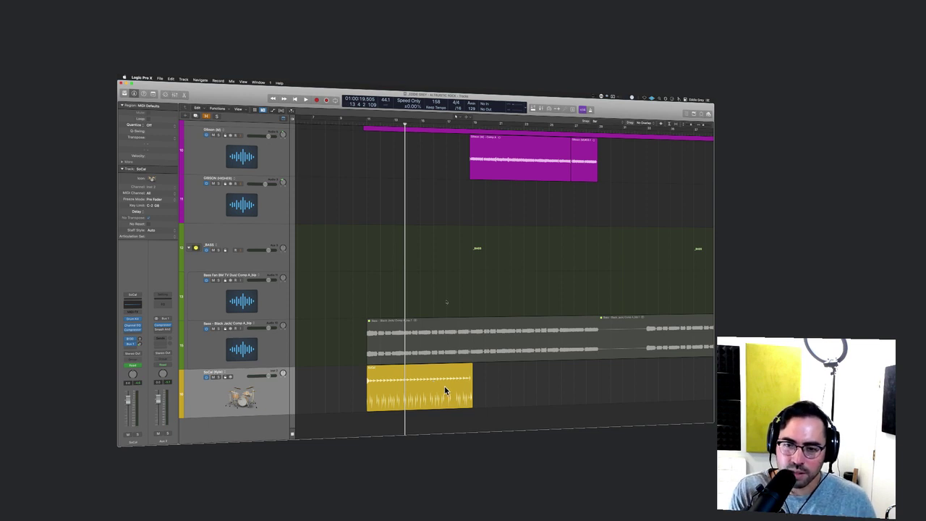
click(450, 302)
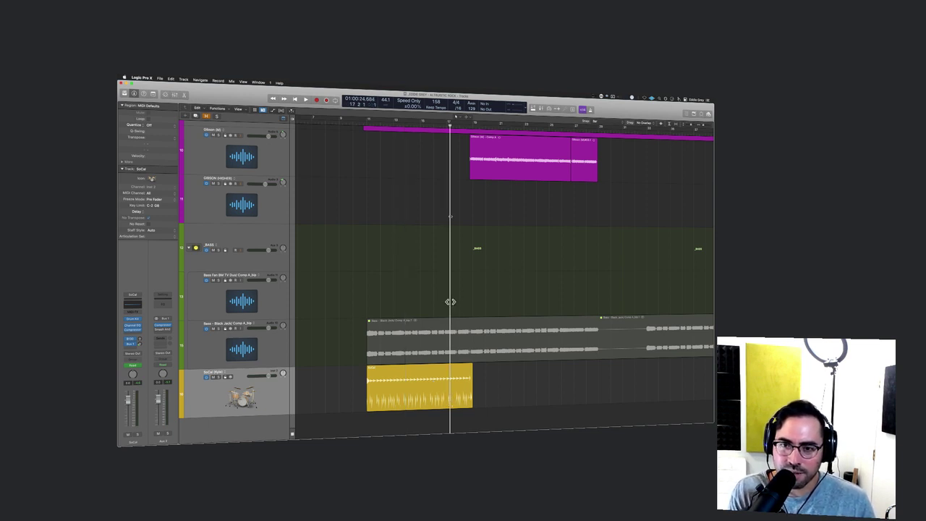
key(space)
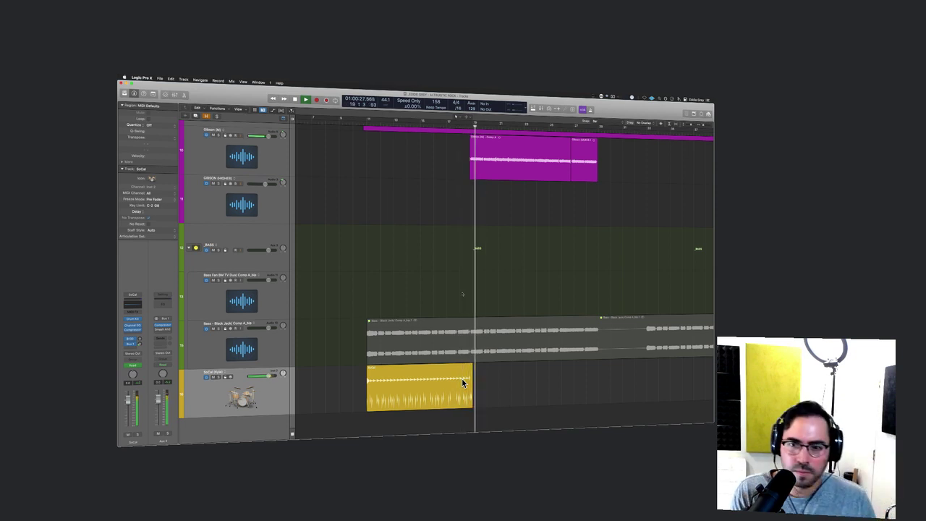
key(space)
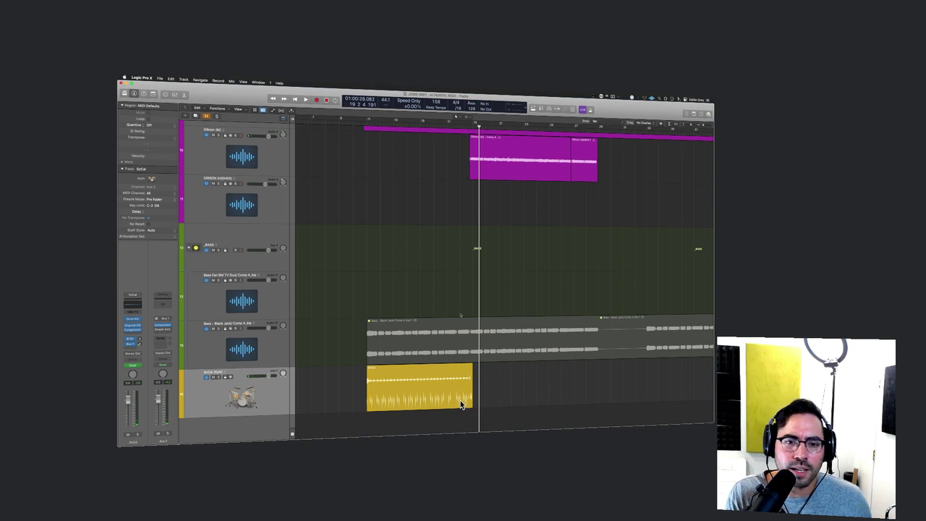
Step: Open the SoCal region in the Drummer Editor and turn its Fills down to the minimum
key(super+Right)
key(super+Right)
double_click(431, 397)
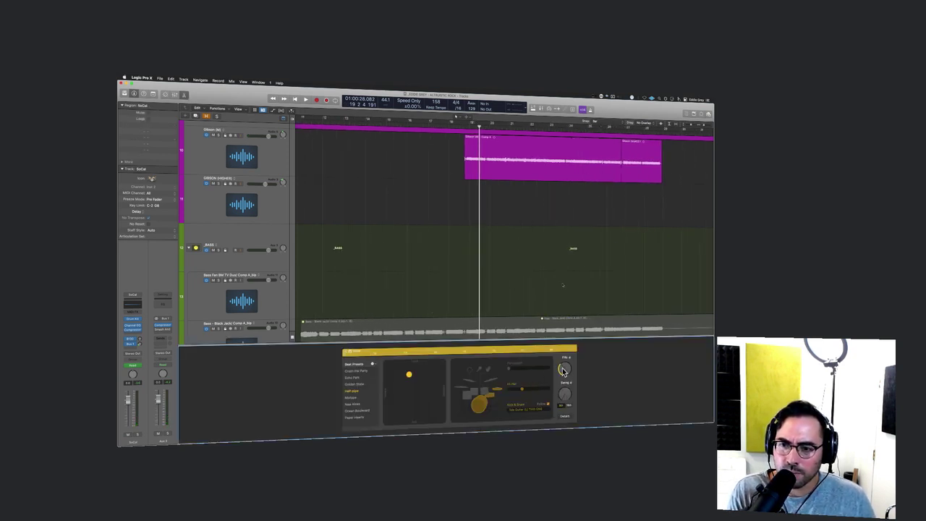
scroll(488, 304, down, 3)
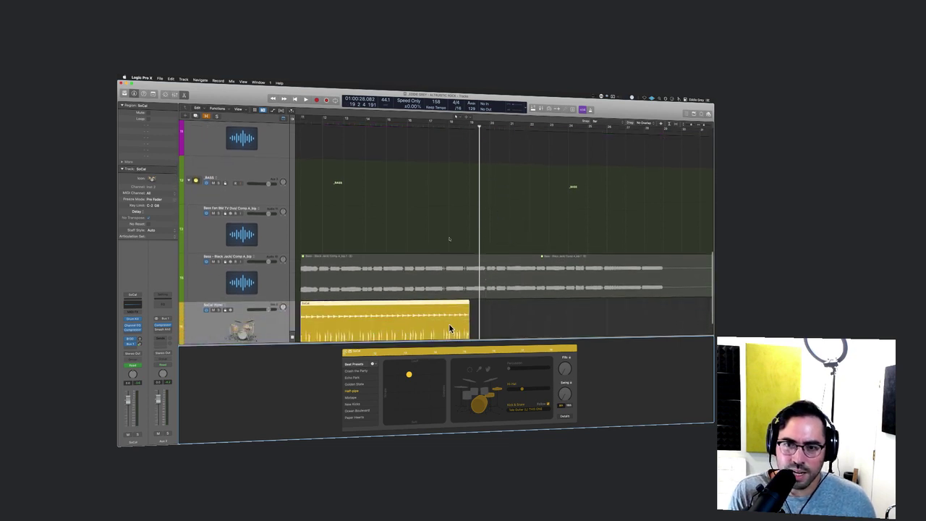
Step: Play the last bars of the SoCal region with fills turned off, starting in bar 16
shift+click(422, 241)
key(space)
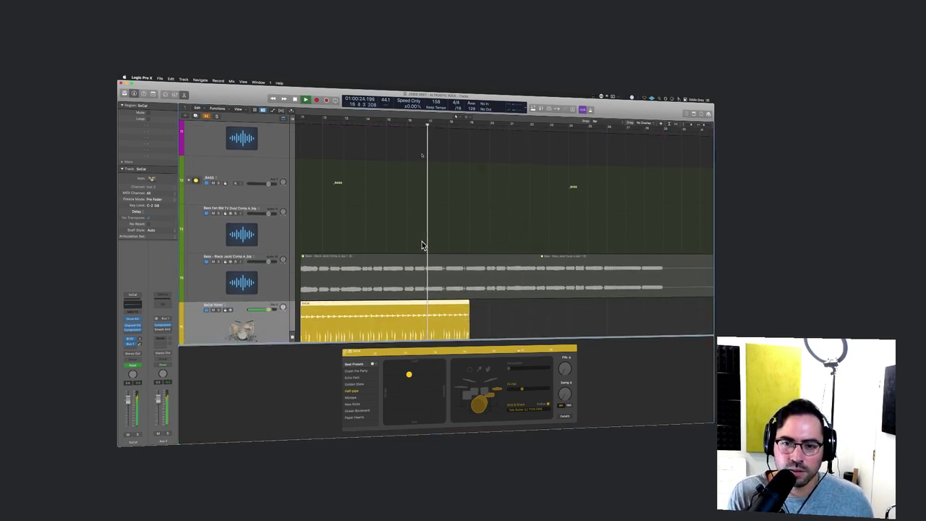
scroll(421, 241, down, 2)
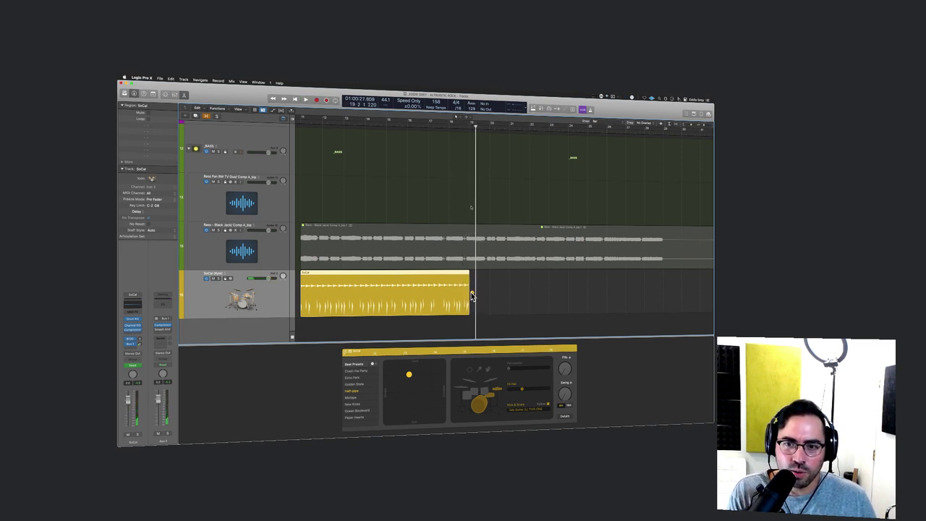
Step: Repeat the SoCal region once, directly after the original
key(super+r)
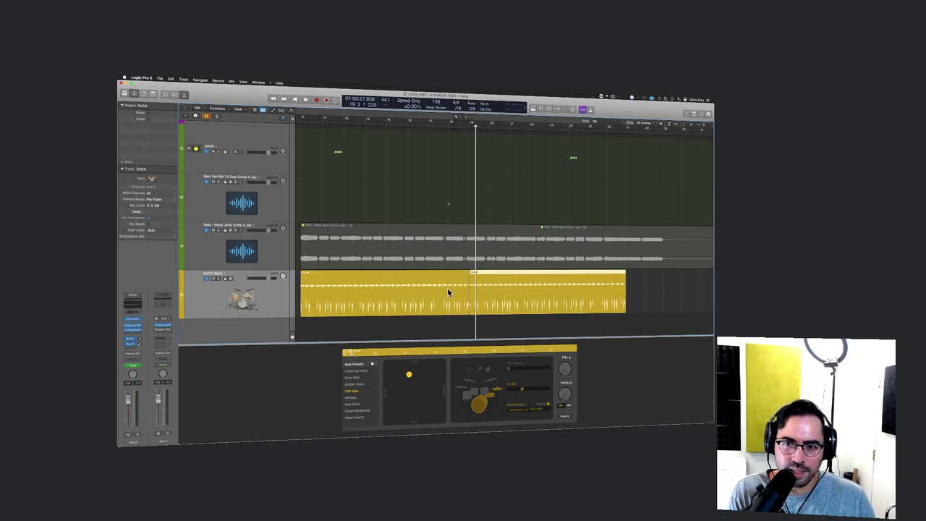
click(382, 297)
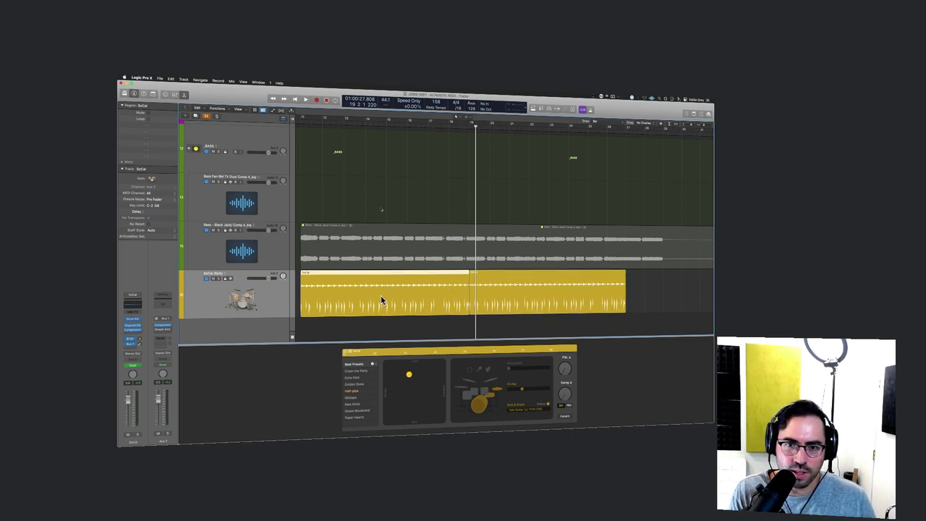
click(476, 294)
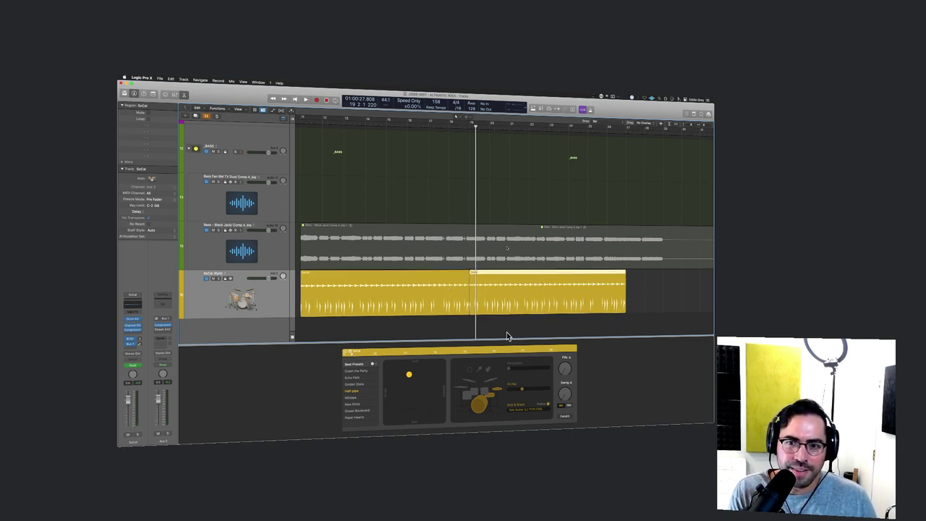
Step: Raise the Fills amount of the first SoCal region gradually and audition its transition into the repeated region
click(444, 310)
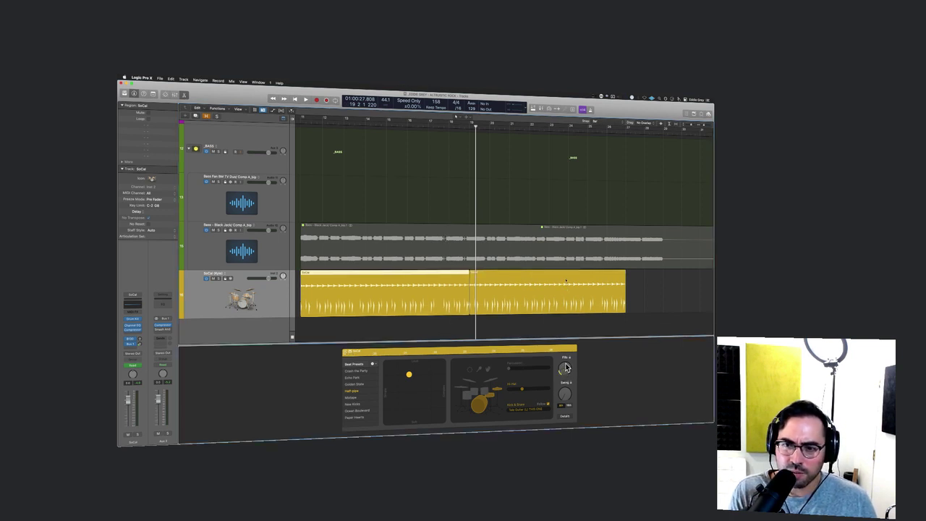
key(space)
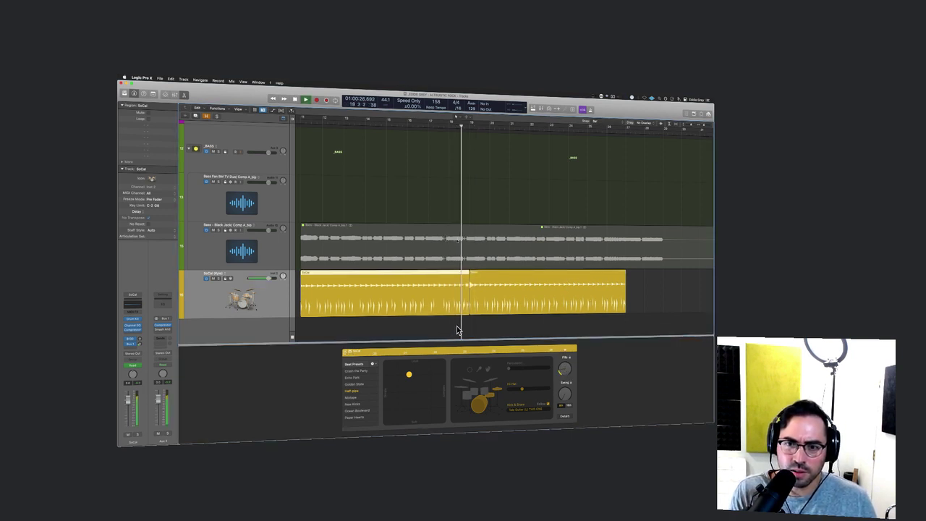
key(space)
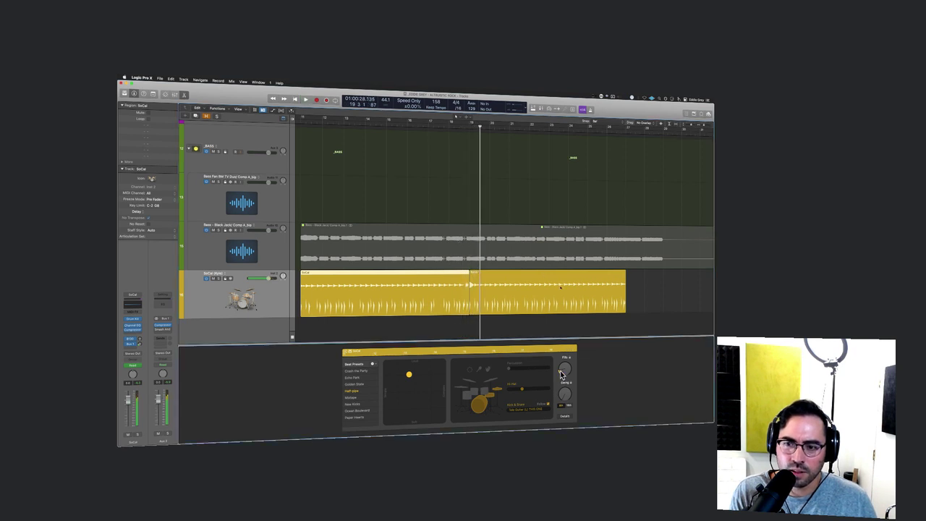
key(space)
click(456, 329)
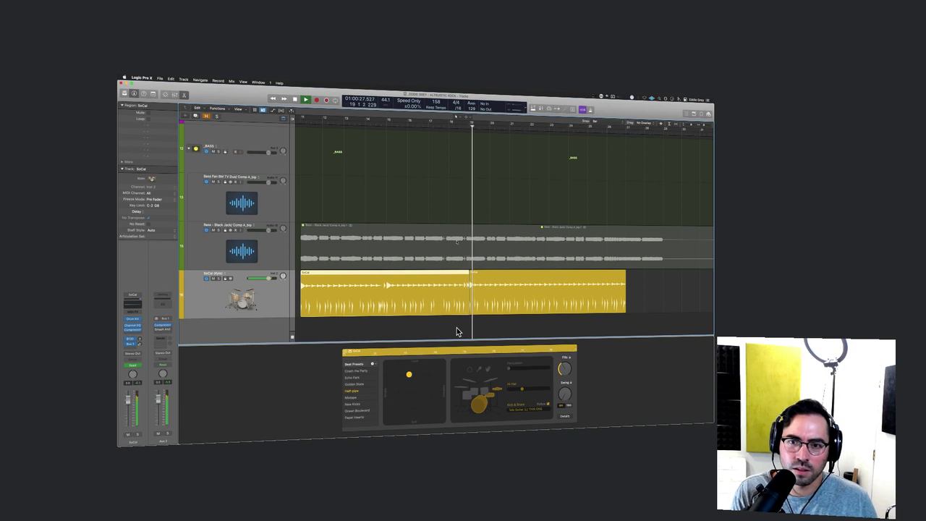
key(space)
Step: Increase the first SoCal region's Fills further and replay the transition at bar 19
drag(559, 372, 565, 374)
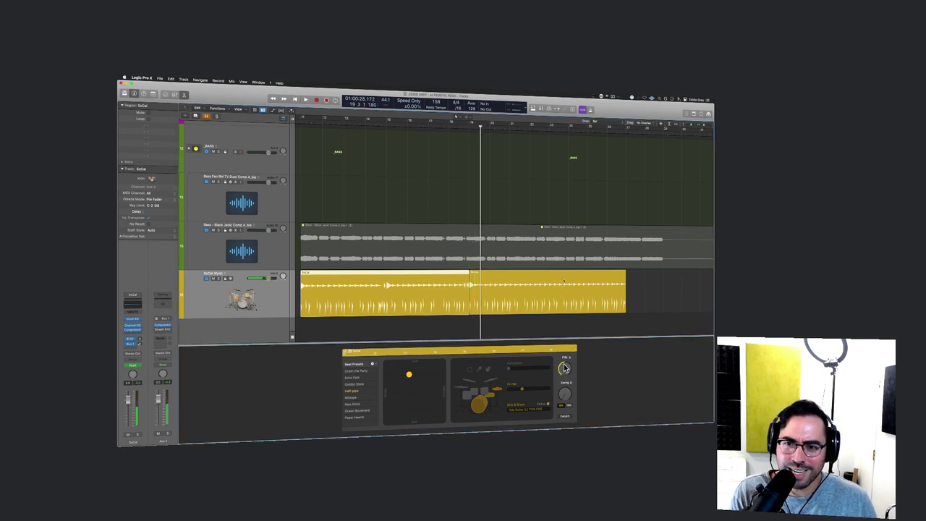
click(453, 327)
key(space)
click(452, 327)
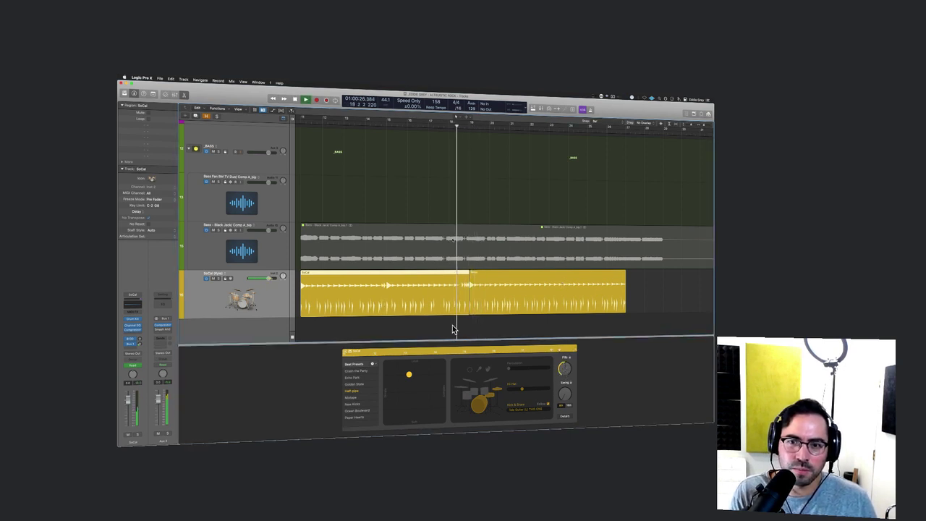
key(space)
key(space)
key(space)
Step: Repeat the fill-heavy first SoCal region over the second one, and turn the first region's Fills down to the minimum
click(431, 297)
key(super+r)
click(422, 296)
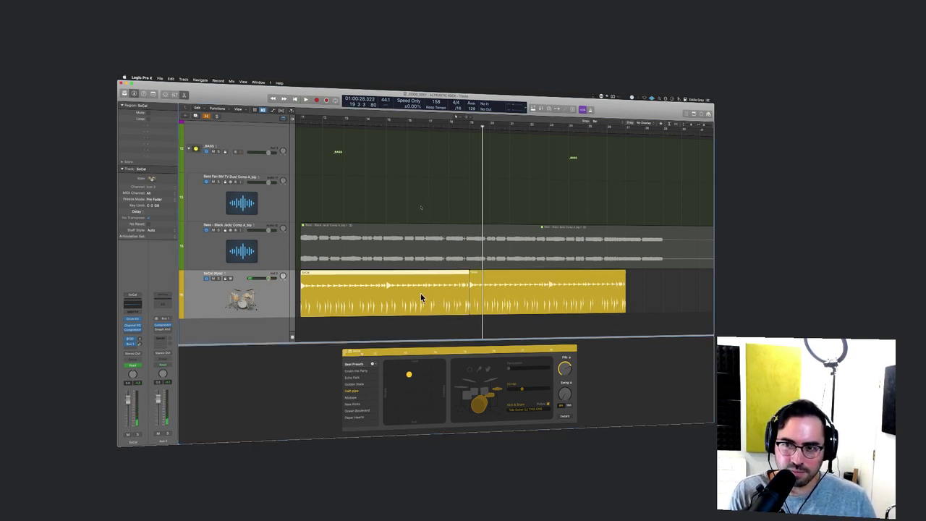
drag(563, 368, 575, 413)
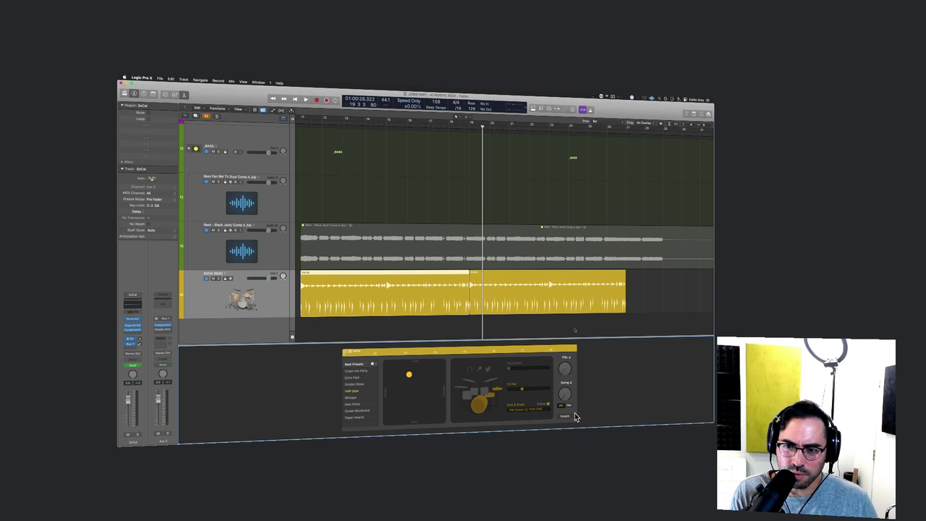
Step: Select both SoCal drummer regions and convert them to MIDI regions
drag(538, 326, 424, 289)
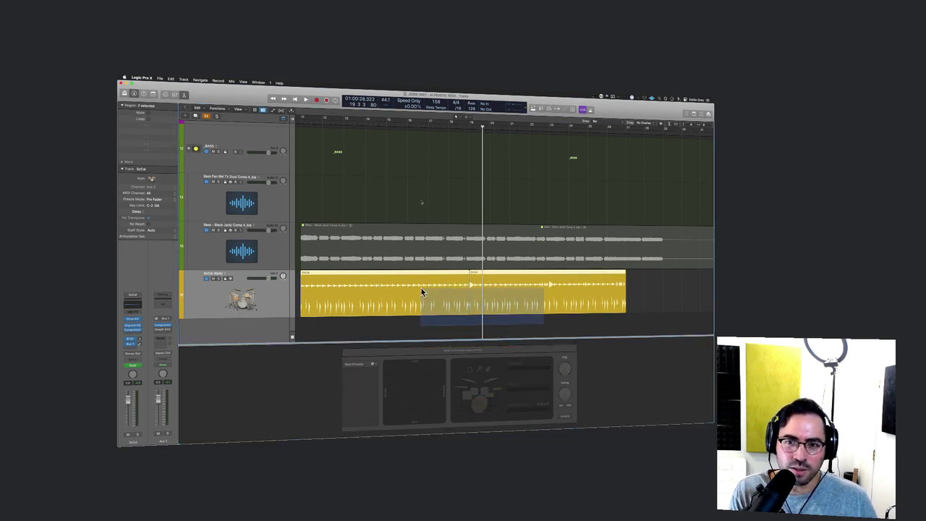
right_click(421, 287)
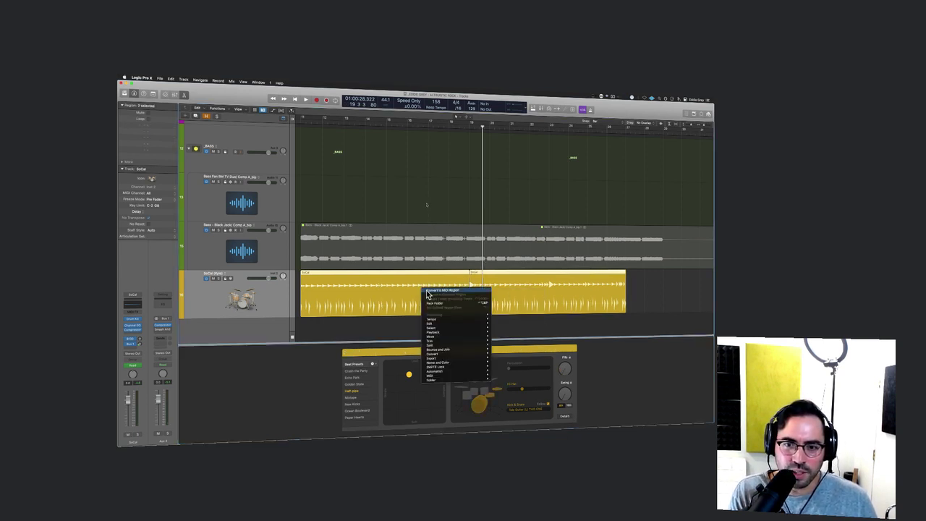
mouse_move(455, 353)
click(518, 379)
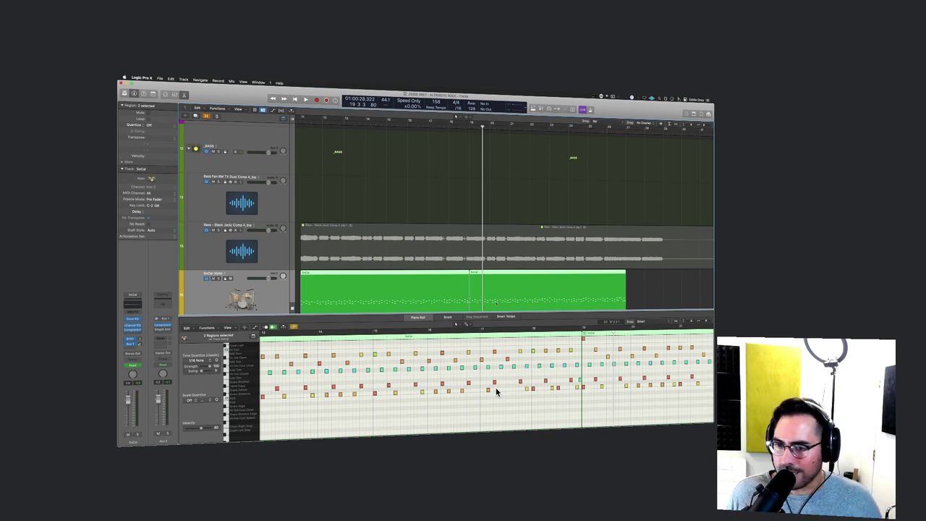
Step: Select all Snare Center notes across both SoCal regions in the Piano Roll and set their velocity to 127
scroll(496, 392, down, 5)
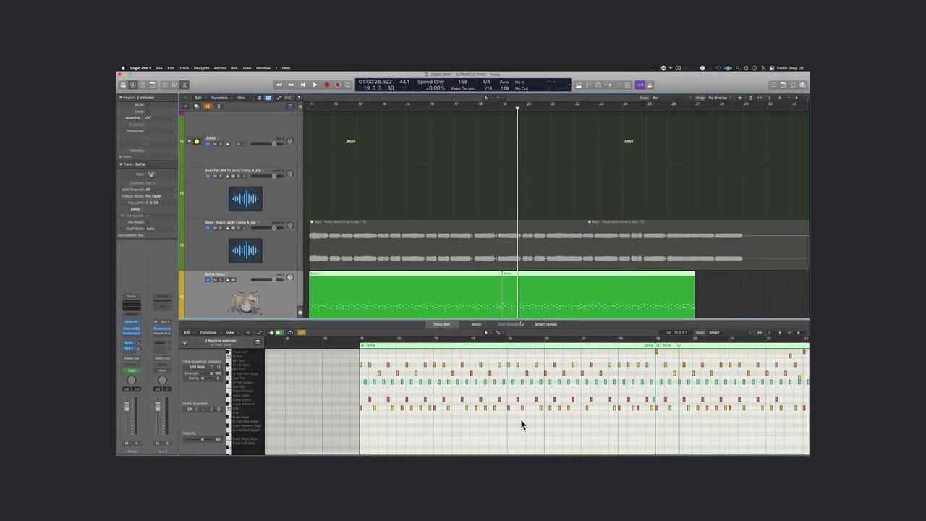
click(255, 401)
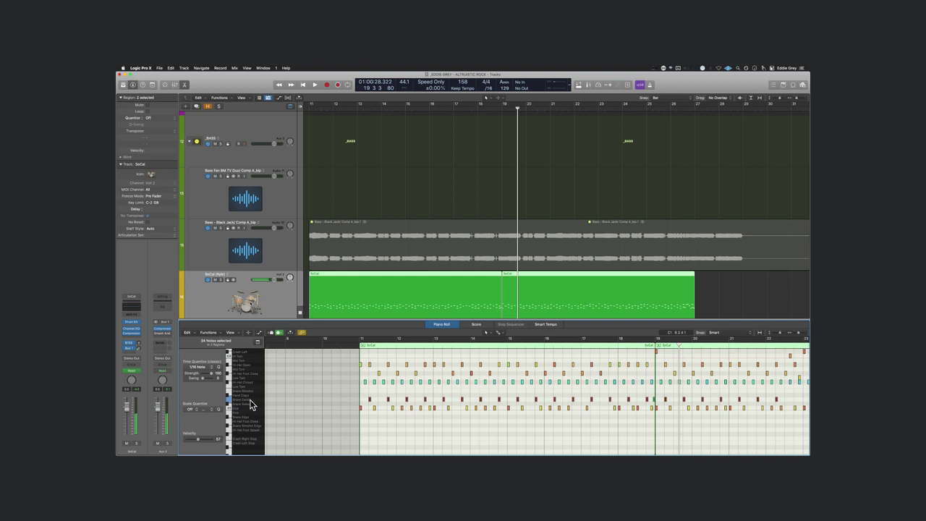
key(super+Right)
key(super+Right)
key(super+Right)
key(super+Right)
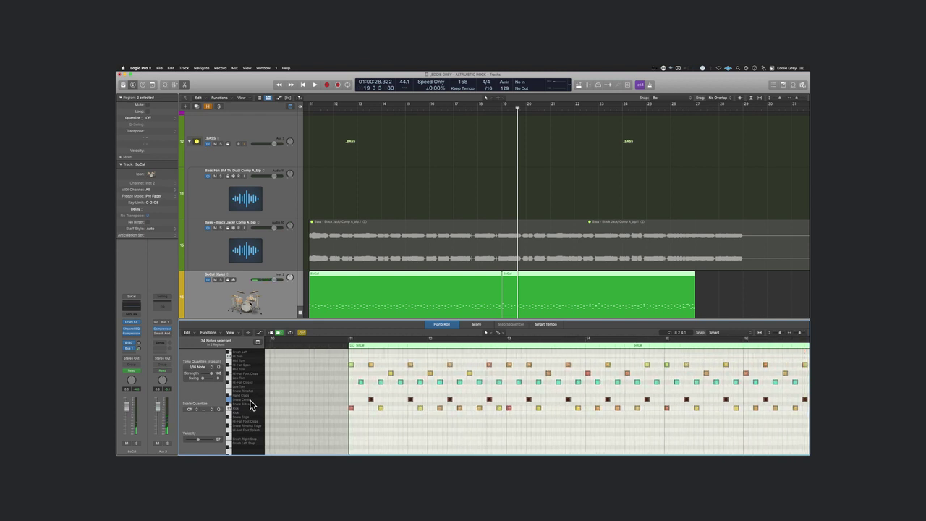
drag(197, 439, 216, 440)
Step: Audition the full-velocity snare from just before bar 11 and lower the selected notes' velocity slightly
shift+click(343, 417)
key(space)
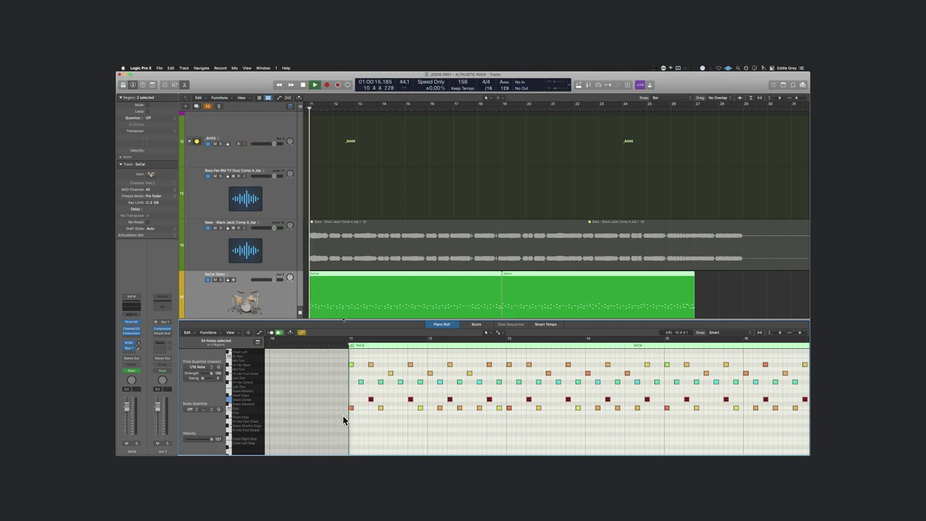
key(space)
drag(210, 442, 210, 444)
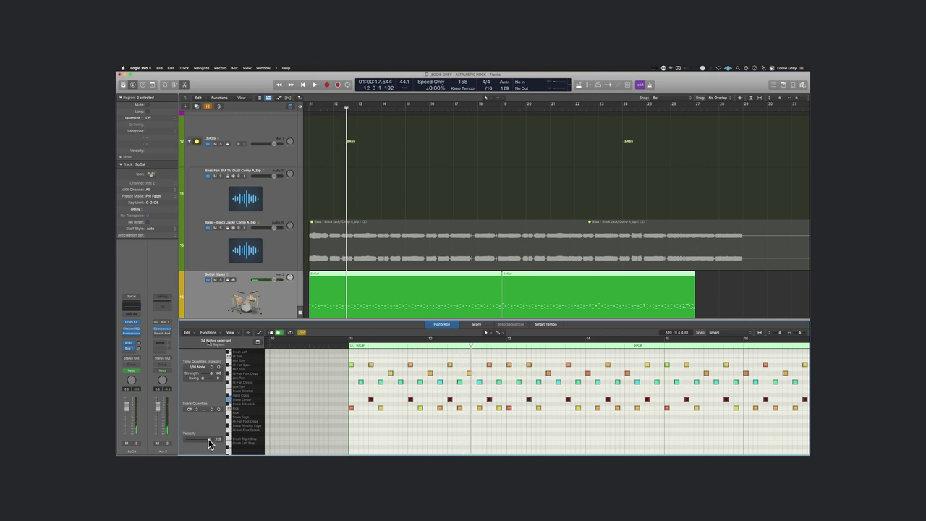
Step: Audition the drums and fine-tune the velocity of the selected Snare Center notes across both SoCal regions
key(space)
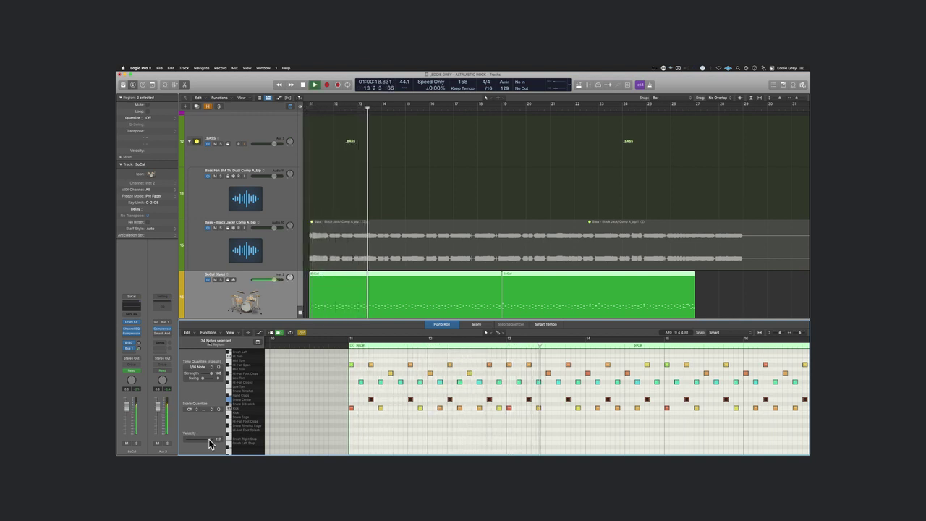
drag(208, 439, 209, 439)
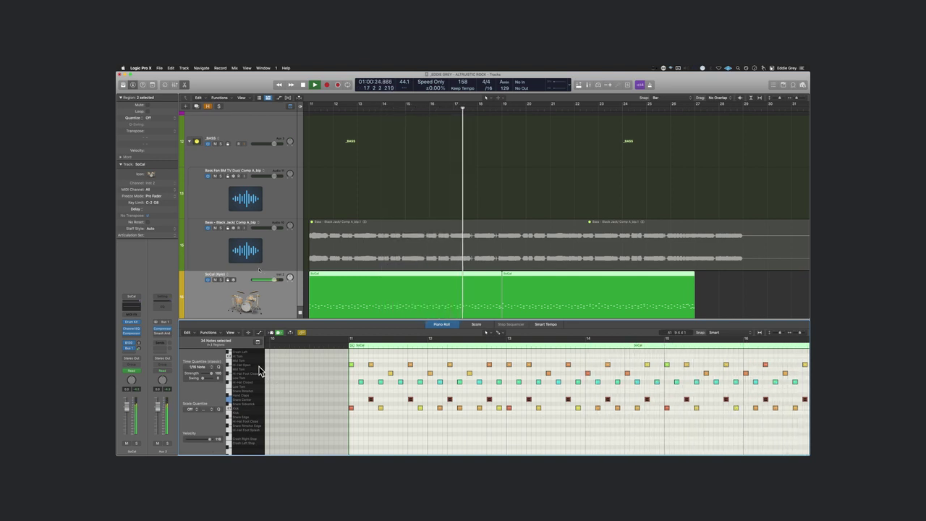
key(space)
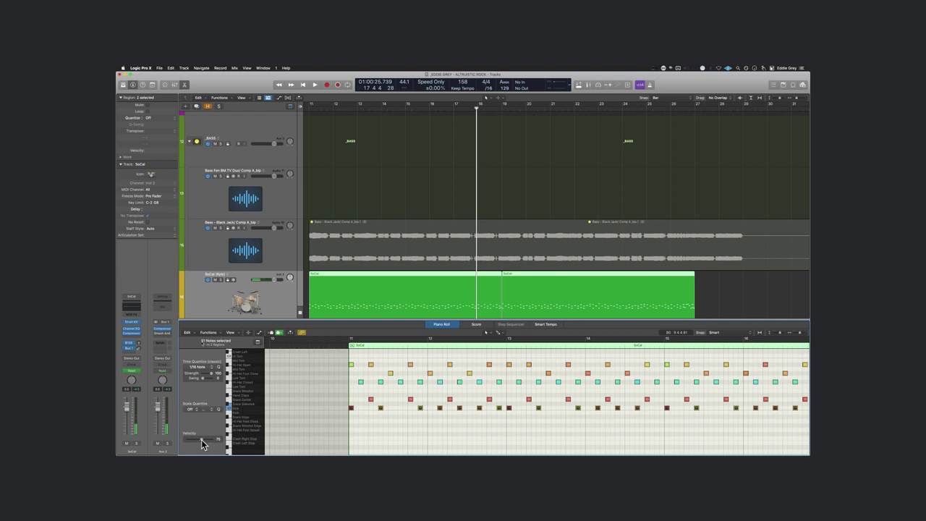
Step: Raise the velocity of all Kick notes in both SoCal regions and settle on 108 while auditioning
drag(202, 444, 212, 446)
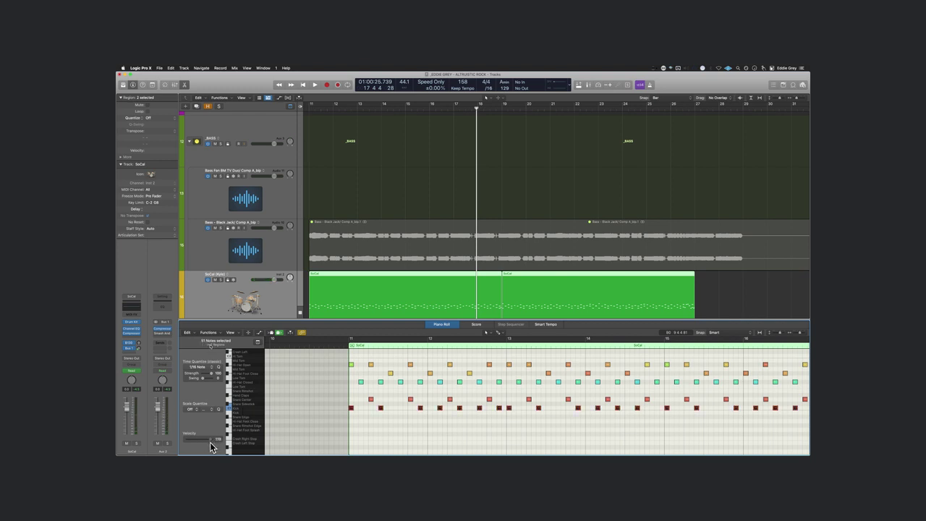
key(space)
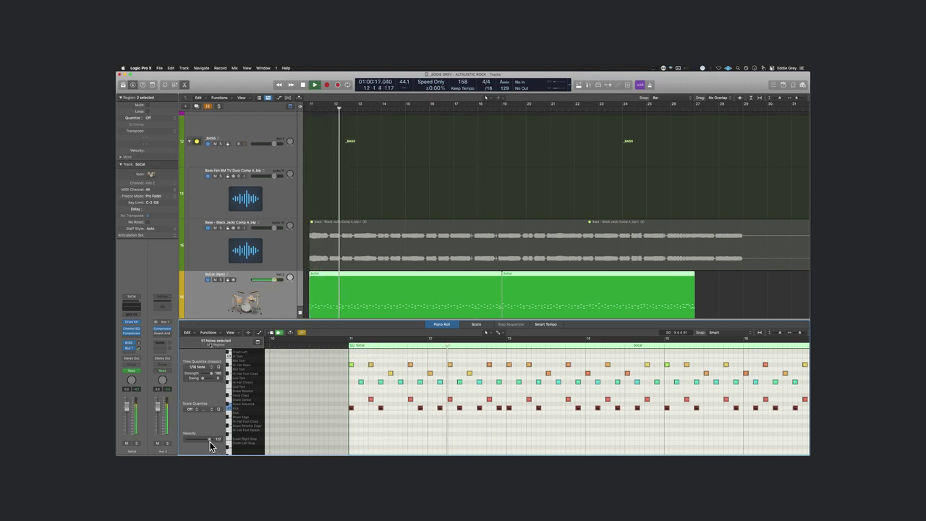
drag(210, 441, 209, 440)
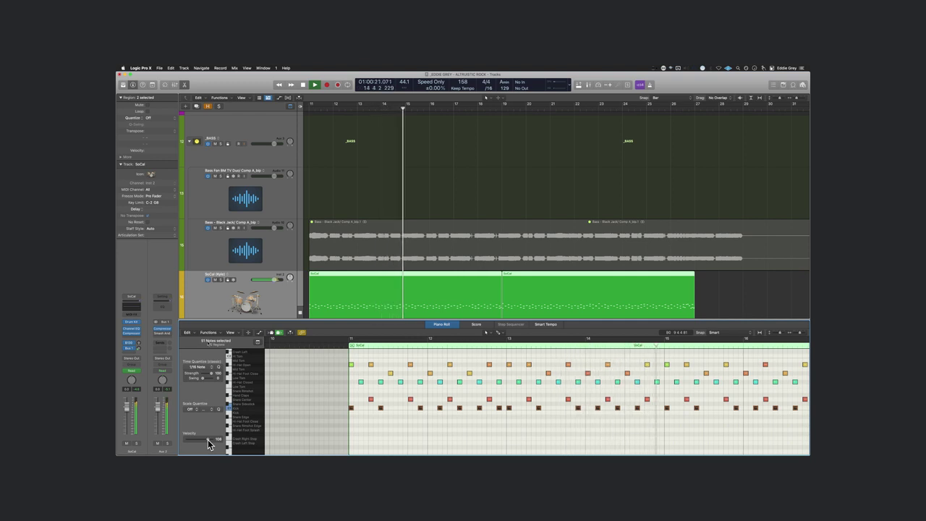
key(space)
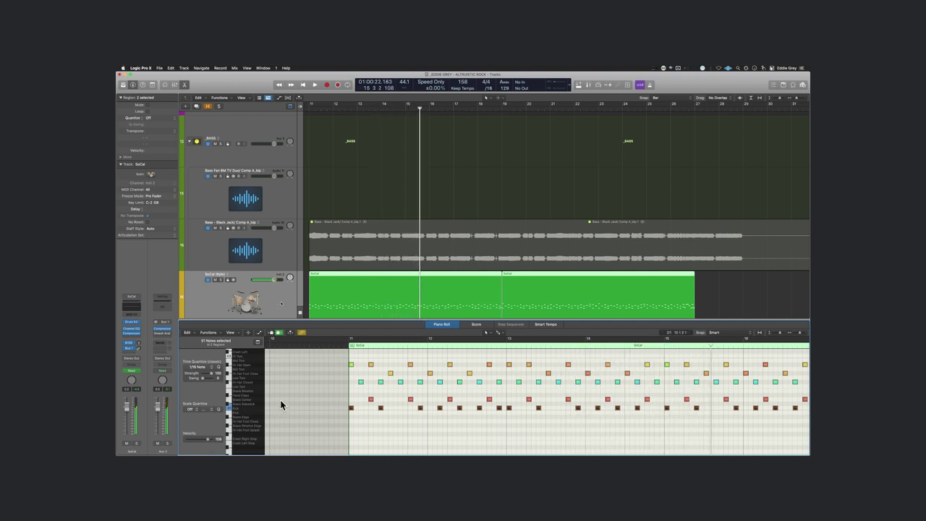
Step: Close the Piano Roll and display the Producer Kits in the Library for the SoCal drum track
key(super+Left)
key(super+Left)
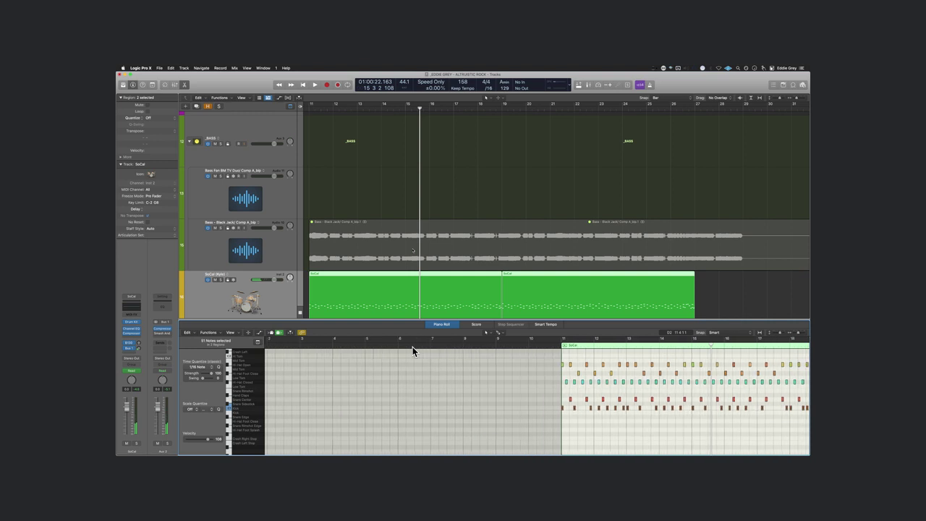
key(p)
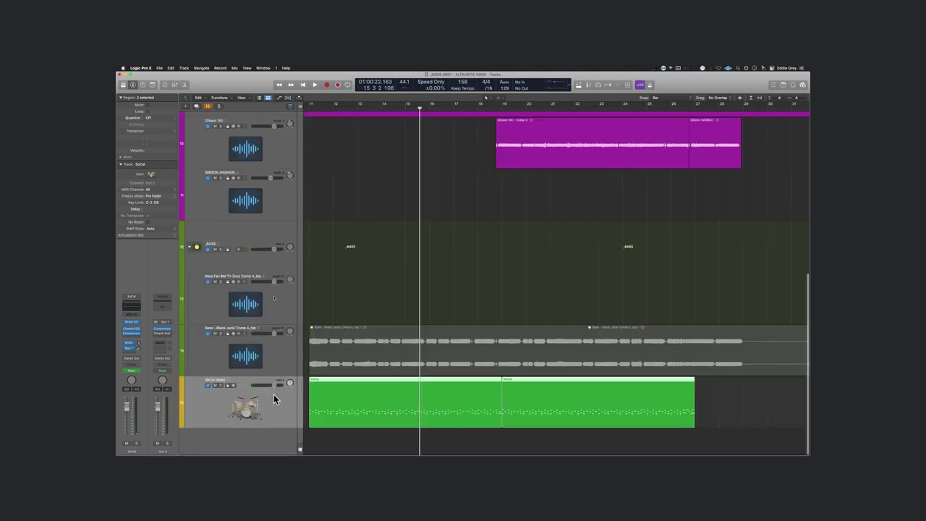
click(547, 448)
drag(547, 449, 421, 405)
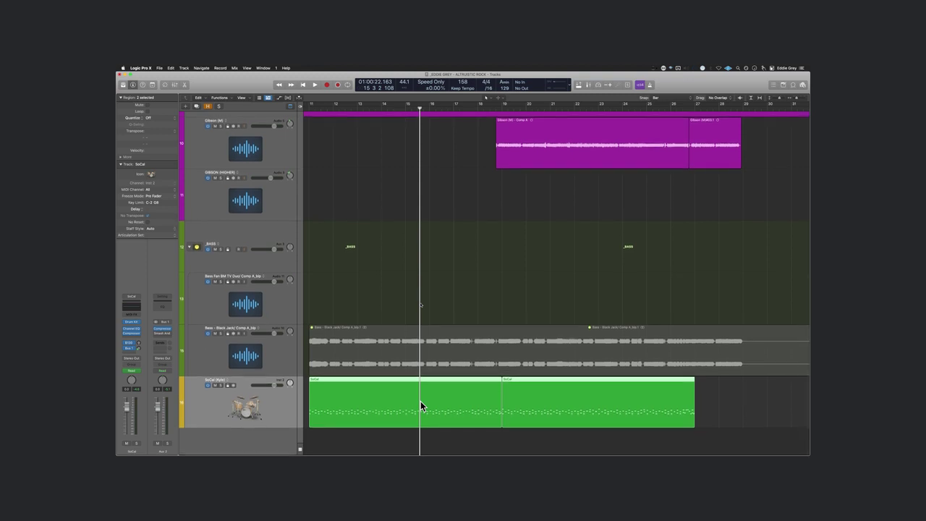
key(y)
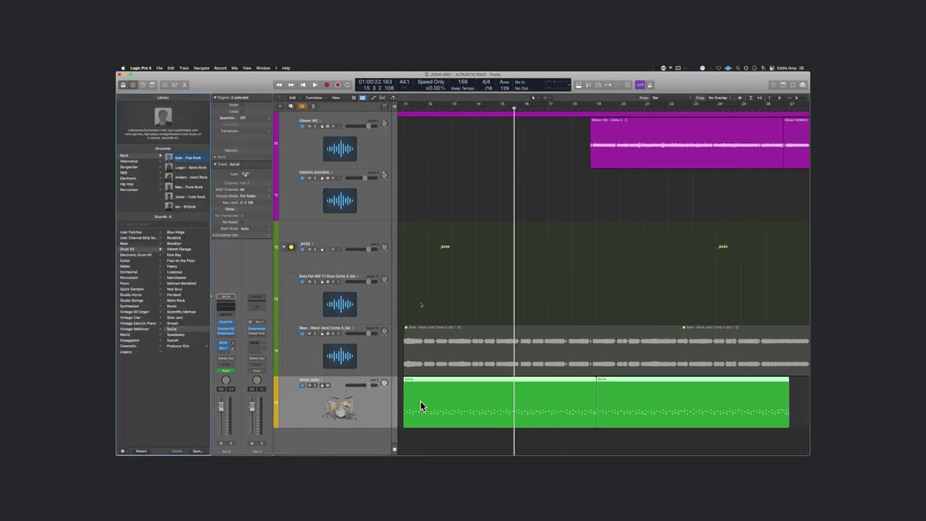
click(186, 347)
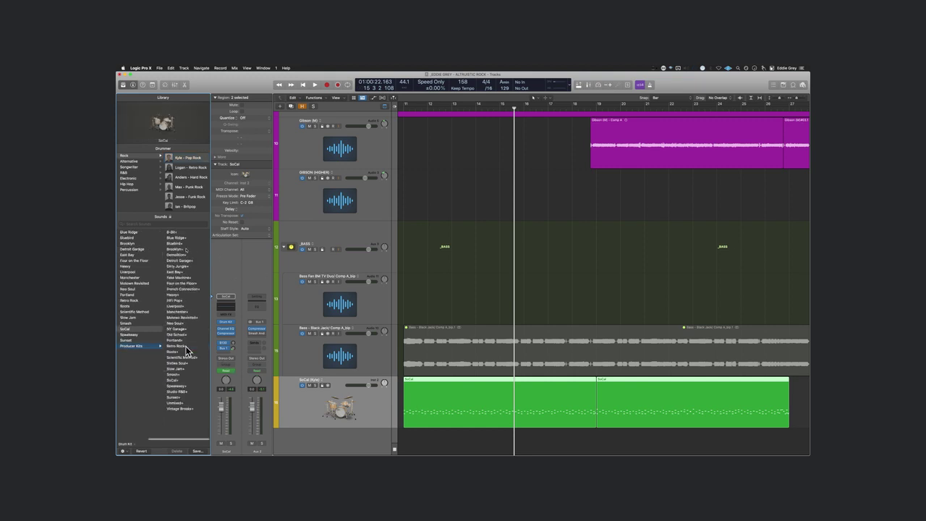
click(317, 411)
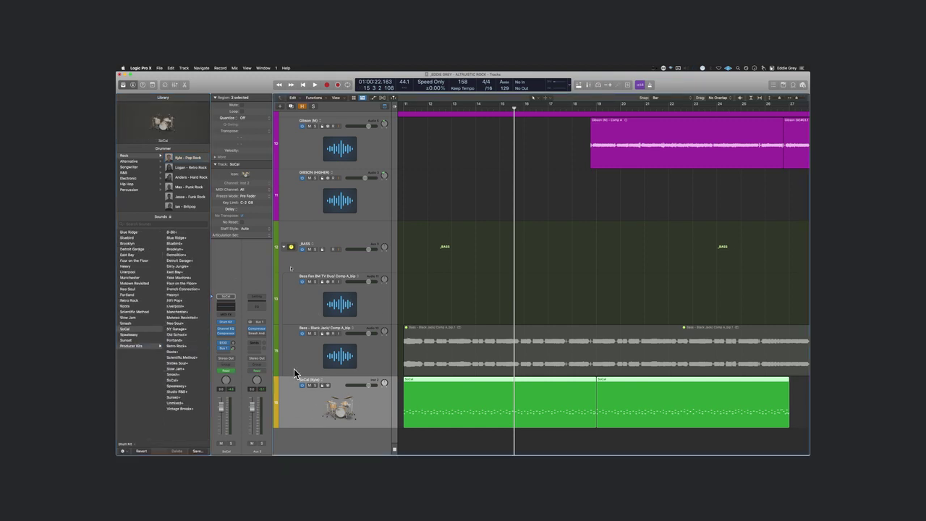
Step: Examine the SoCal kit in the Drum Kit Designer and close the plug-in window
click(226, 327)
click(531, 236)
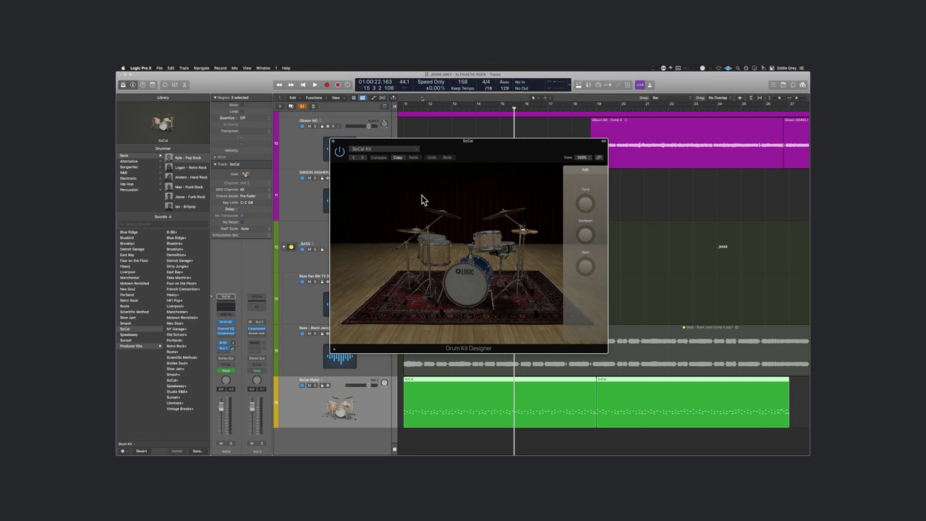
click(334, 142)
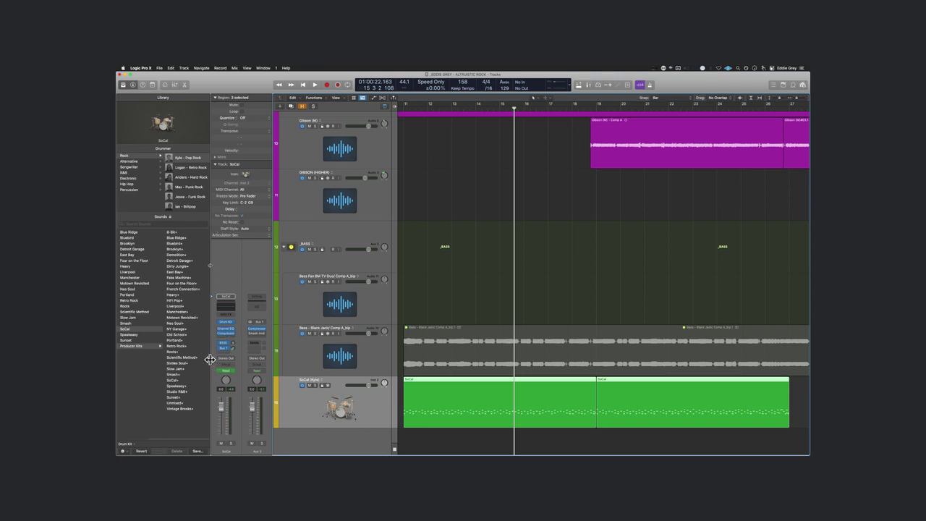
Step: Load the SoCal+ producer kit on the drum track and expand its stack to browse the individual drum channels
click(185, 381)
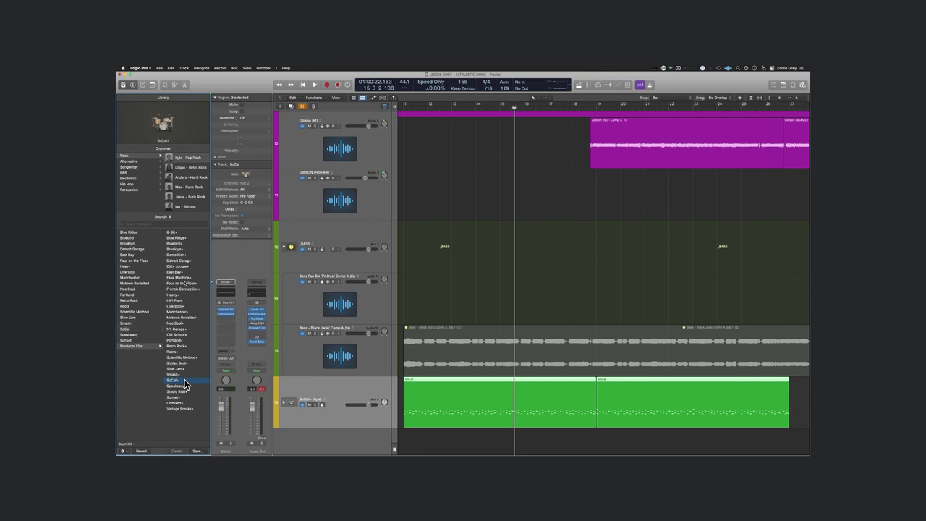
click(285, 404)
scroll(441, 365, down, 6)
scroll(431, 327, down, 3)
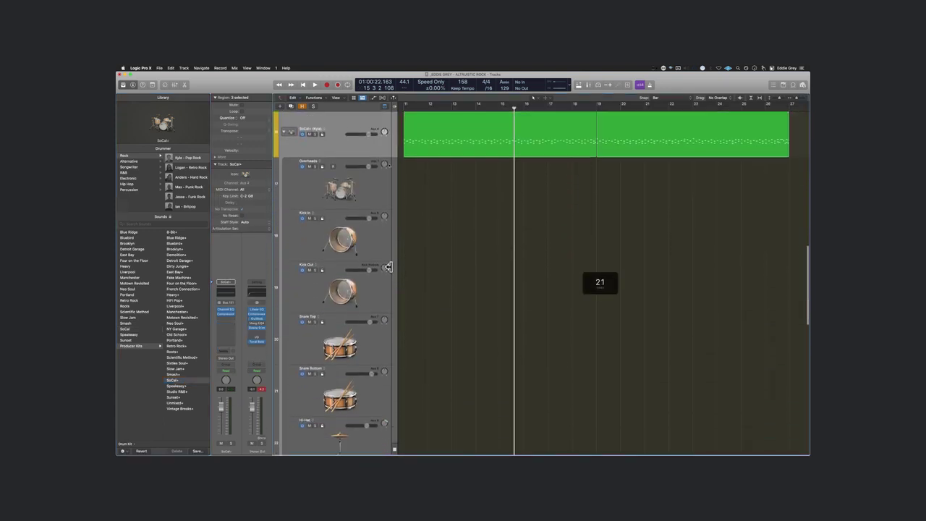
scroll(372, 304, down, 3)
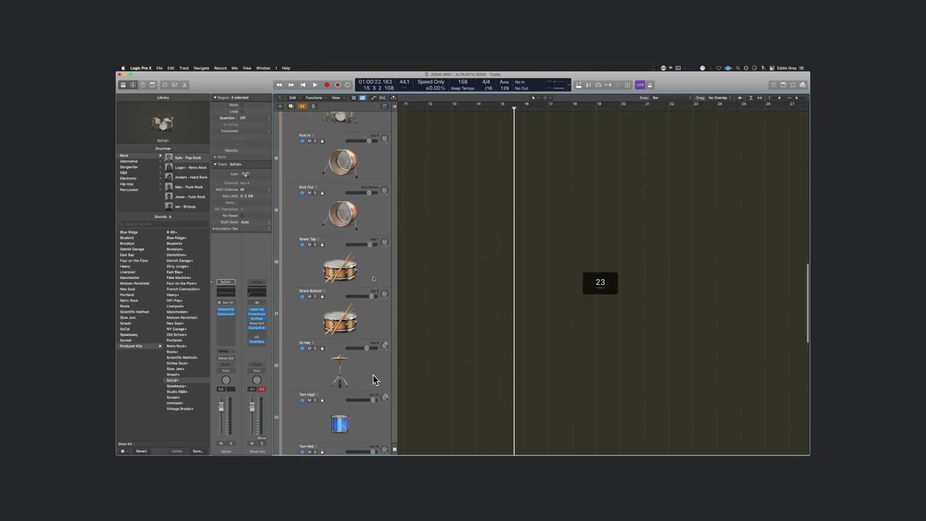
Step: Add a Bus 1 send to the Hi-Hat channel of the SoCal+ stack and audition it
click(373, 374)
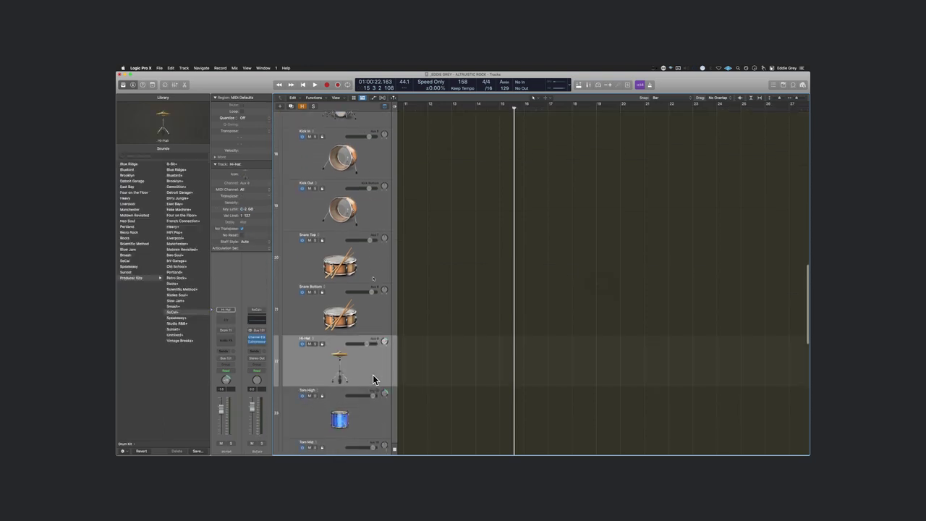
click(228, 339)
mouse_move(228, 359)
click(272, 262)
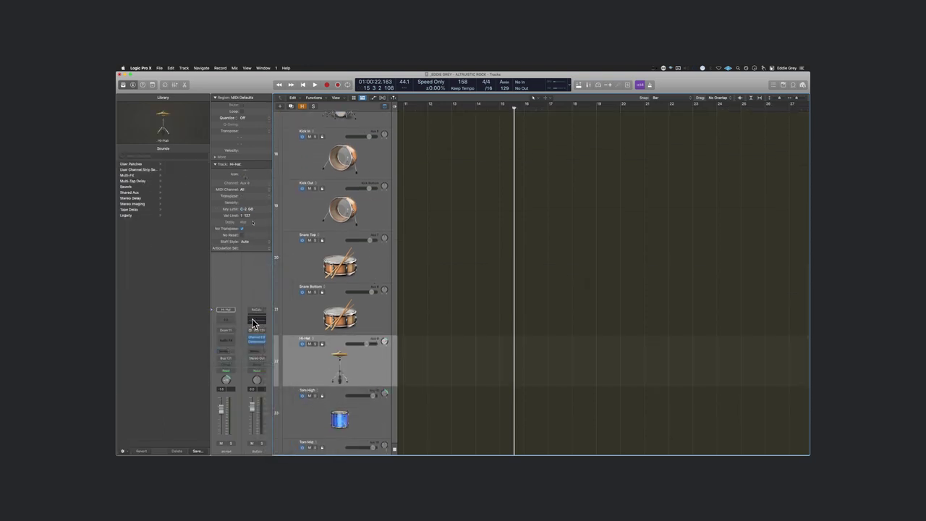
key(space)
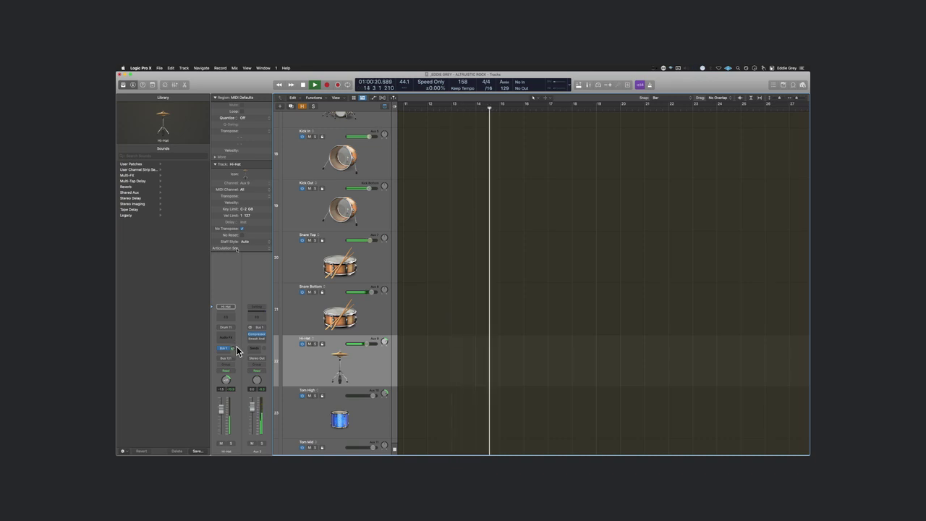
Step: Collapse the SoCal+ stack, add a Bus 1 send to its main channel, and audition the whole kit through it
scroll(341, 311, up, 5)
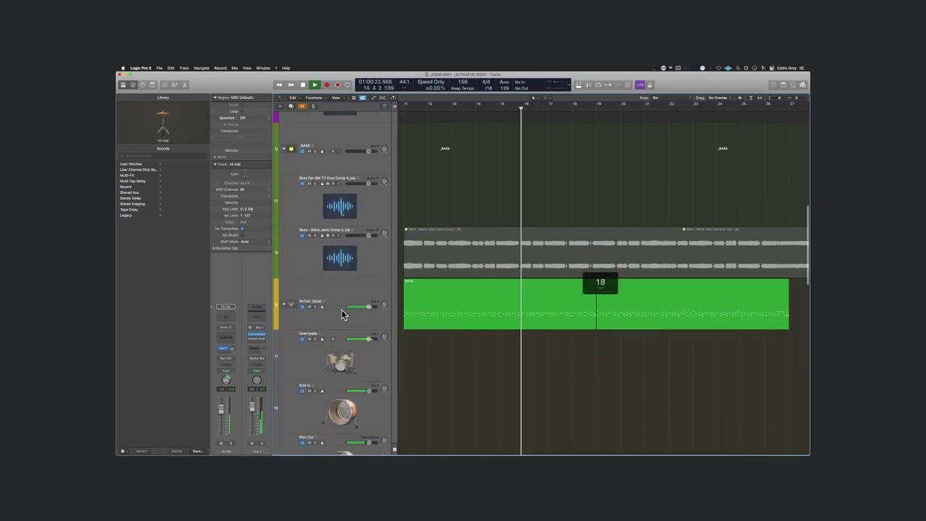
scroll(323, 340, up, 3)
click(322, 378)
click(308, 390)
click(225, 353)
mouse_move(228, 364)
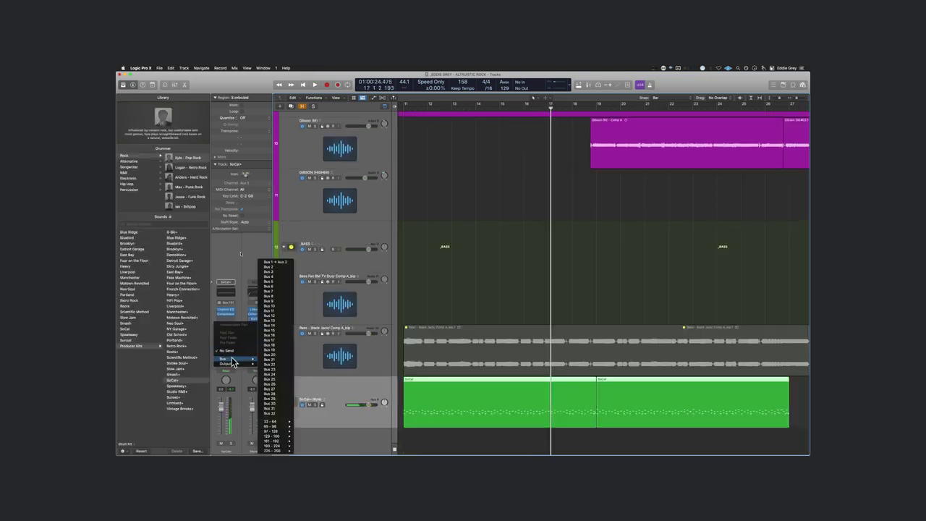
click(277, 262)
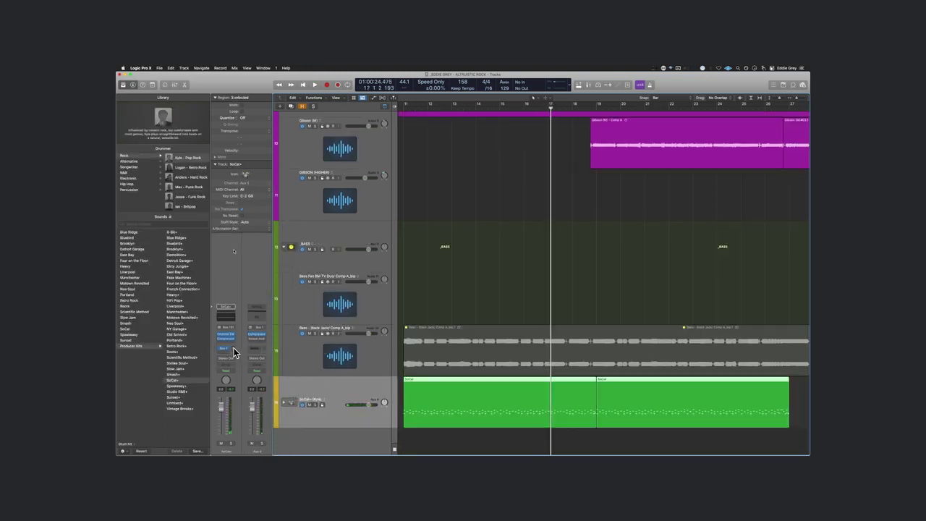
key(space)
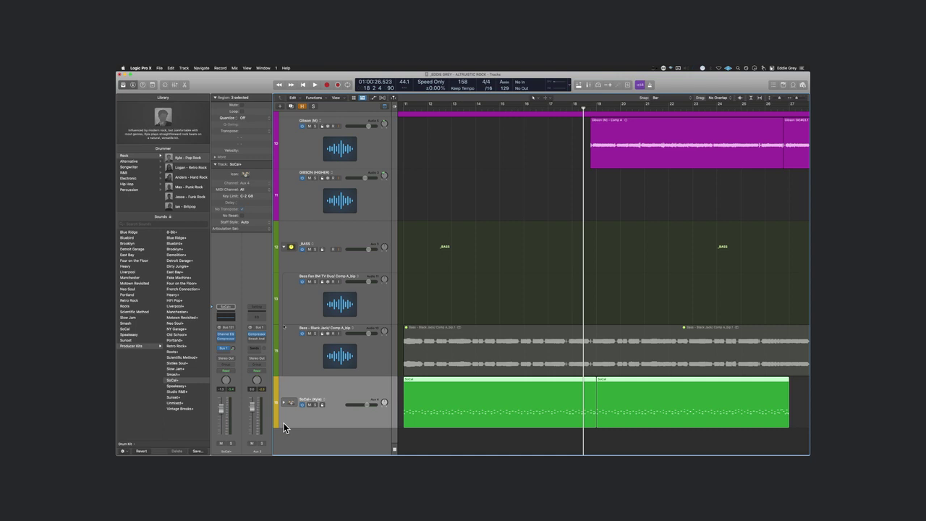
Step: Expand the SoCal+ stack again and adjust the Hi-Hat channel's pan and Bus 1 send during playback
click(283, 401)
scroll(282, 401, down, 5)
scroll(282, 402, down, 6)
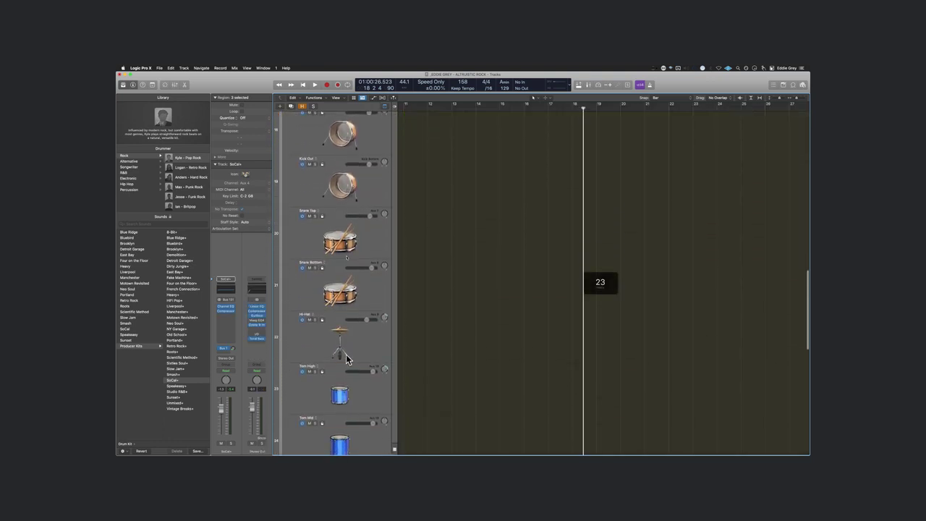
click(346, 356)
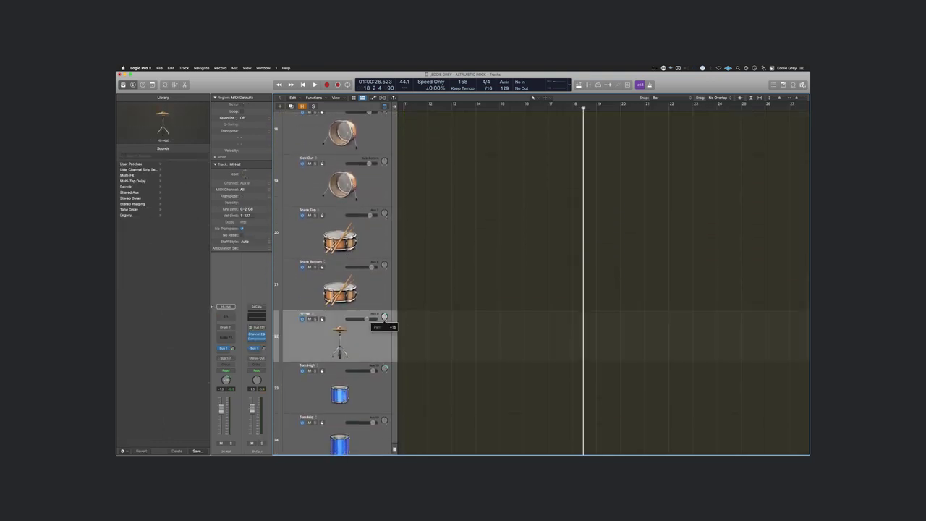
key(space)
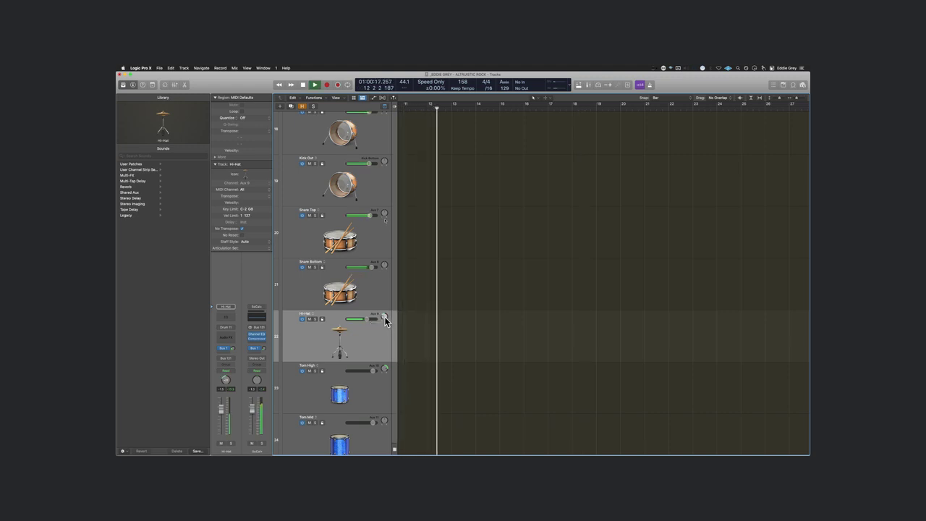
drag(384, 319, 384, 334)
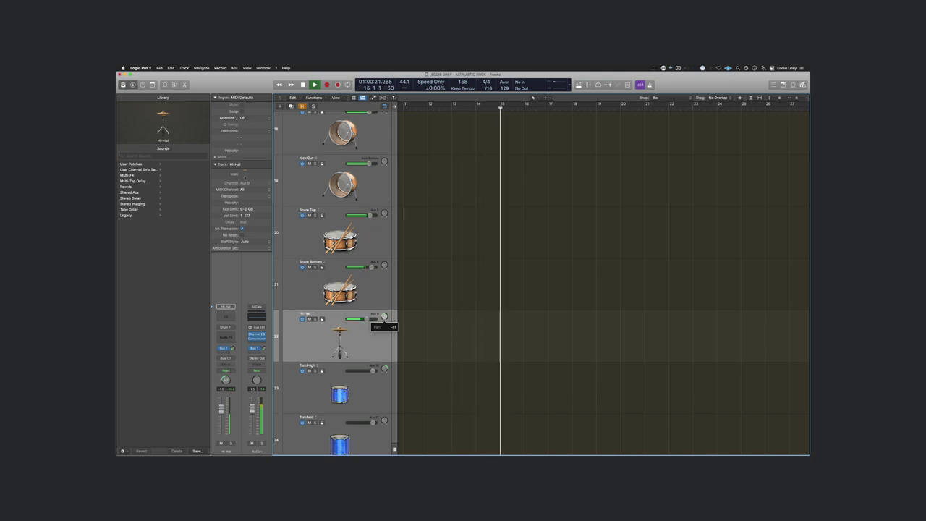
click(234, 348)
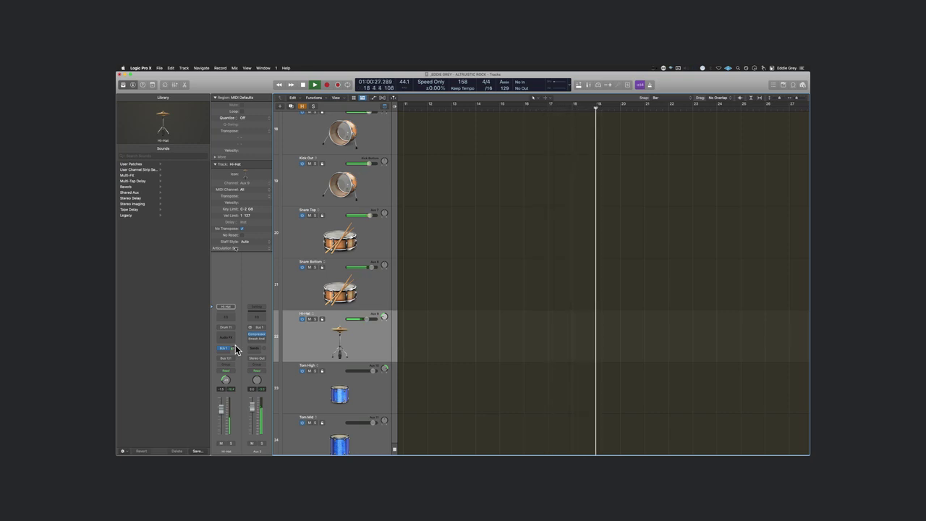
Step: Stop playback and collapse the SoCal+ stack into a single track
ctrl+alt+click(510, 304)
key(space)
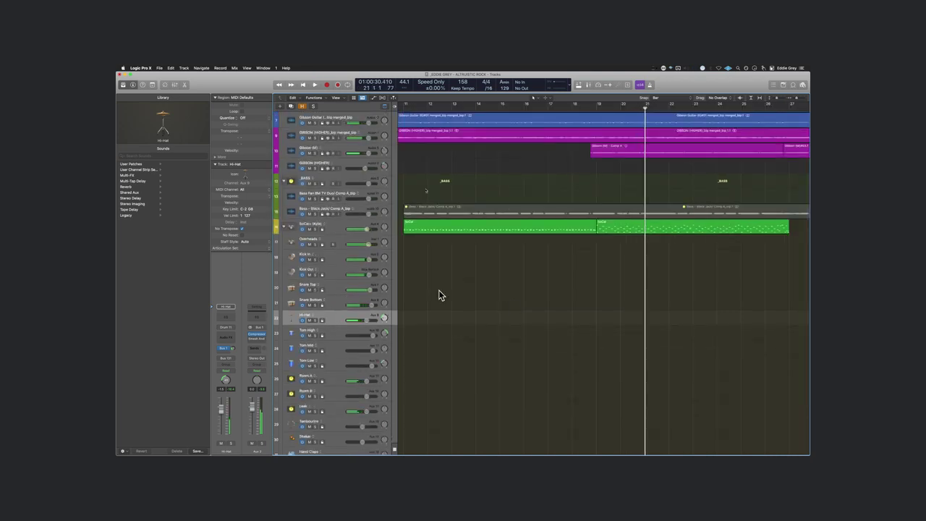
click(284, 228)
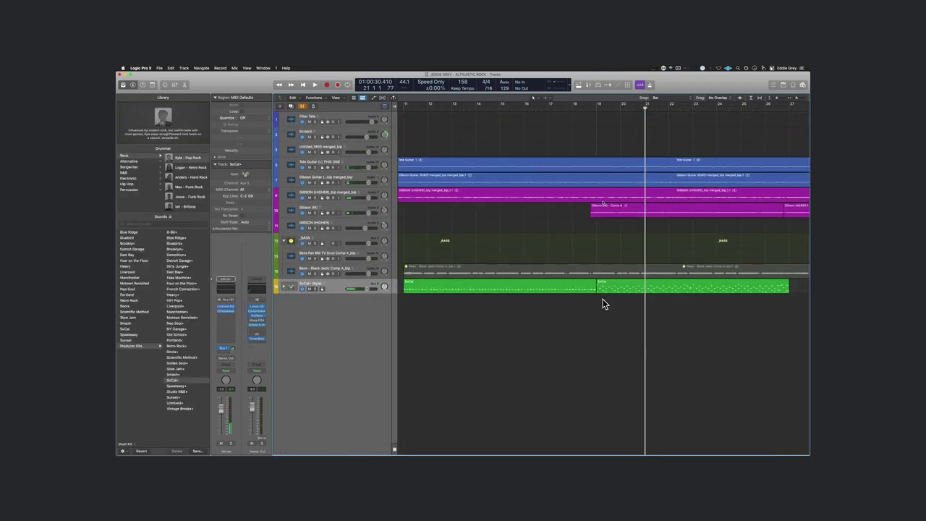
Step: Open the first SoCal region in the Piano Roll and play its ending from about bar 17
click(584, 287)
double_click(583, 285)
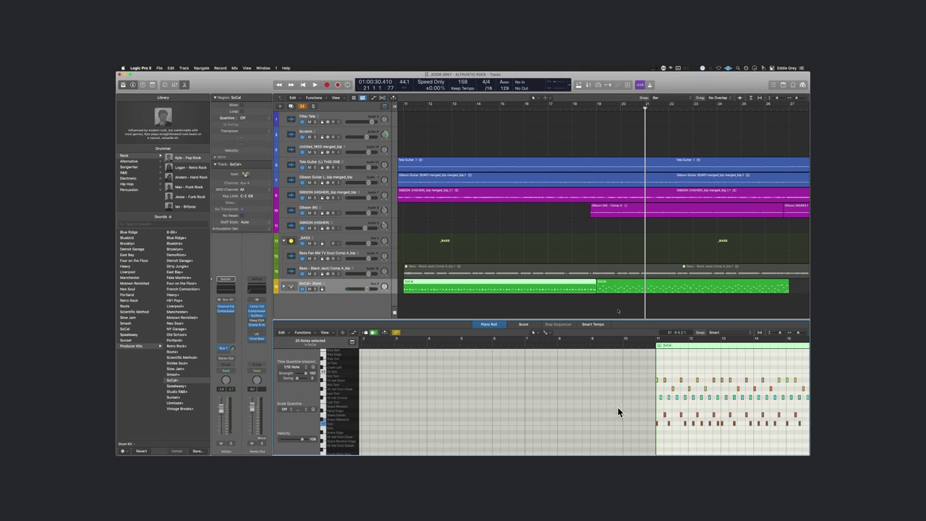
scroll(616, 410, right, 5)
key(super+Right)
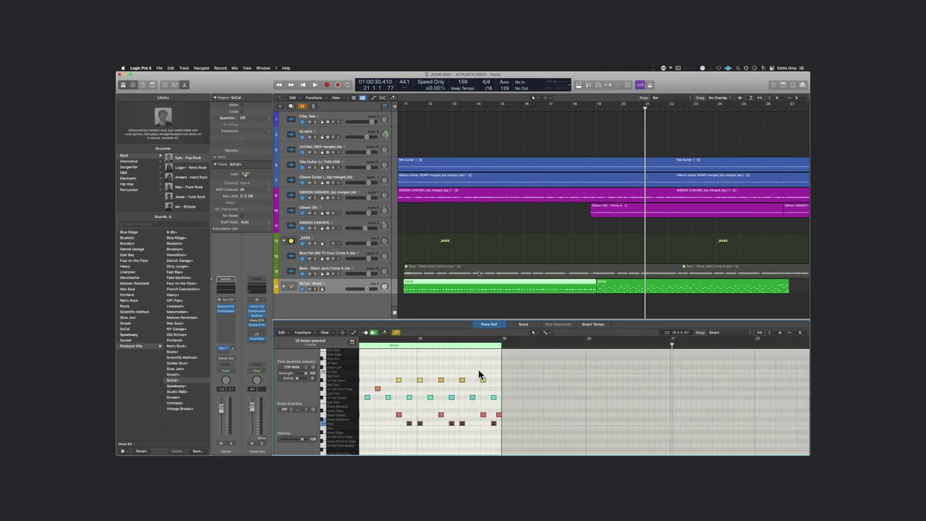
scroll(463, 368, left, 1)
double_click(384, 342)
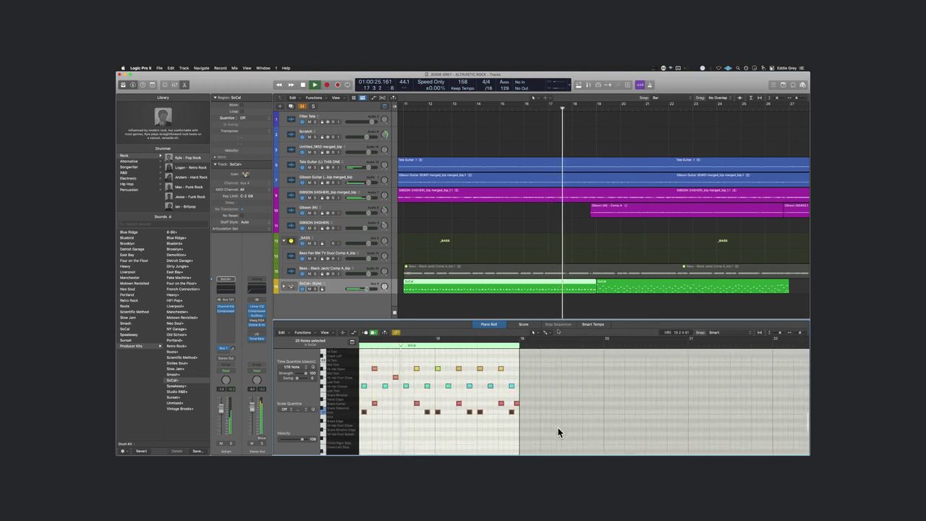
Step: Examine the final drum notes of the first SoCal region up close while it plays into bar 19, and stop playback
scroll(557, 427, down, 3)
key(super+Right)
scroll(557, 428, up, 3)
scroll(558, 431, up, 1)
key(super+Right)
key(super+Right)
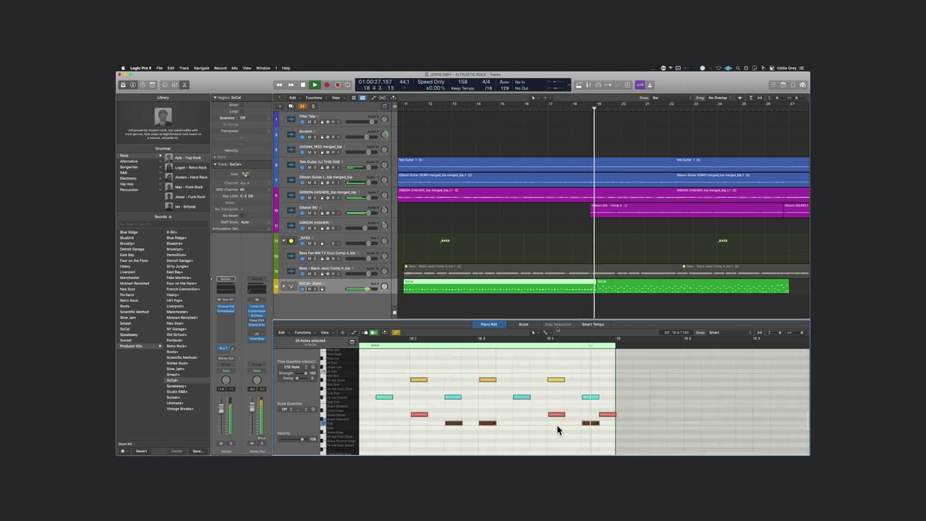
key(space)
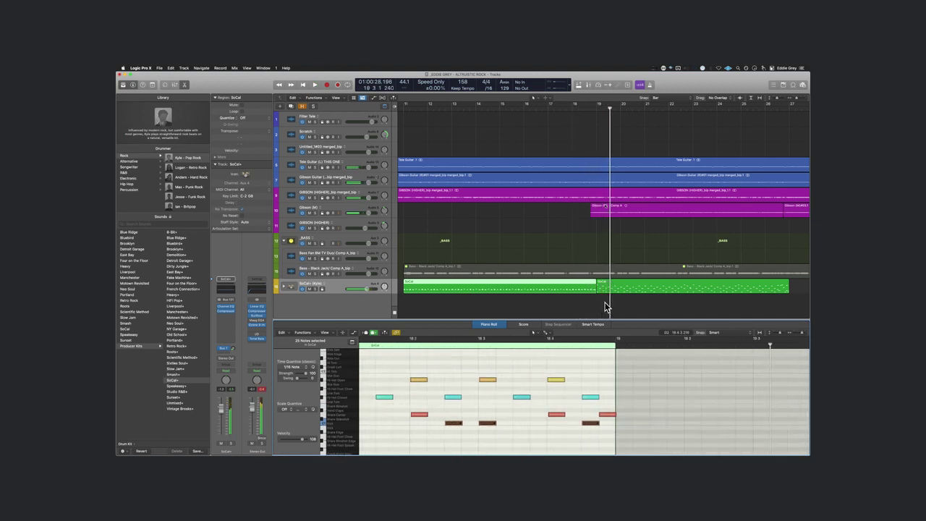
Step: Show the second SoCal region in the Piano Roll and audition its opening around bar 19
click(611, 296)
scroll(549, 363, up, 3)
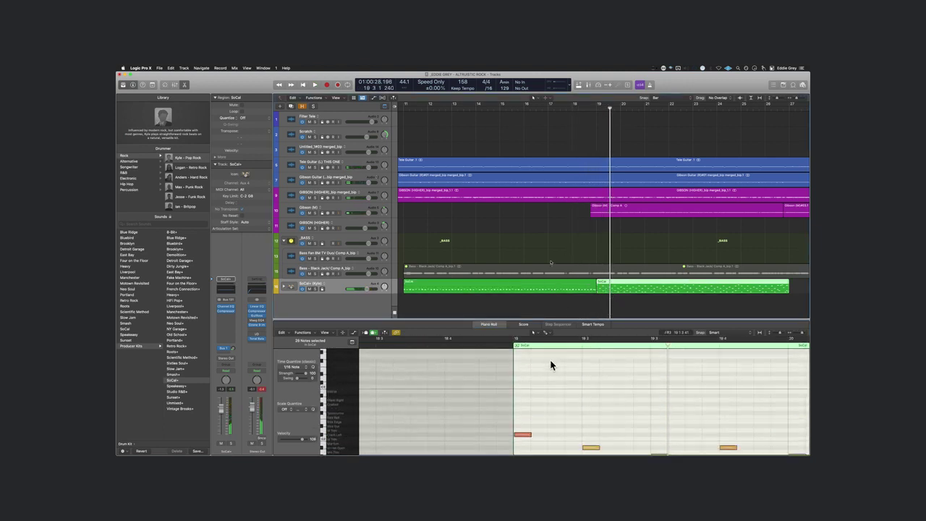
scroll(575, 299, down, 1)
click(491, 347)
key(space)
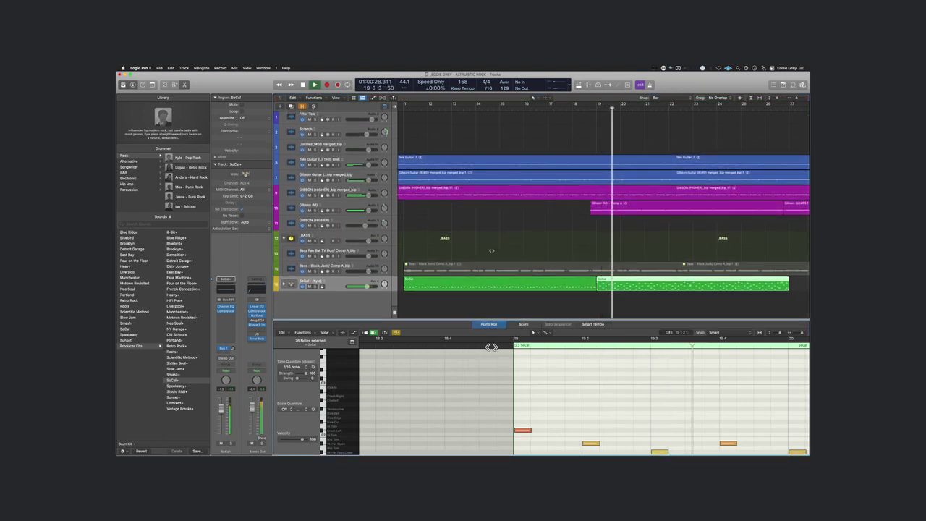
click(422, 342)
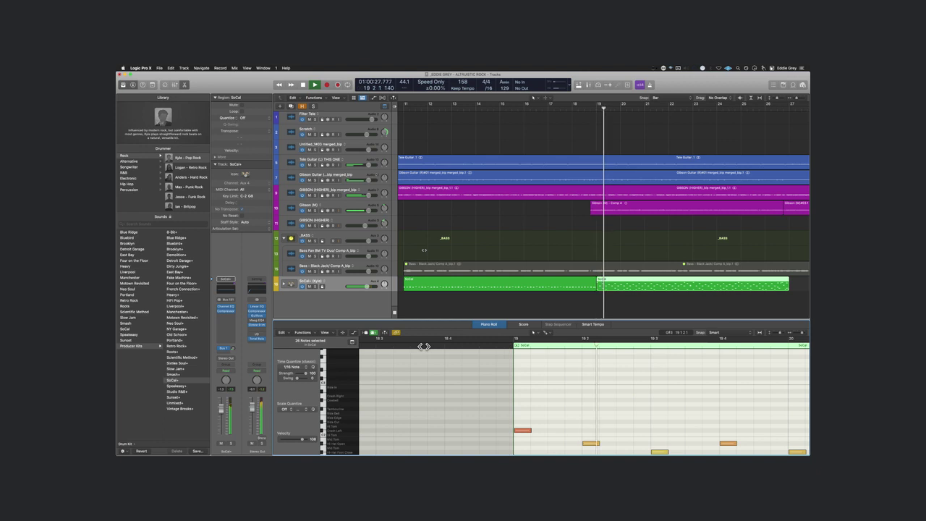
scroll(548, 399, down, 5)
key(super+Right)
key(super+Right)
scroll(551, 400, down, 6)
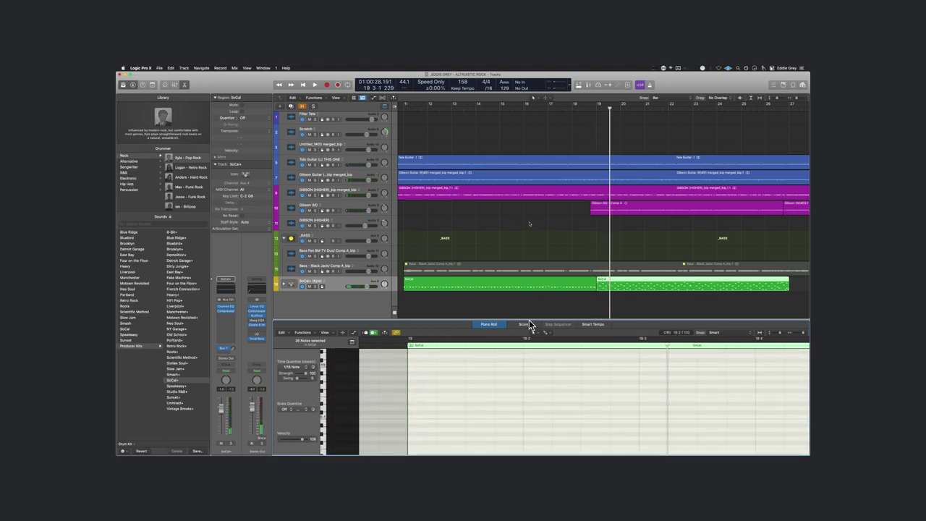
Step: Enlarge the Piano Roll area and display all notes of the first SoCal region in it
drag(528, 321, 540, 185)
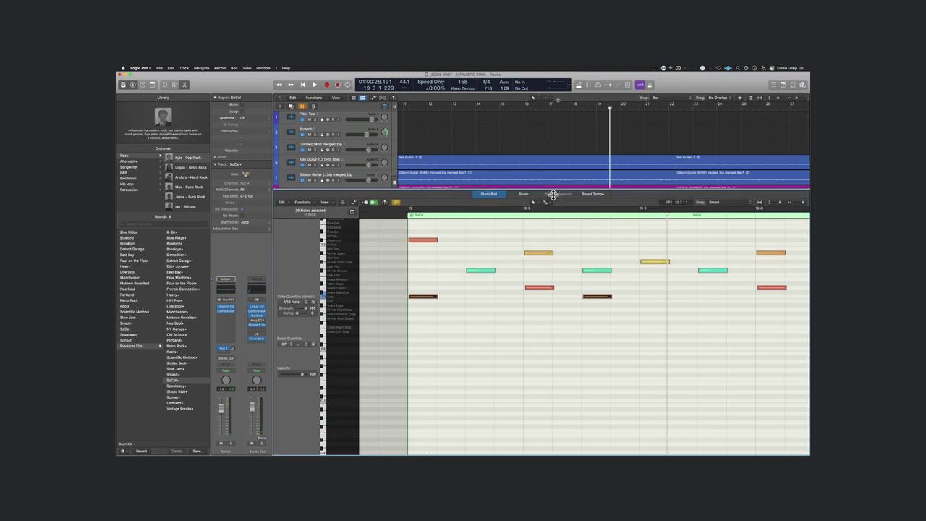
scroll(579, 169, down, 1)
scroll(579, 169, down, 5)
click(572, 156)
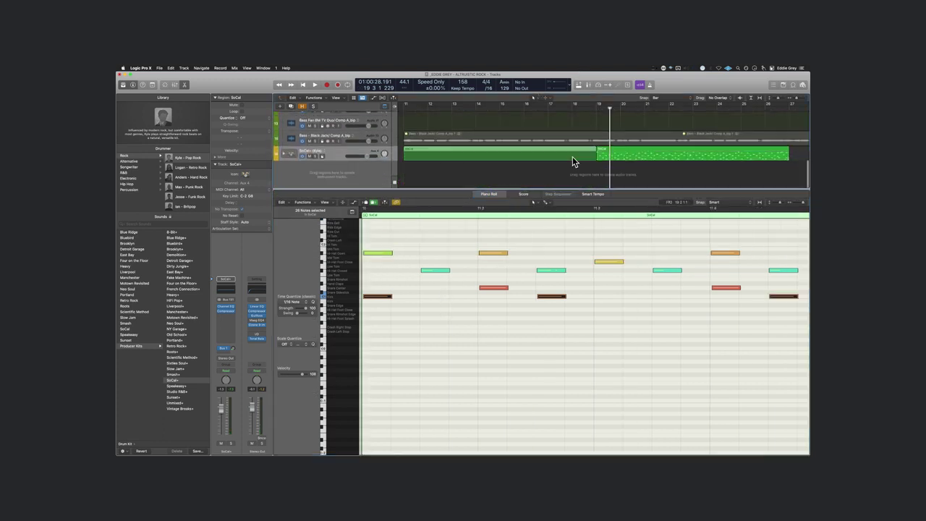
scroll(460, 303, up, 3)
scroll(463, 302, down, 10)
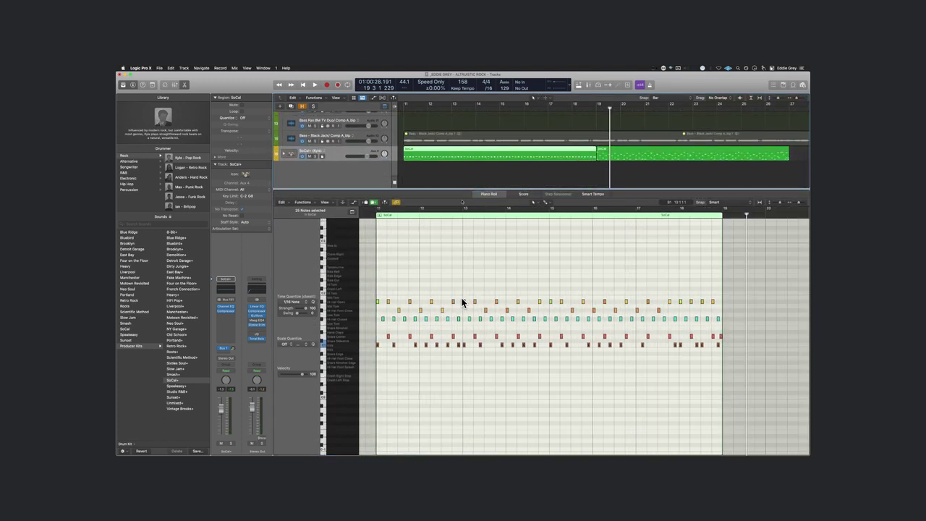
Step: Mute the last snare note before bar 19 in the first SoCal region and audition the transition
scroll(717, 331, up, 5)
scroll(718, 332, right, 5)
scroll(717, 332, up, 4)
scroll(718, 332, right, 5)
click(643, 337)
key(ctrl+m)
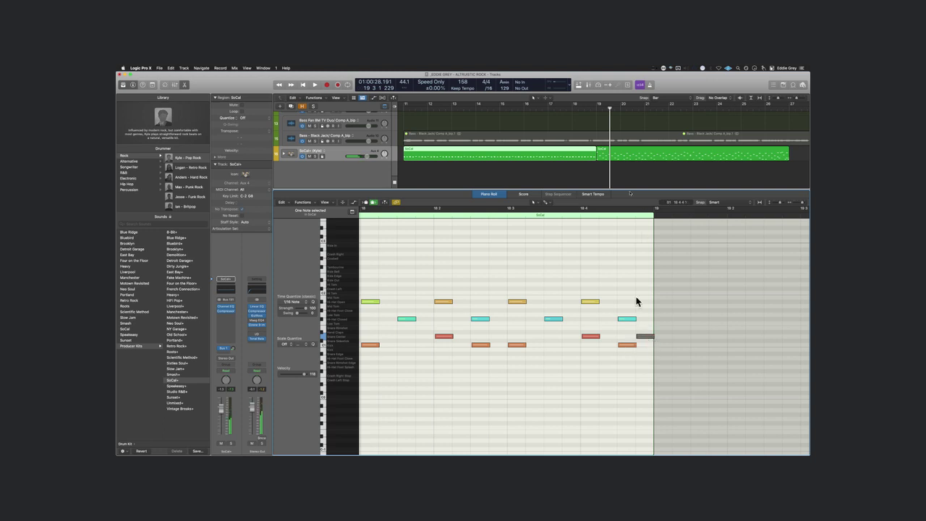
click(440, 209)
key(space)
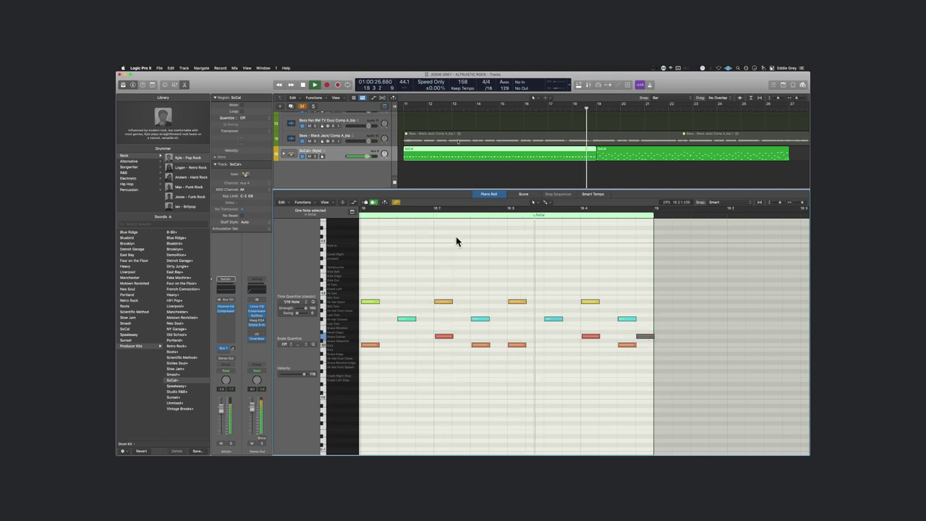
key(space)
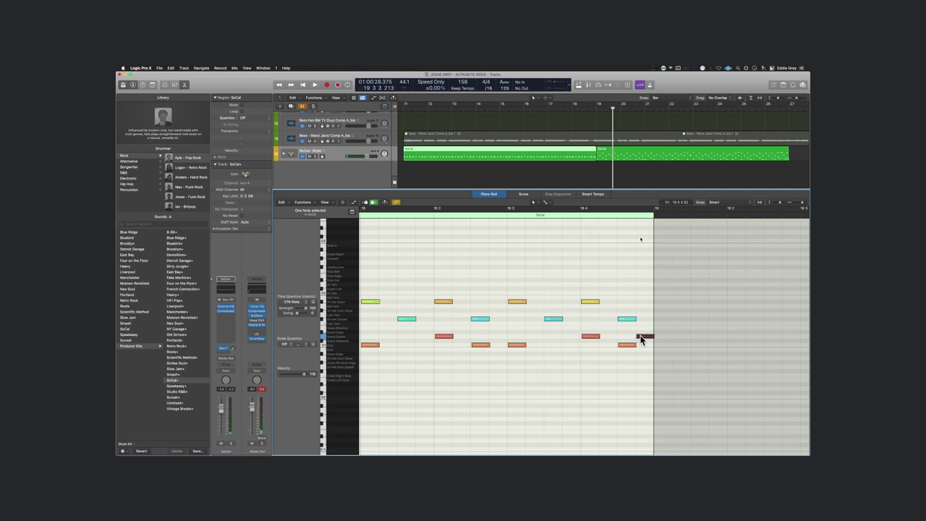
Step: Move the last snare note earlier so it starts just after the preceding snare hit on beat 4 of bar 18
drag(515, 290, 709, 396)
drag(489, 249, 735, 391)
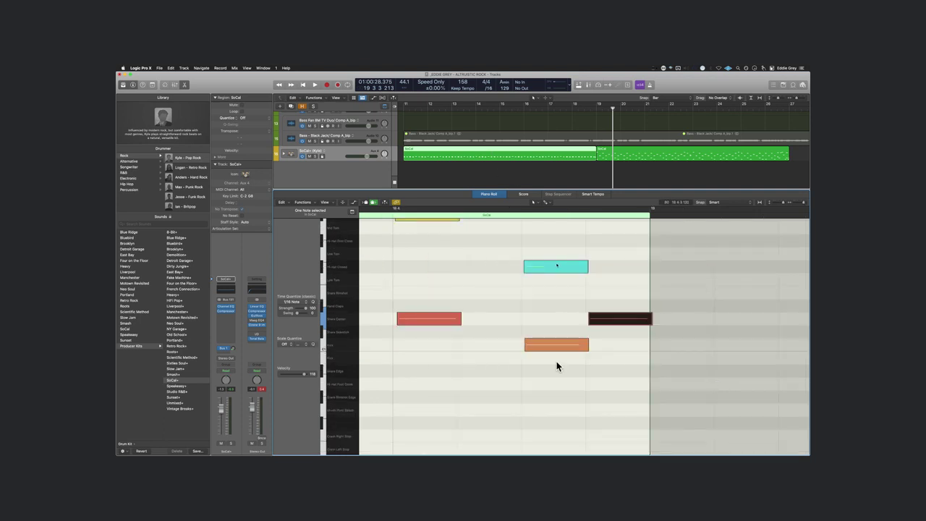
key(alt+Left)
key(alt+Left)
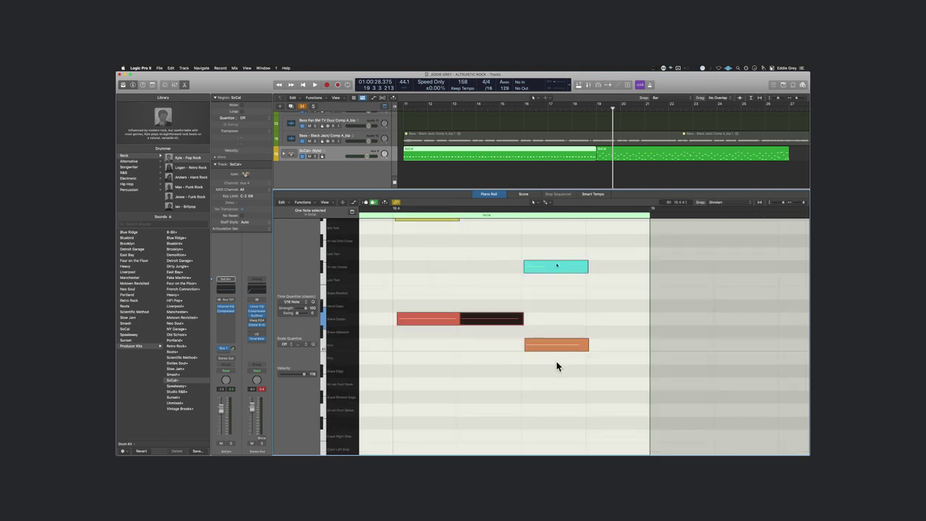
drag(505, 320, 441, 322)
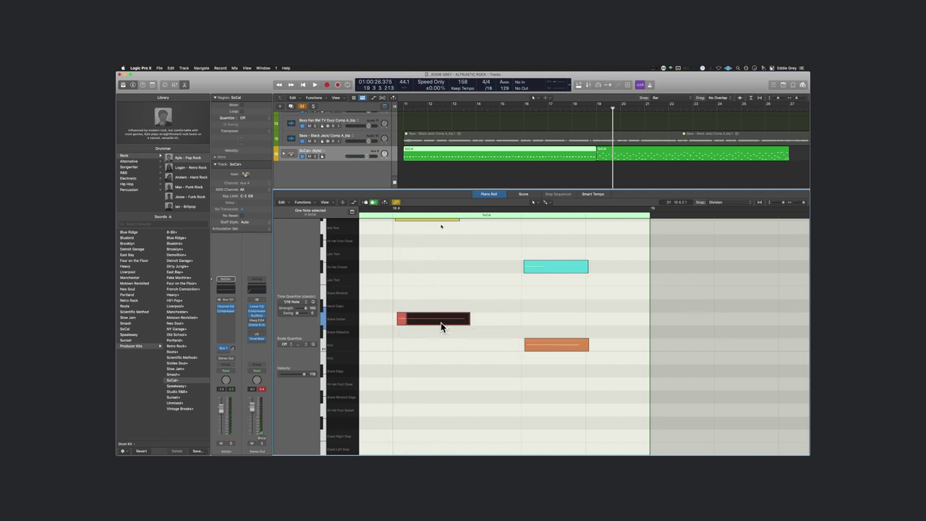
Step: Solo the SoCal+ track, audition the doubled snare hit, and shift its second note slightly later
click(314, 157)
key(space)
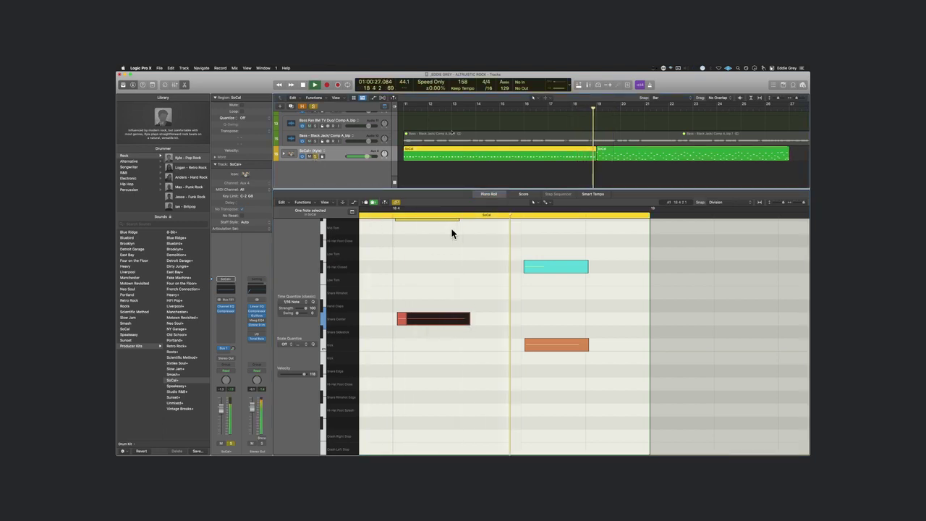
key(space)
click(450, 322)
drag(451, 322, 469, 320)
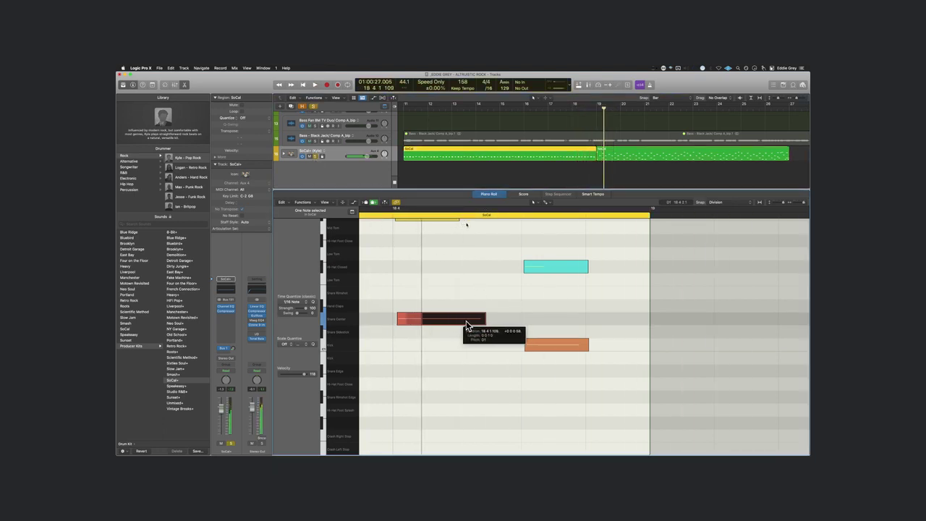
Step: Set the second snare note's velocity to 127 and play the end of bar 18
key(space)
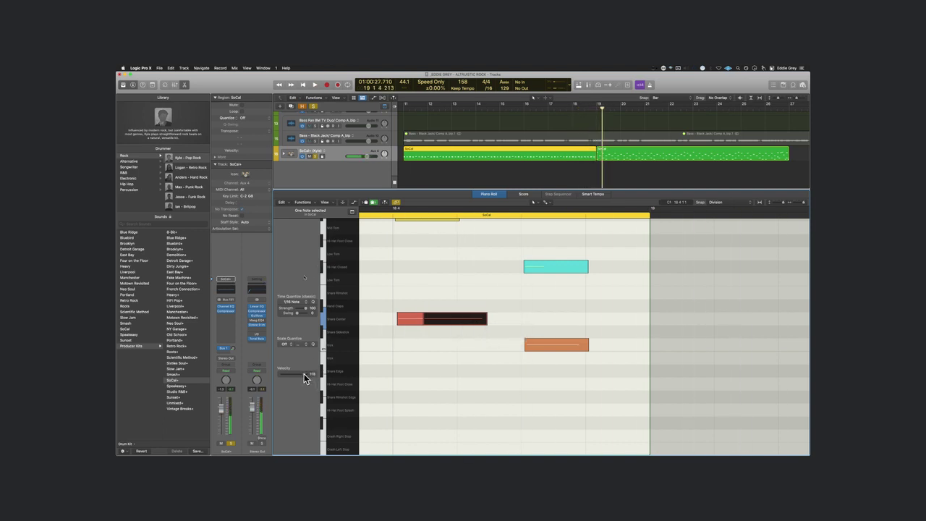
scroll(498, 333, up, 5)
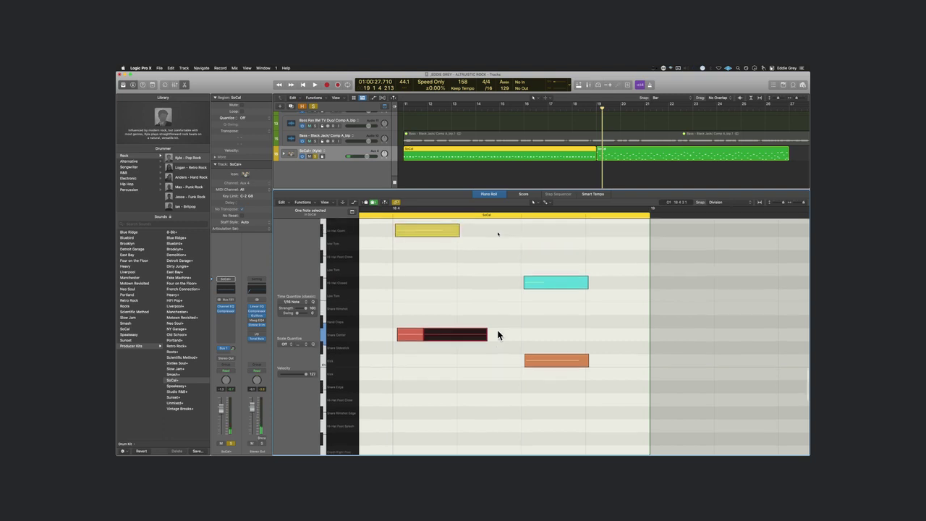
key(super+Left)
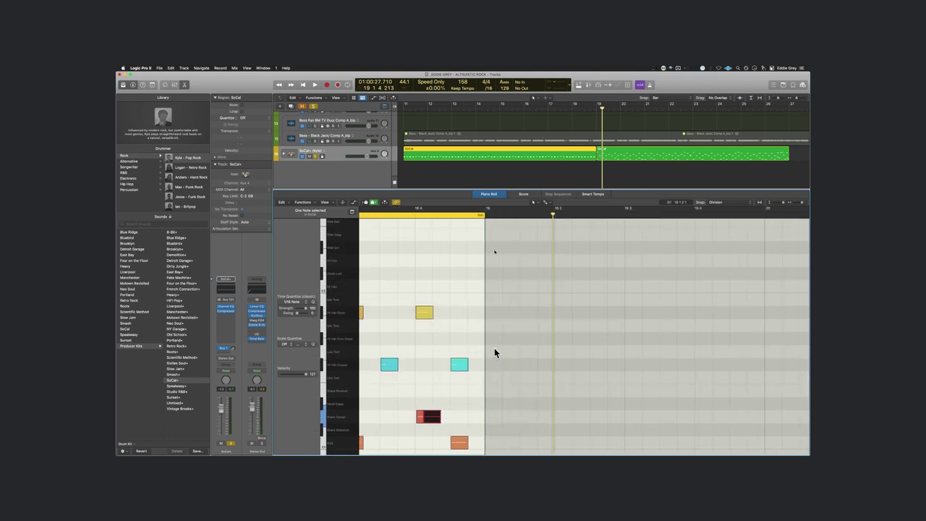
key(space)
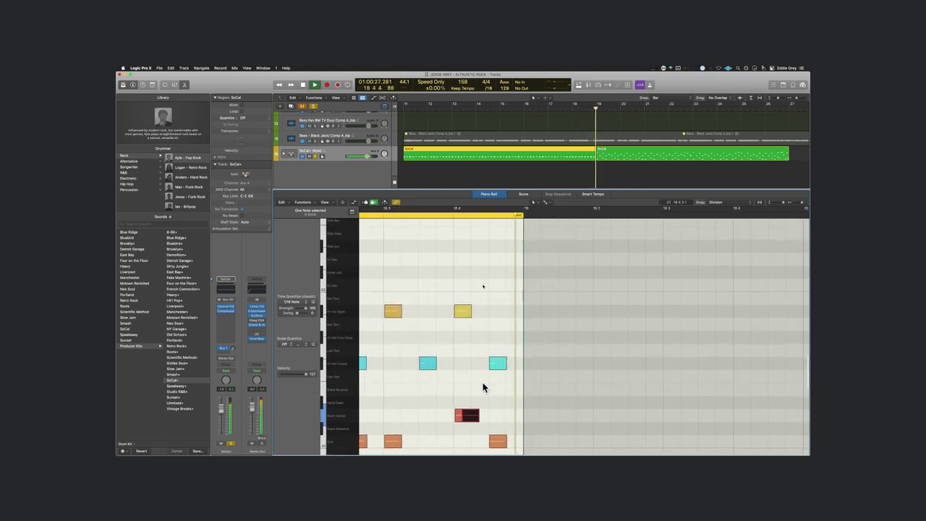
Step: Mute the last closed hi-hat note before bar 19 and audition the region's ending
drag(484, 397, 515, 353)
key(ctrl+m)
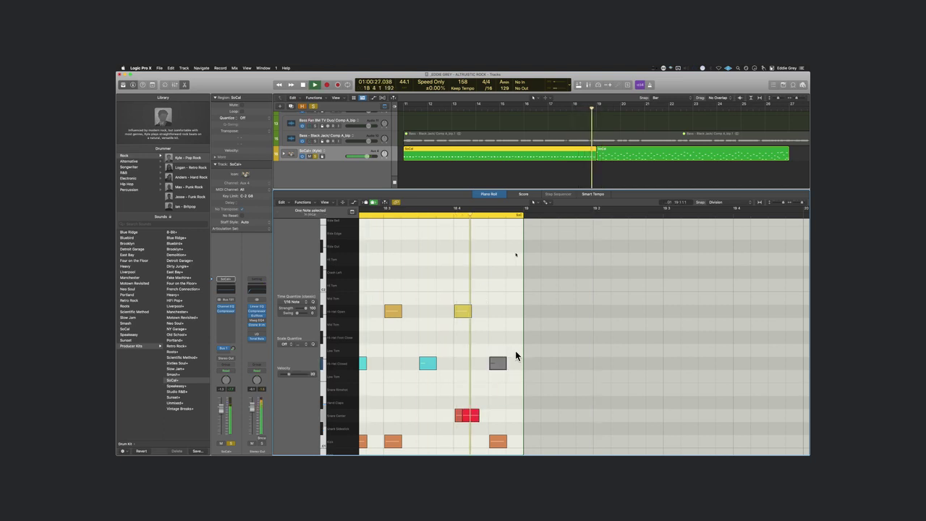
scroll(516, 355, down, 3)
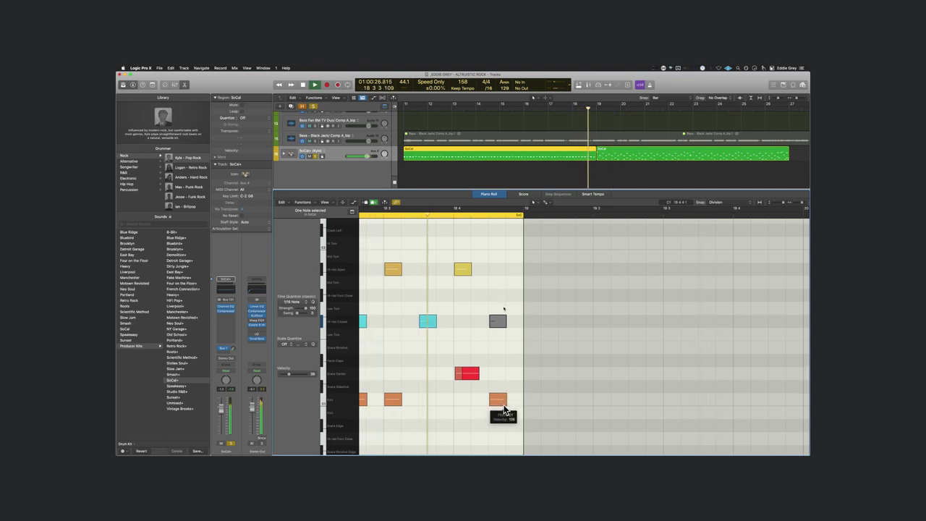
key(space)
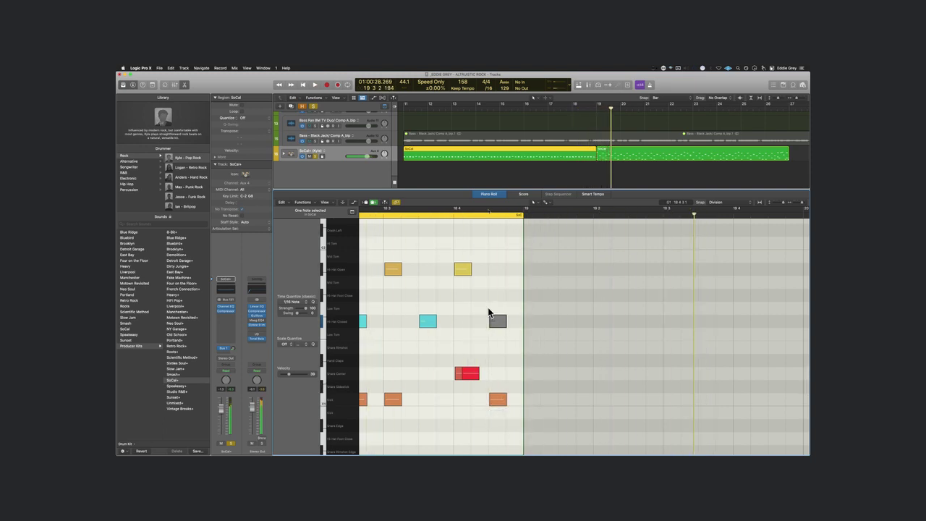
Step: Replay the edited transition into bar 19, stop playback, and close the Piano Roll
scroll(489, 311, up, 3)
key(space)
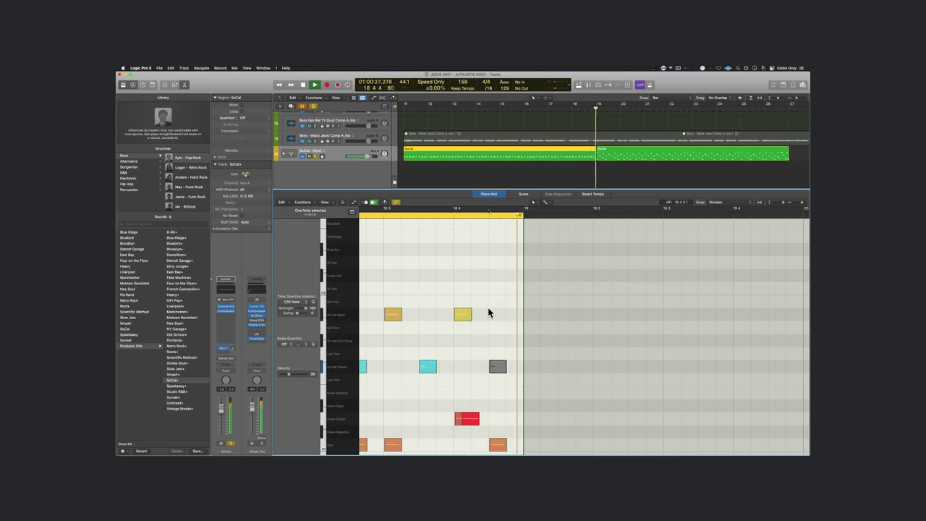
key(space)
key(e)
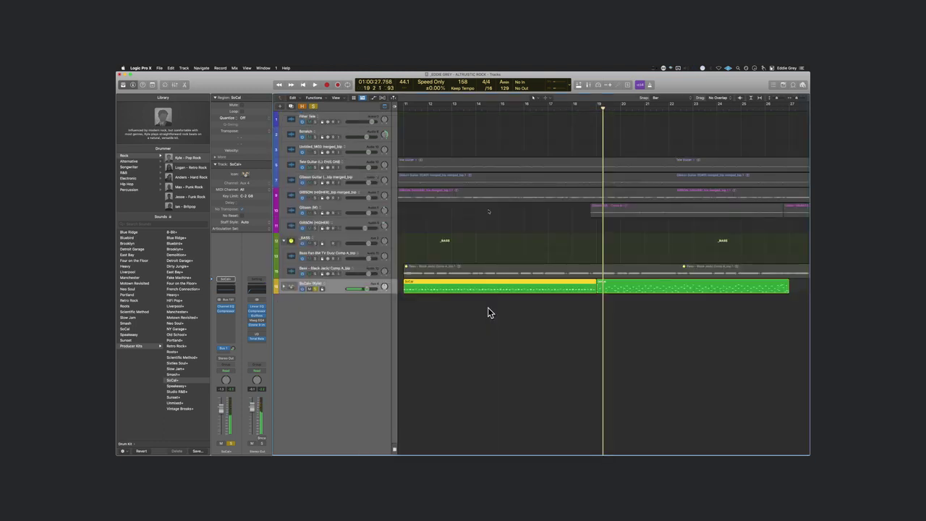